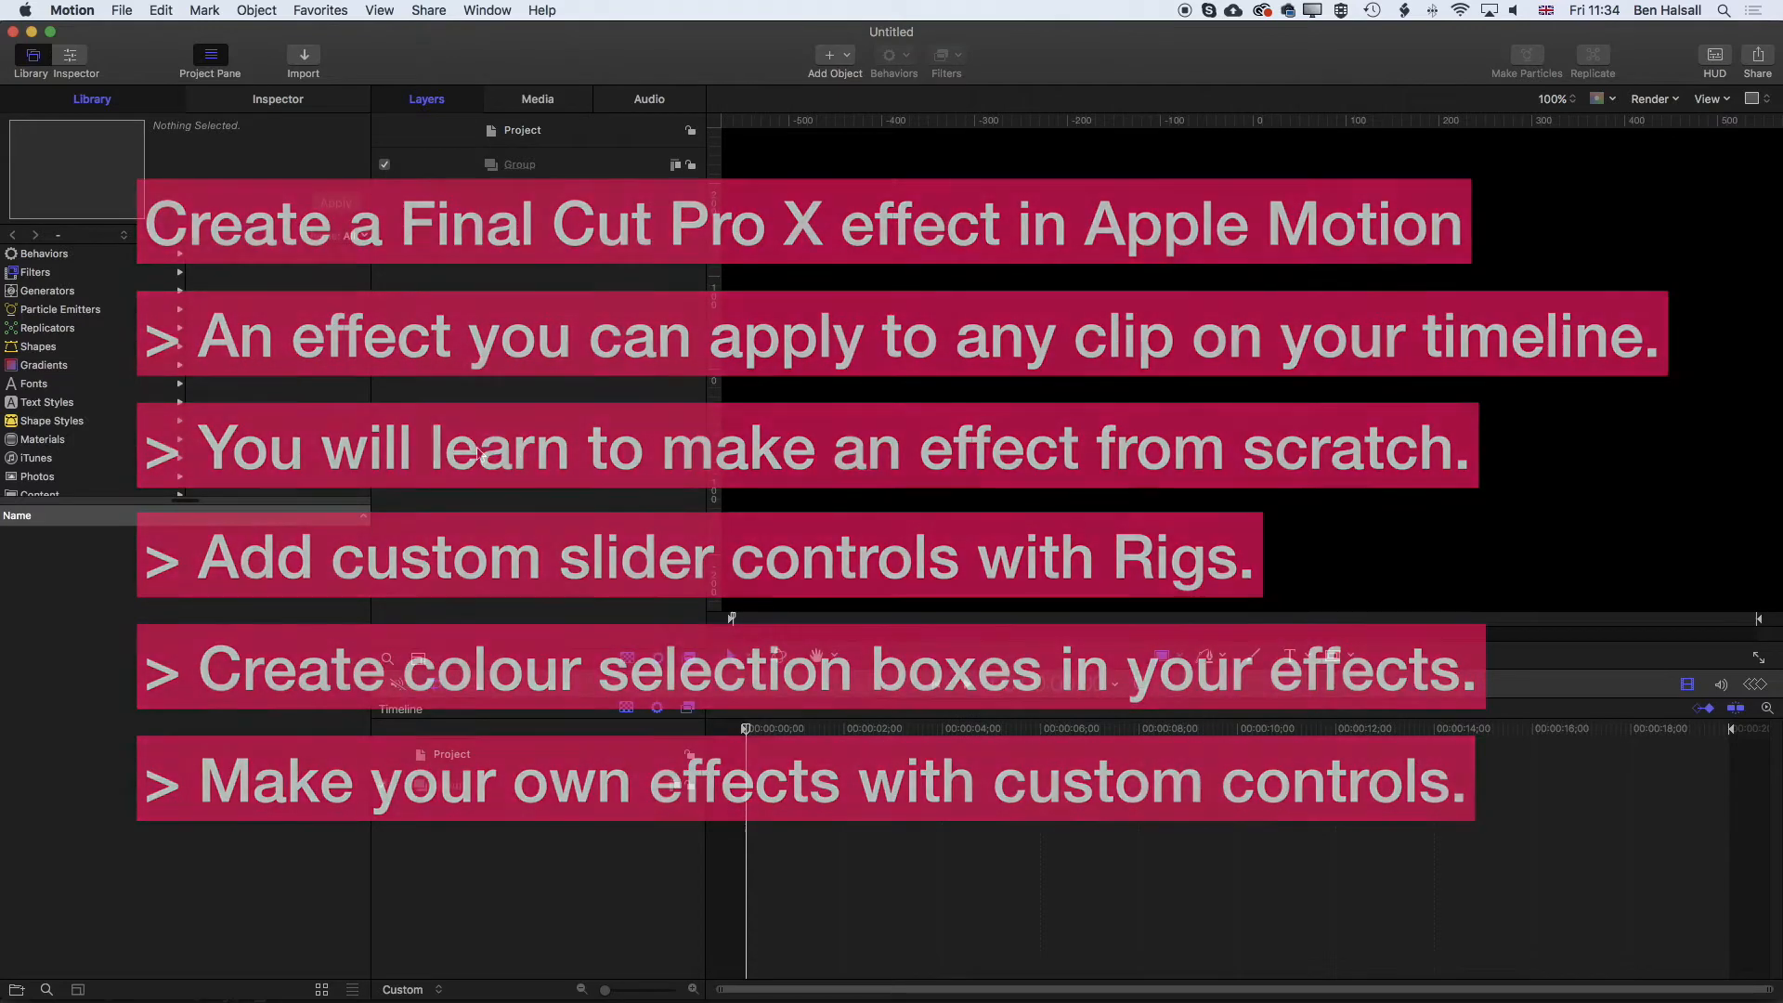
- Switch to Final Cut Pro to view the San Pancho timeline and its effects, and return to Motion
{"action": "key", "text": "super+Tab"}
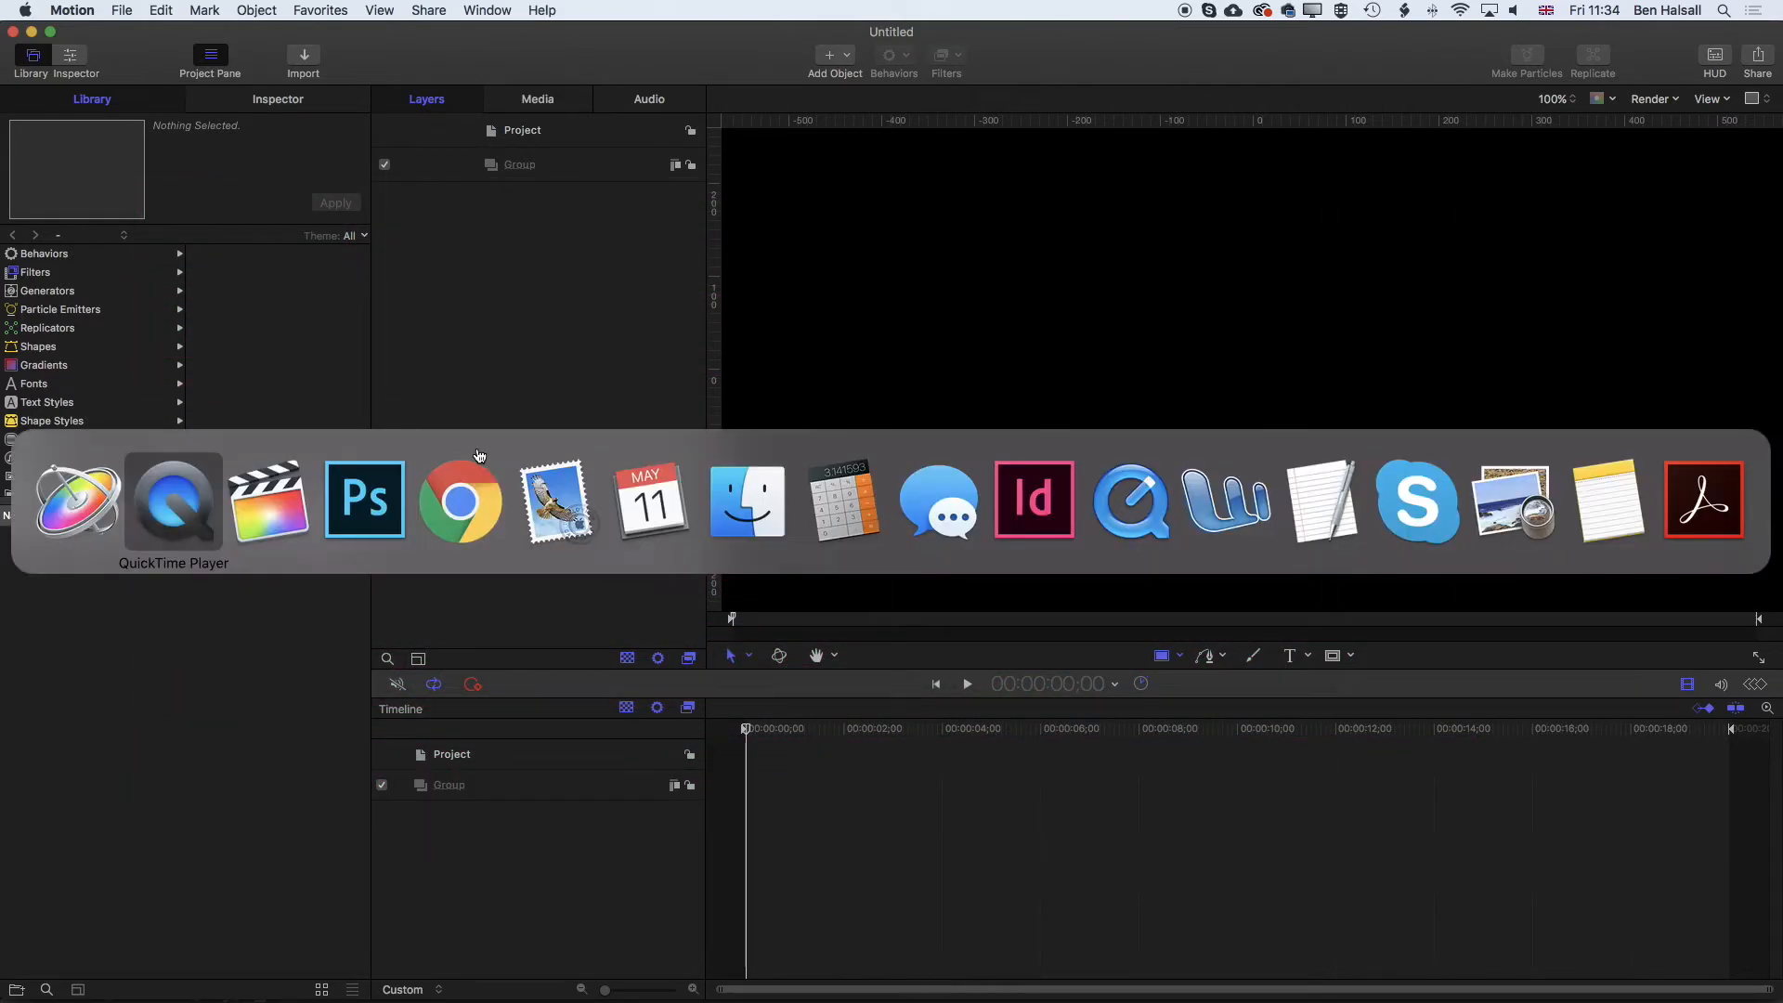
{"action": "key", "text": "super+Tab"}
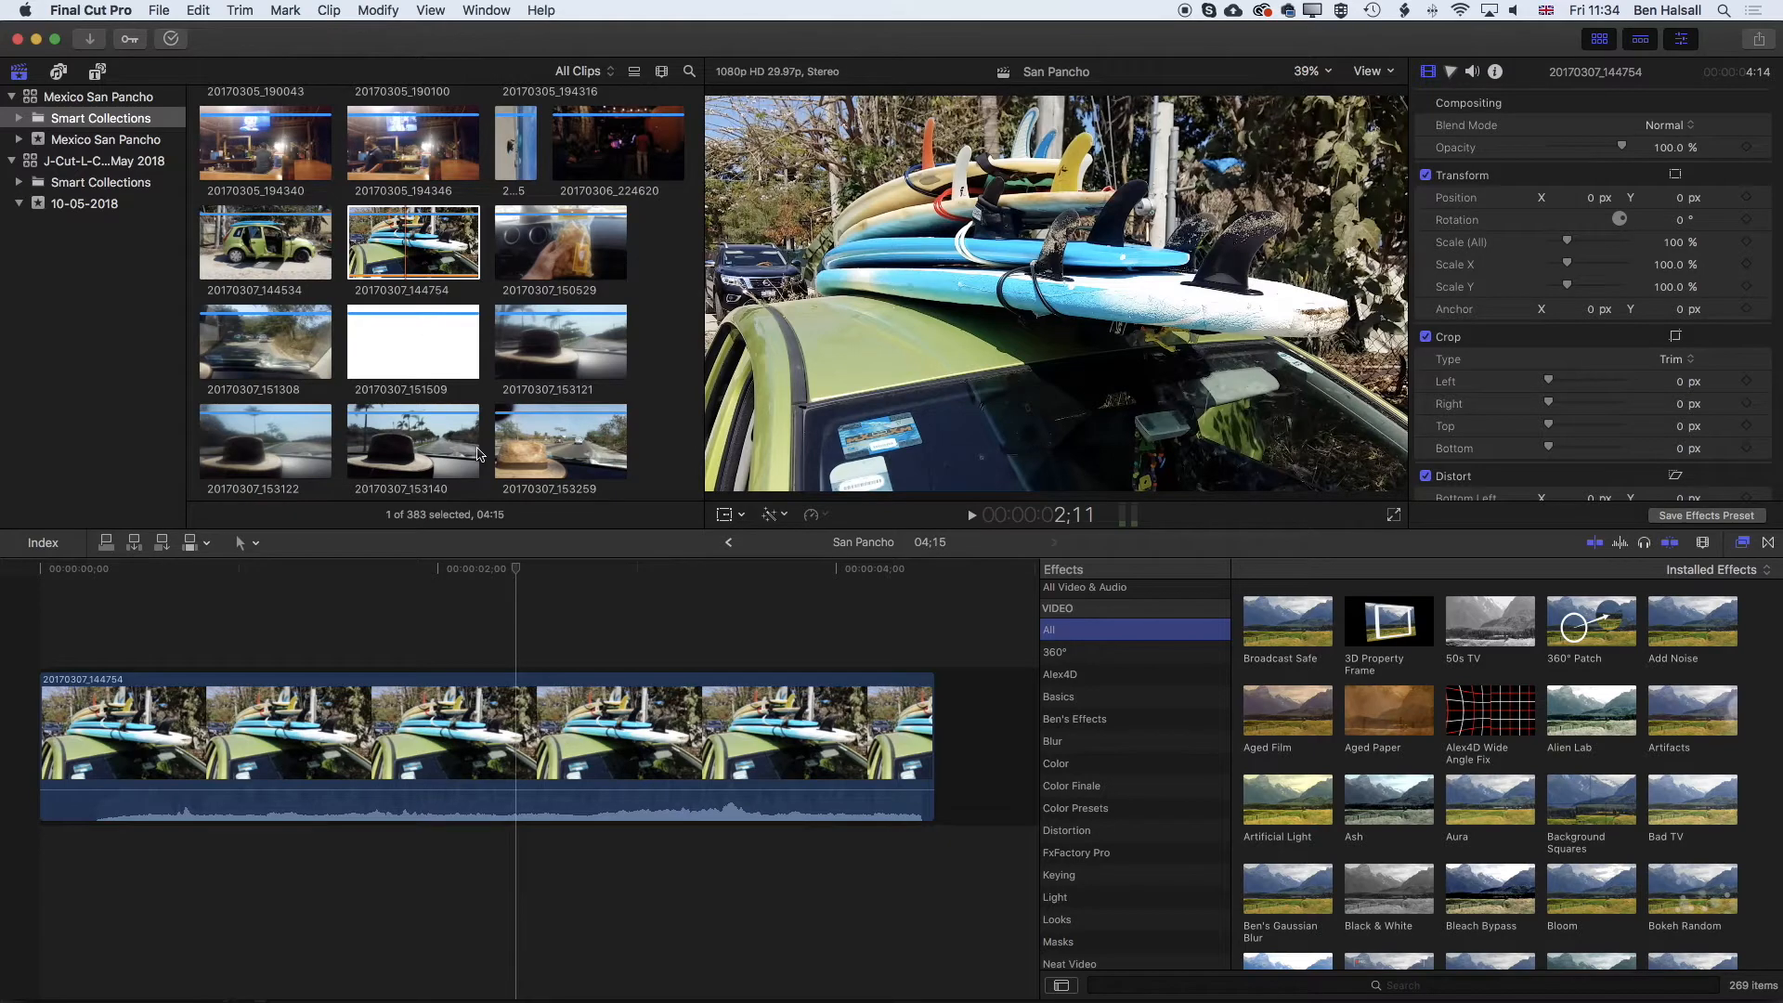
{"action": "key", "text": "super+Tab"}
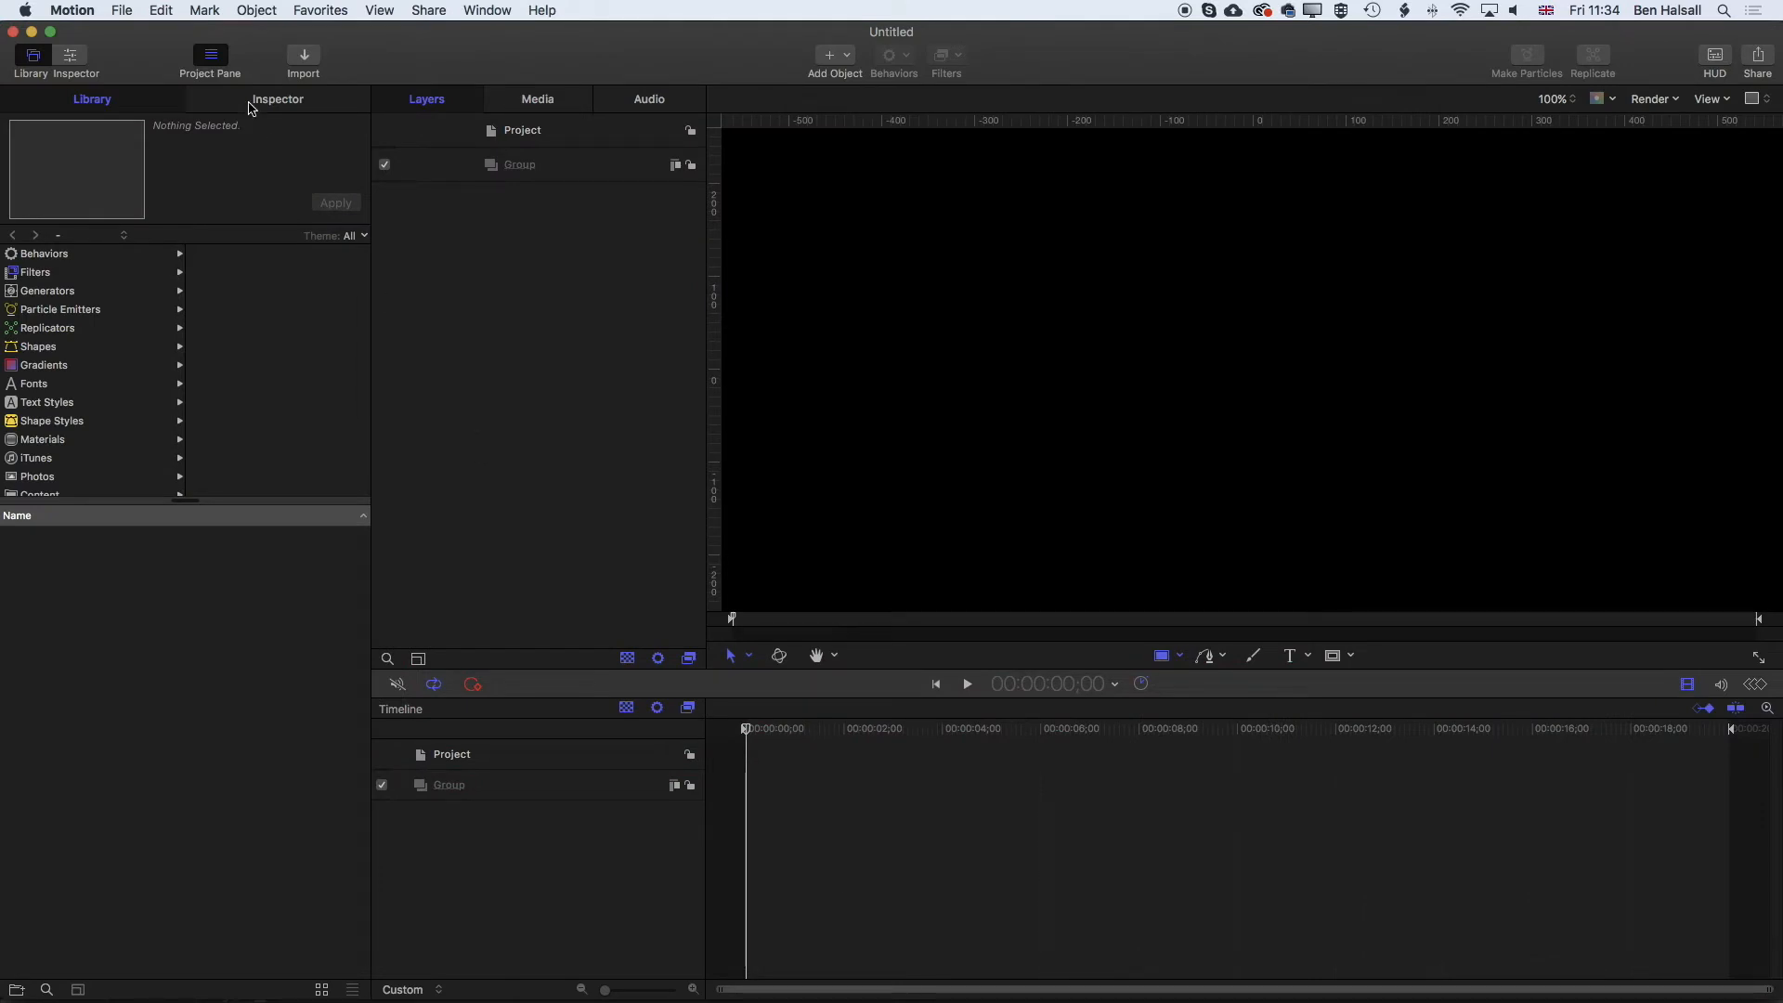
- Create a new Final Cut Effect project with the Broadcast HD 1080 preset and the 29.97 fps - NTSC frame rate
{"action": "left_click", "coordinate": [127, 11]}
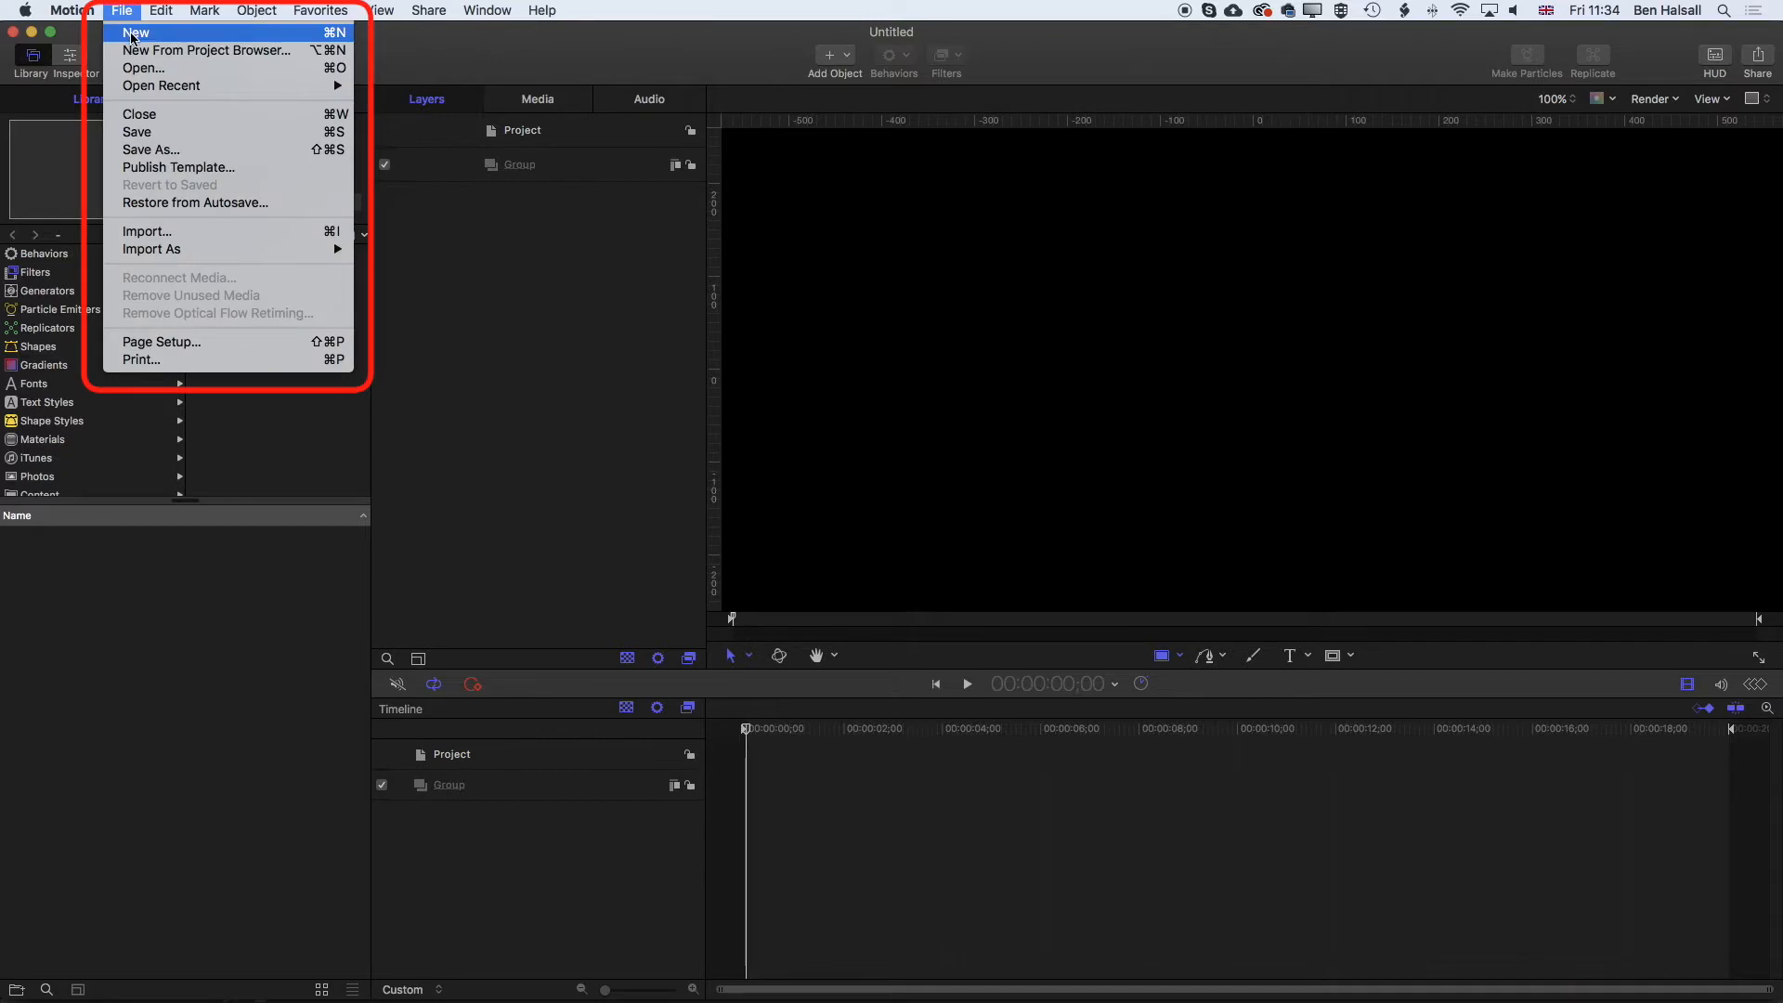
{"action": "left_click", "coordinate": [133, 35]}
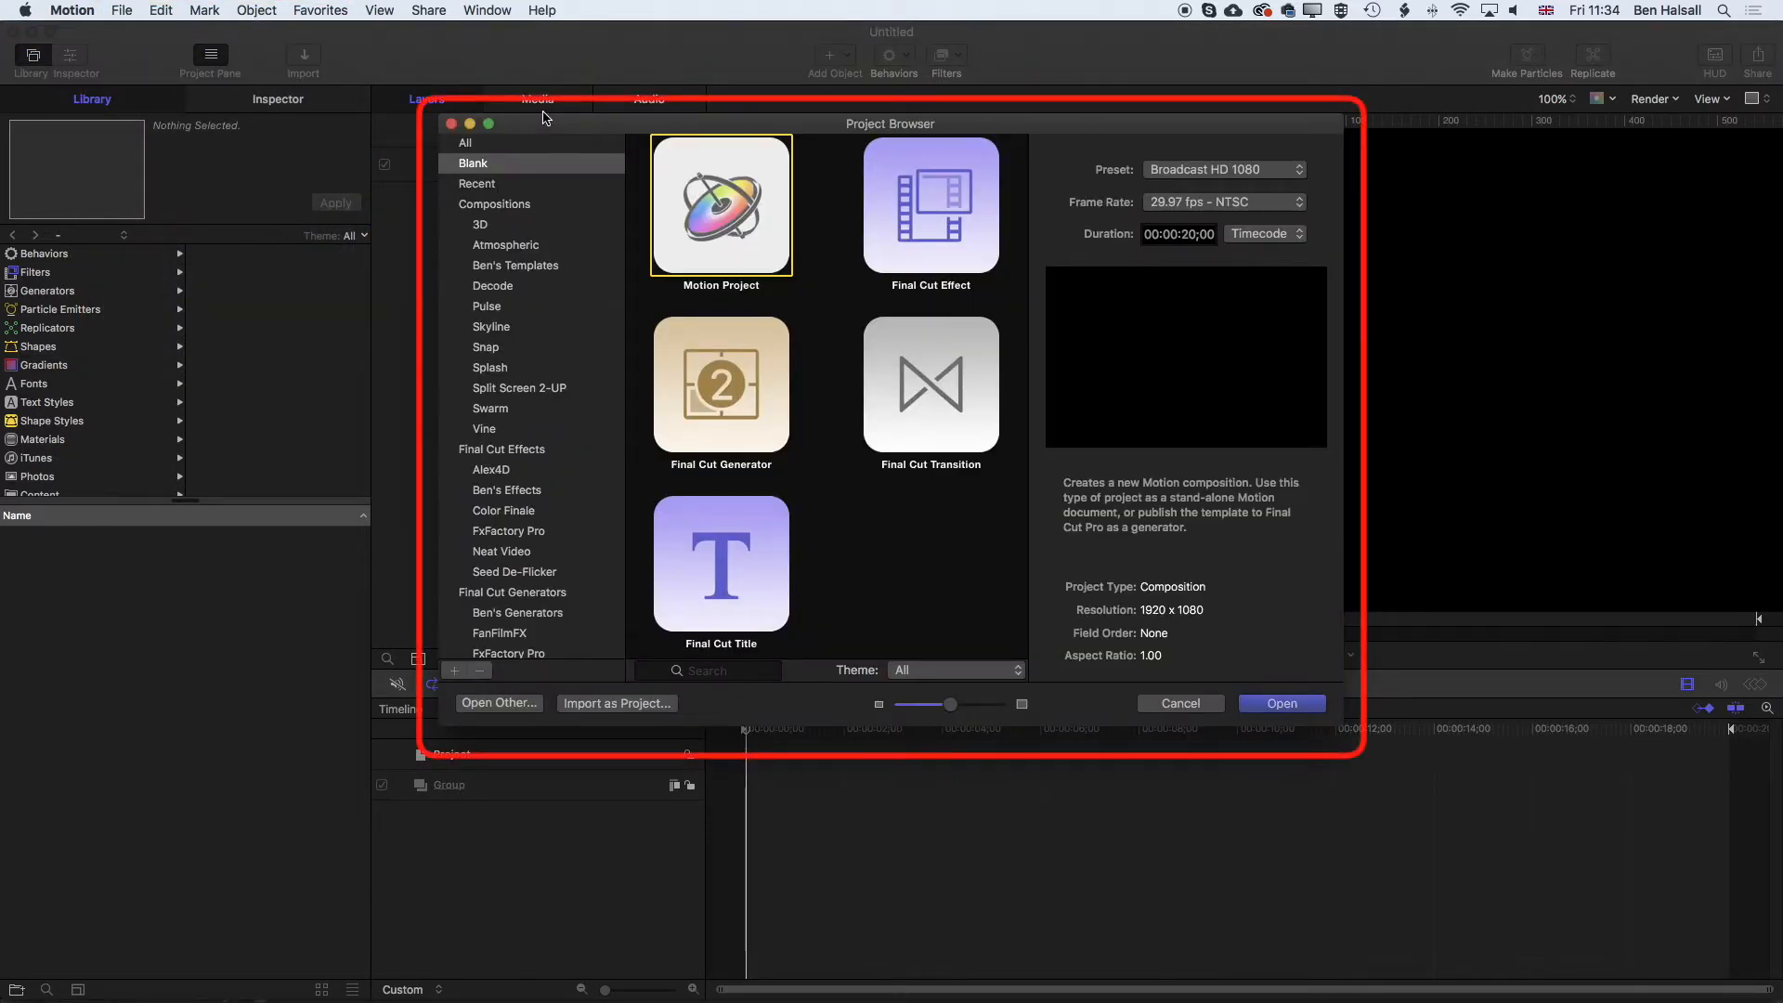
{"action": "left_click", "coordinate": [937, 204]}
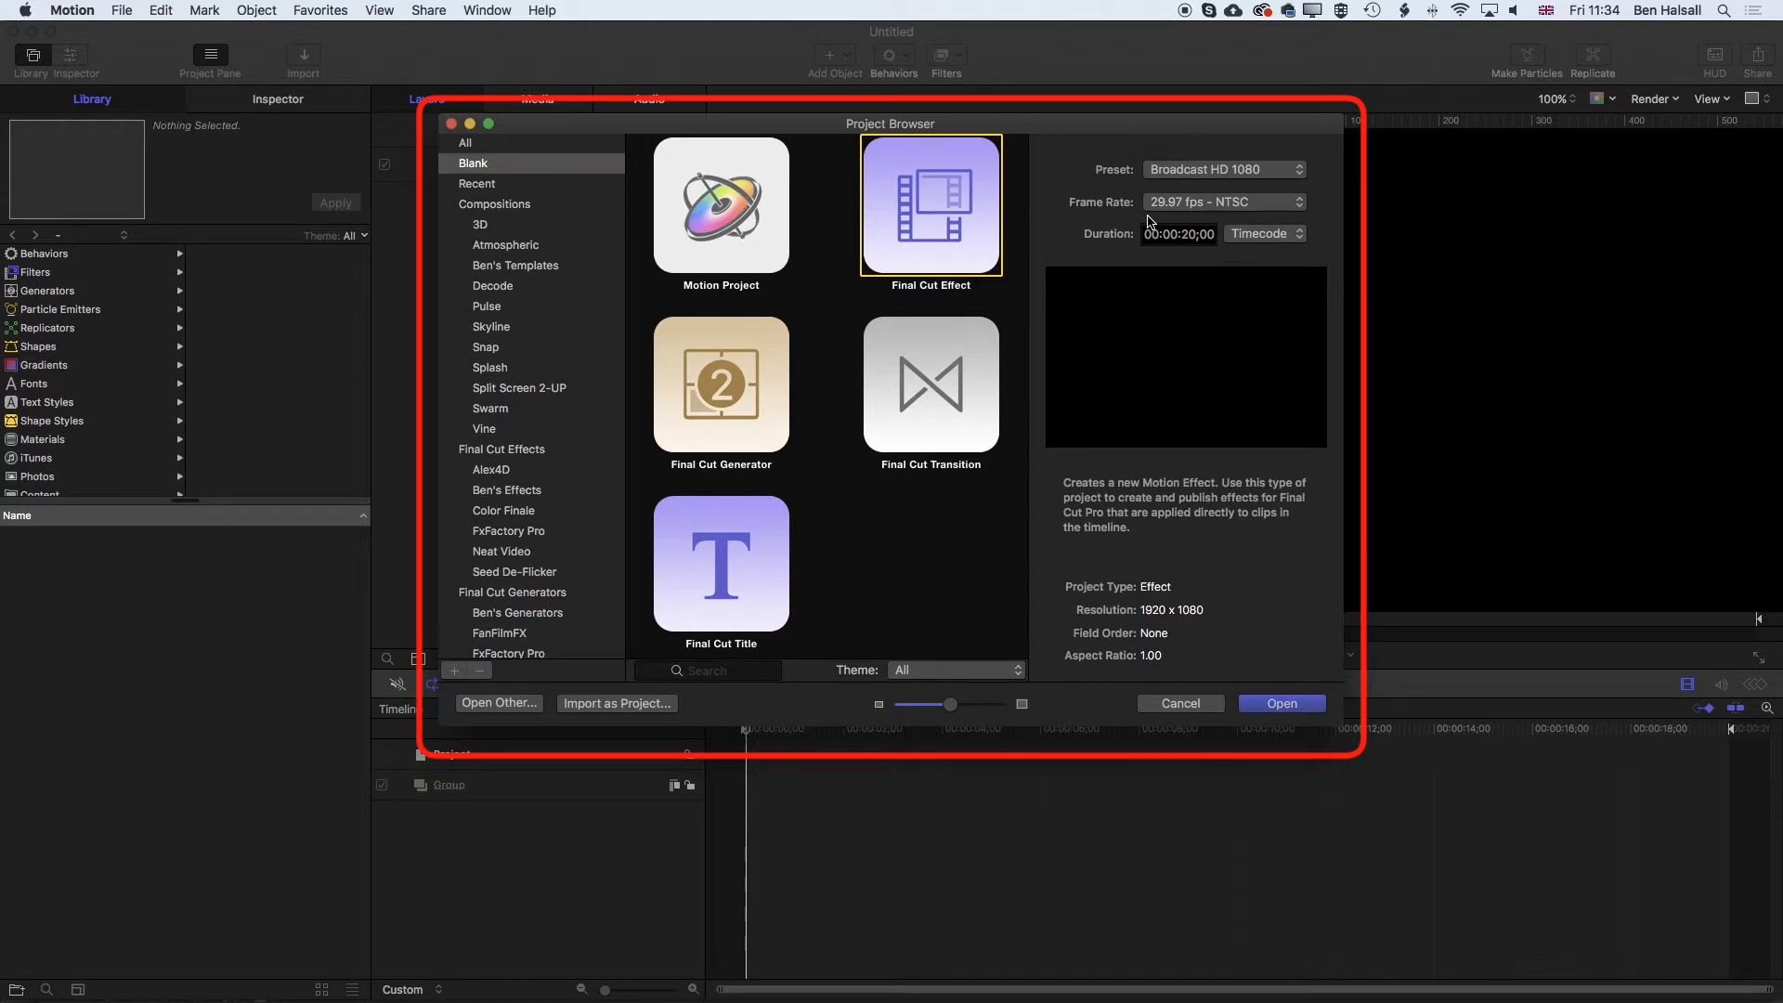
{"action": "left_click", "coordinate": [1222, 170]}
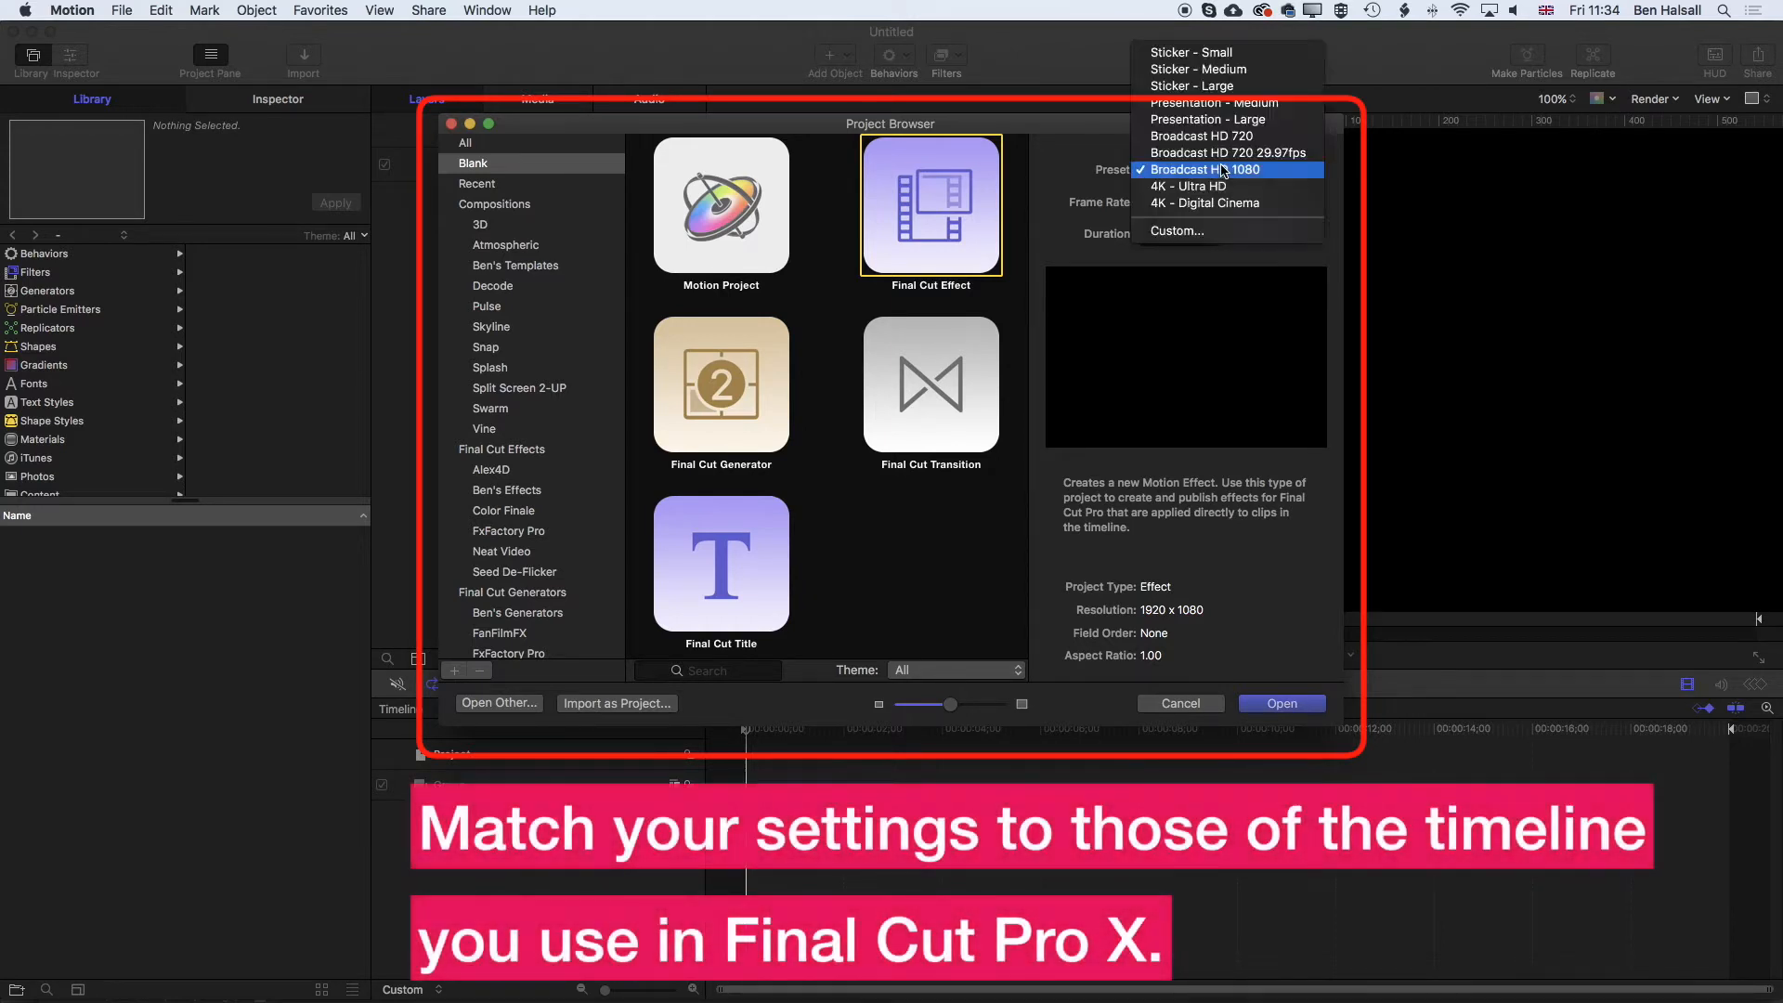
{"action": "left_click", "coordinate": [1222, 170]}
{"action": "left_click", "coordinate": [1204, 204]}
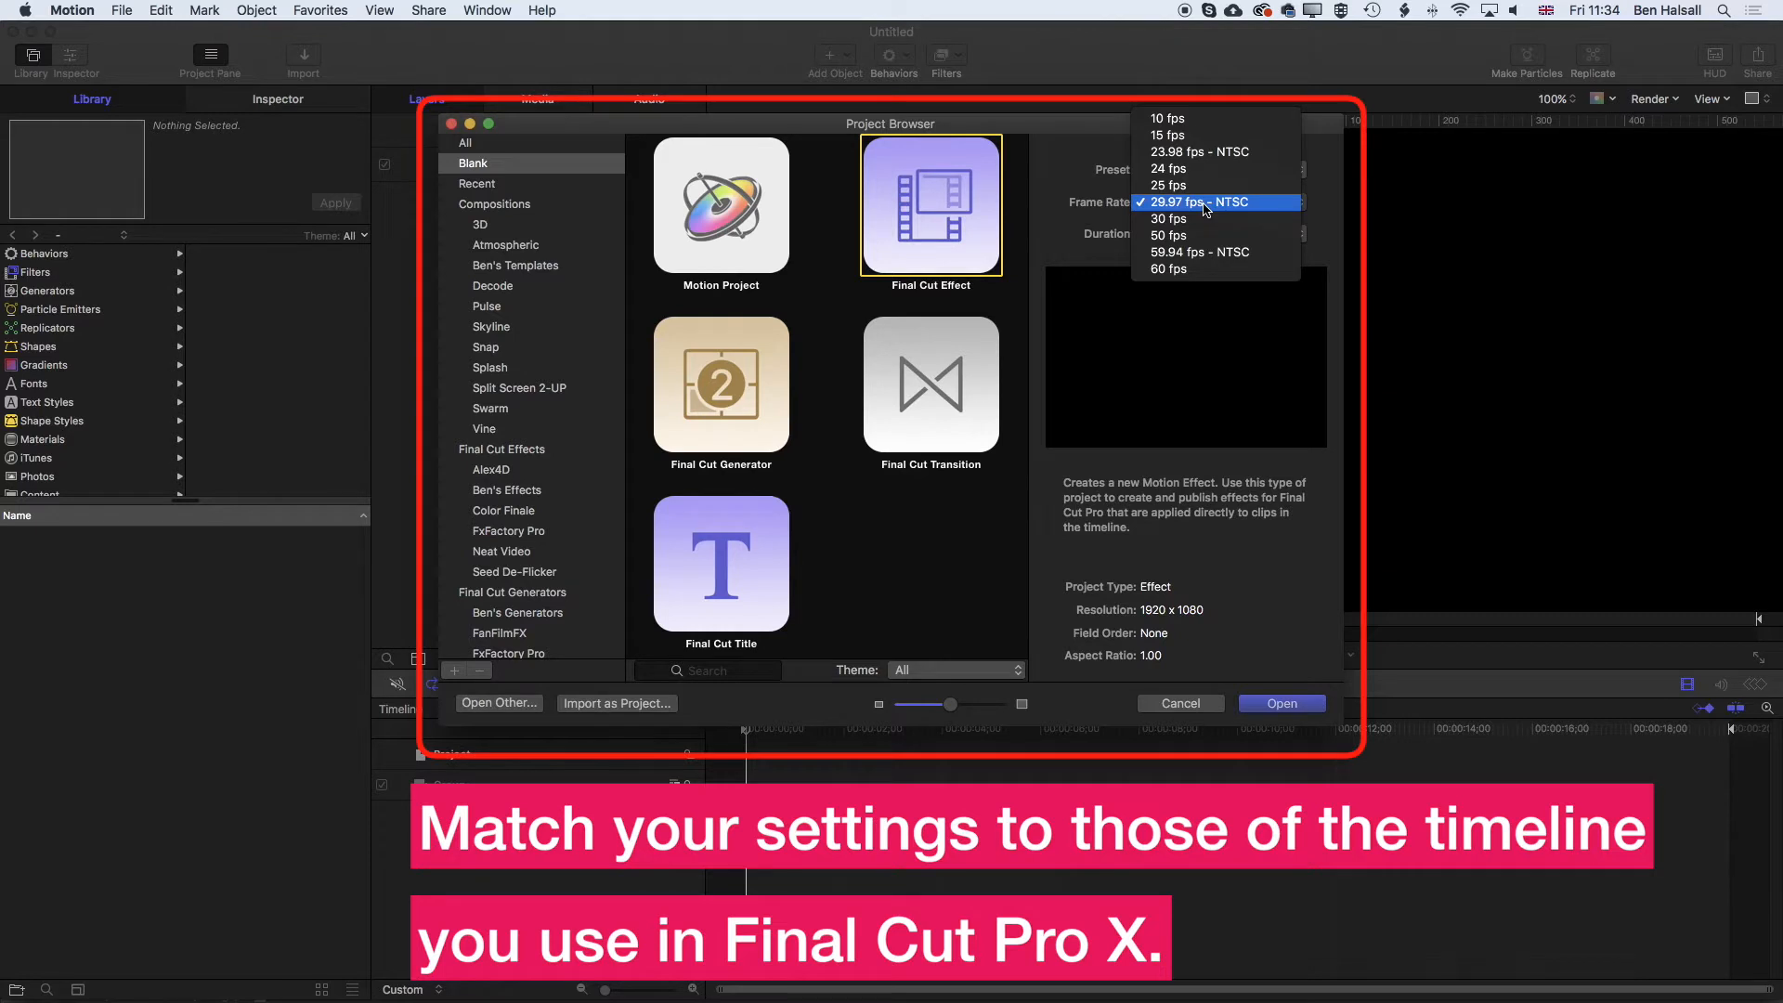
{"action": "left_click", "coordinate": [1073, 220]}
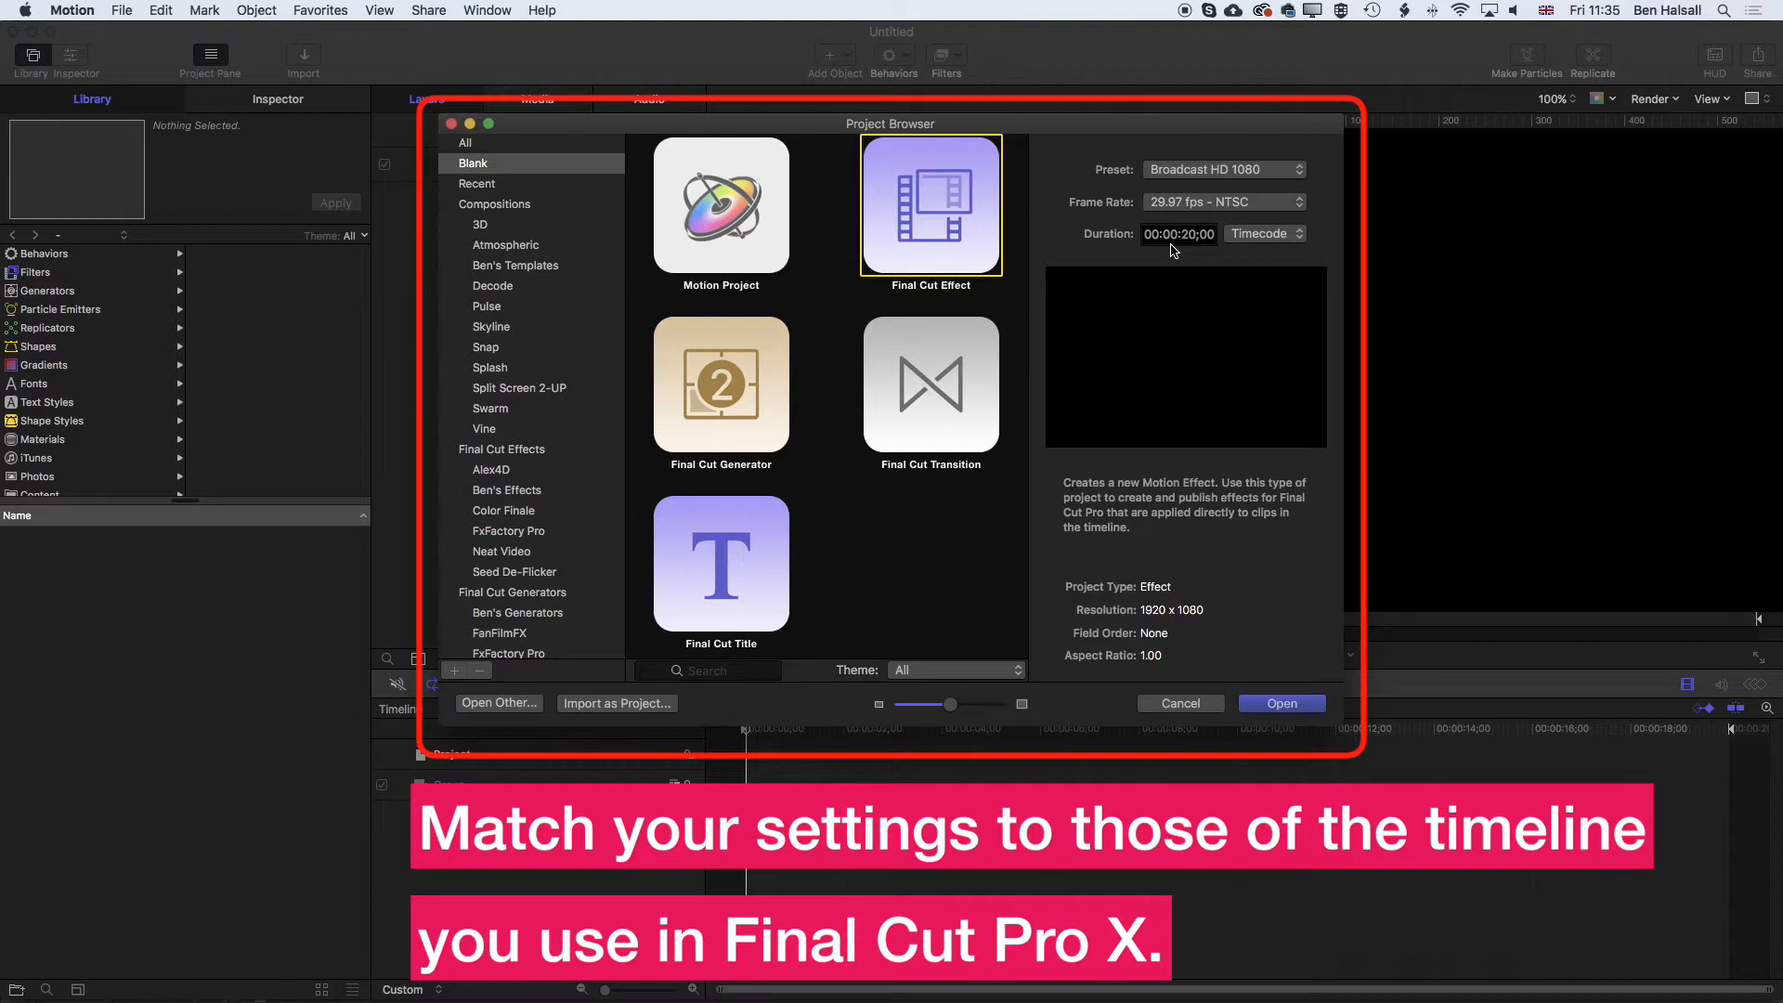
{"action": "left_click", "coordinate": [1282, 704]}
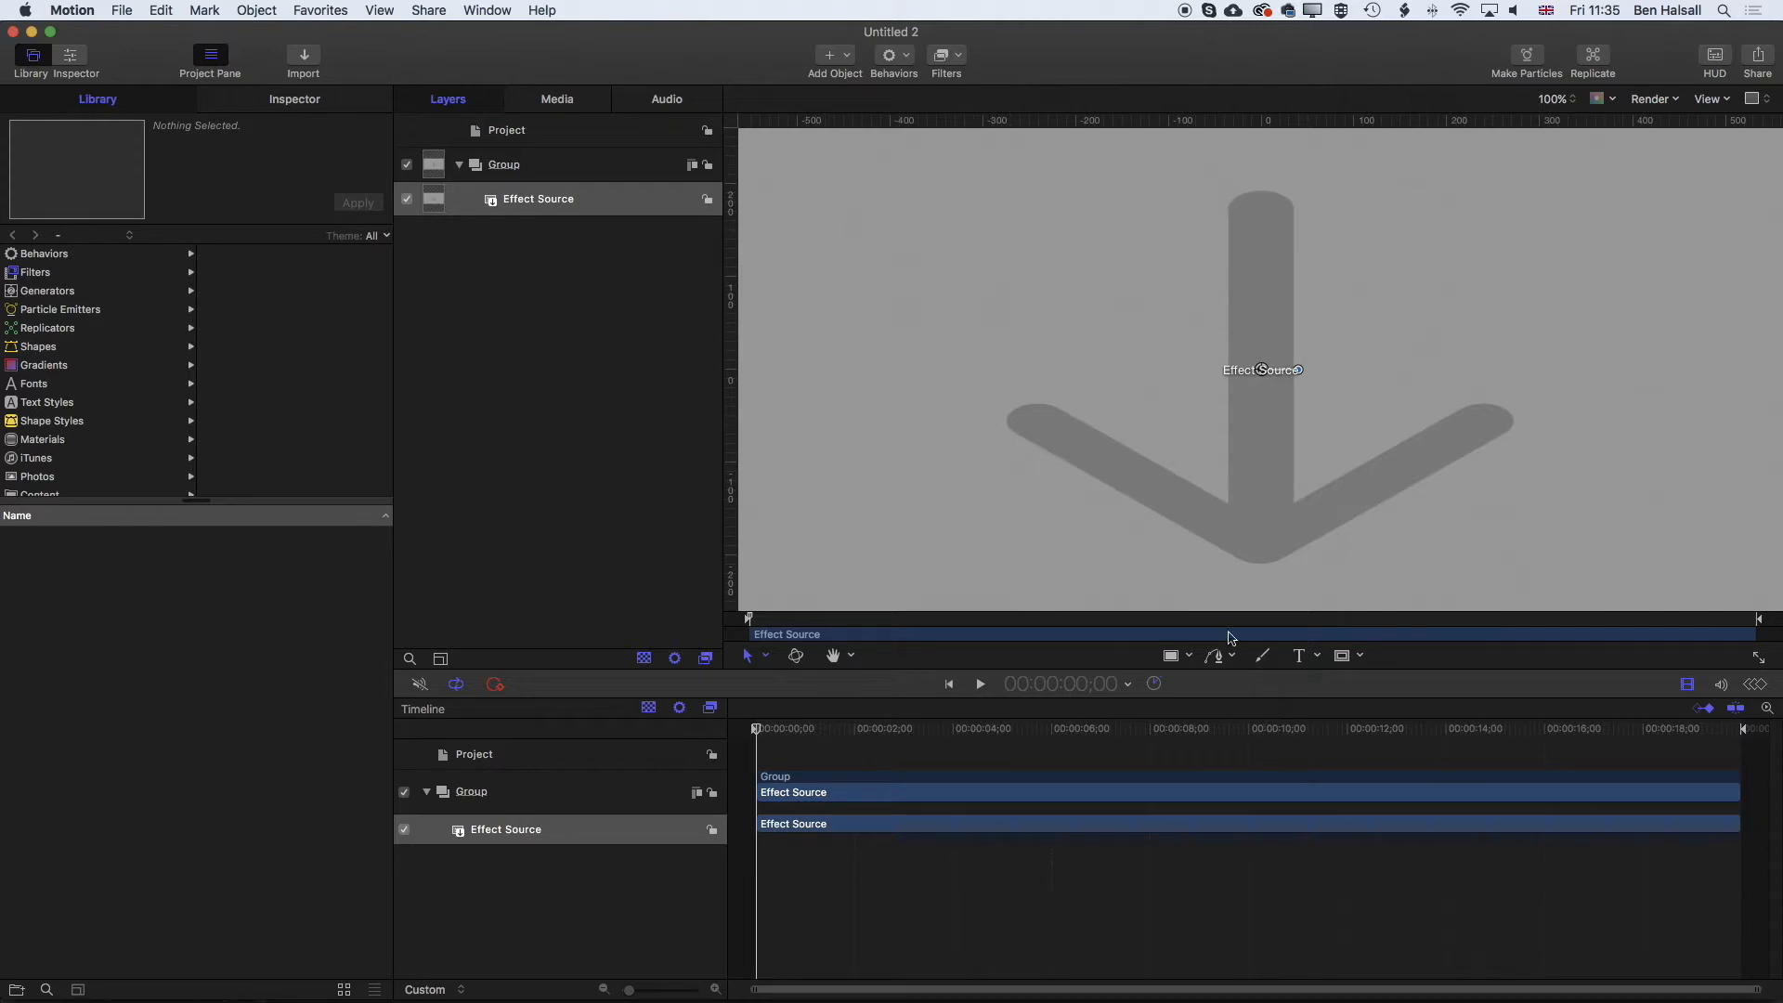
- Publish the project as an effect template named "Blur & Tint" in the author's own effects category
{"action": "left_click", "coordinate": [121, 9]}
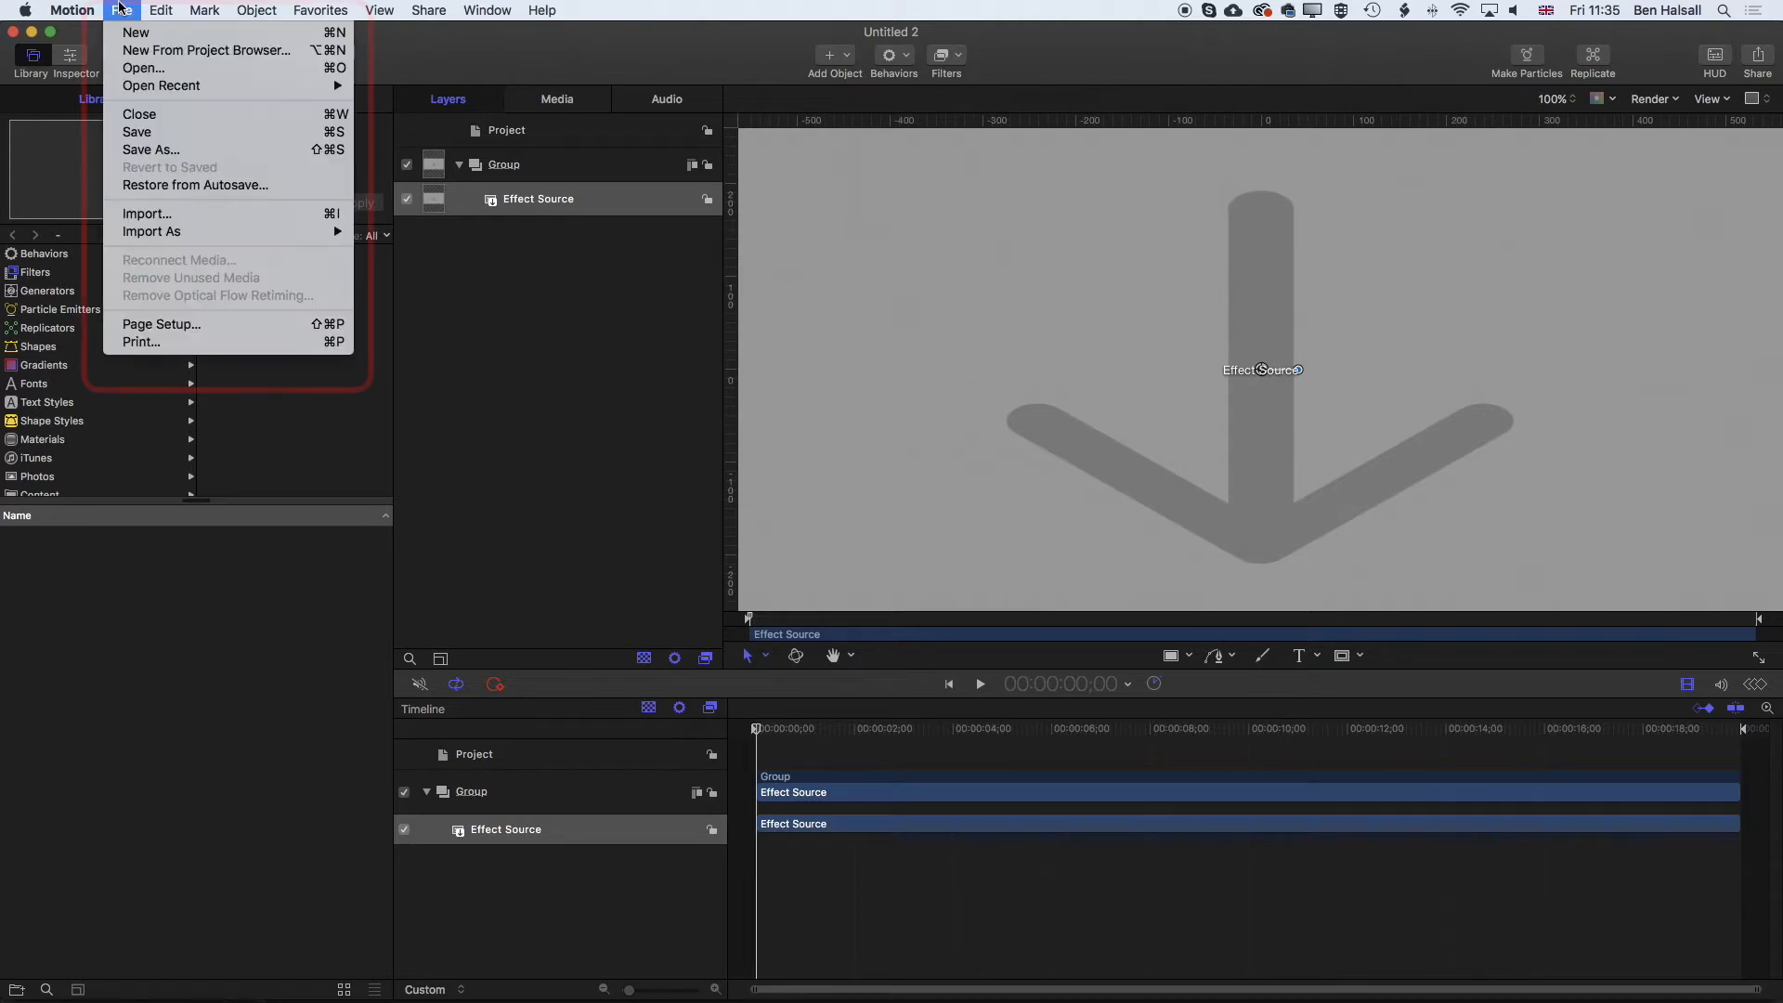
{"action": "left_click", "coordinate": [165, 154]}
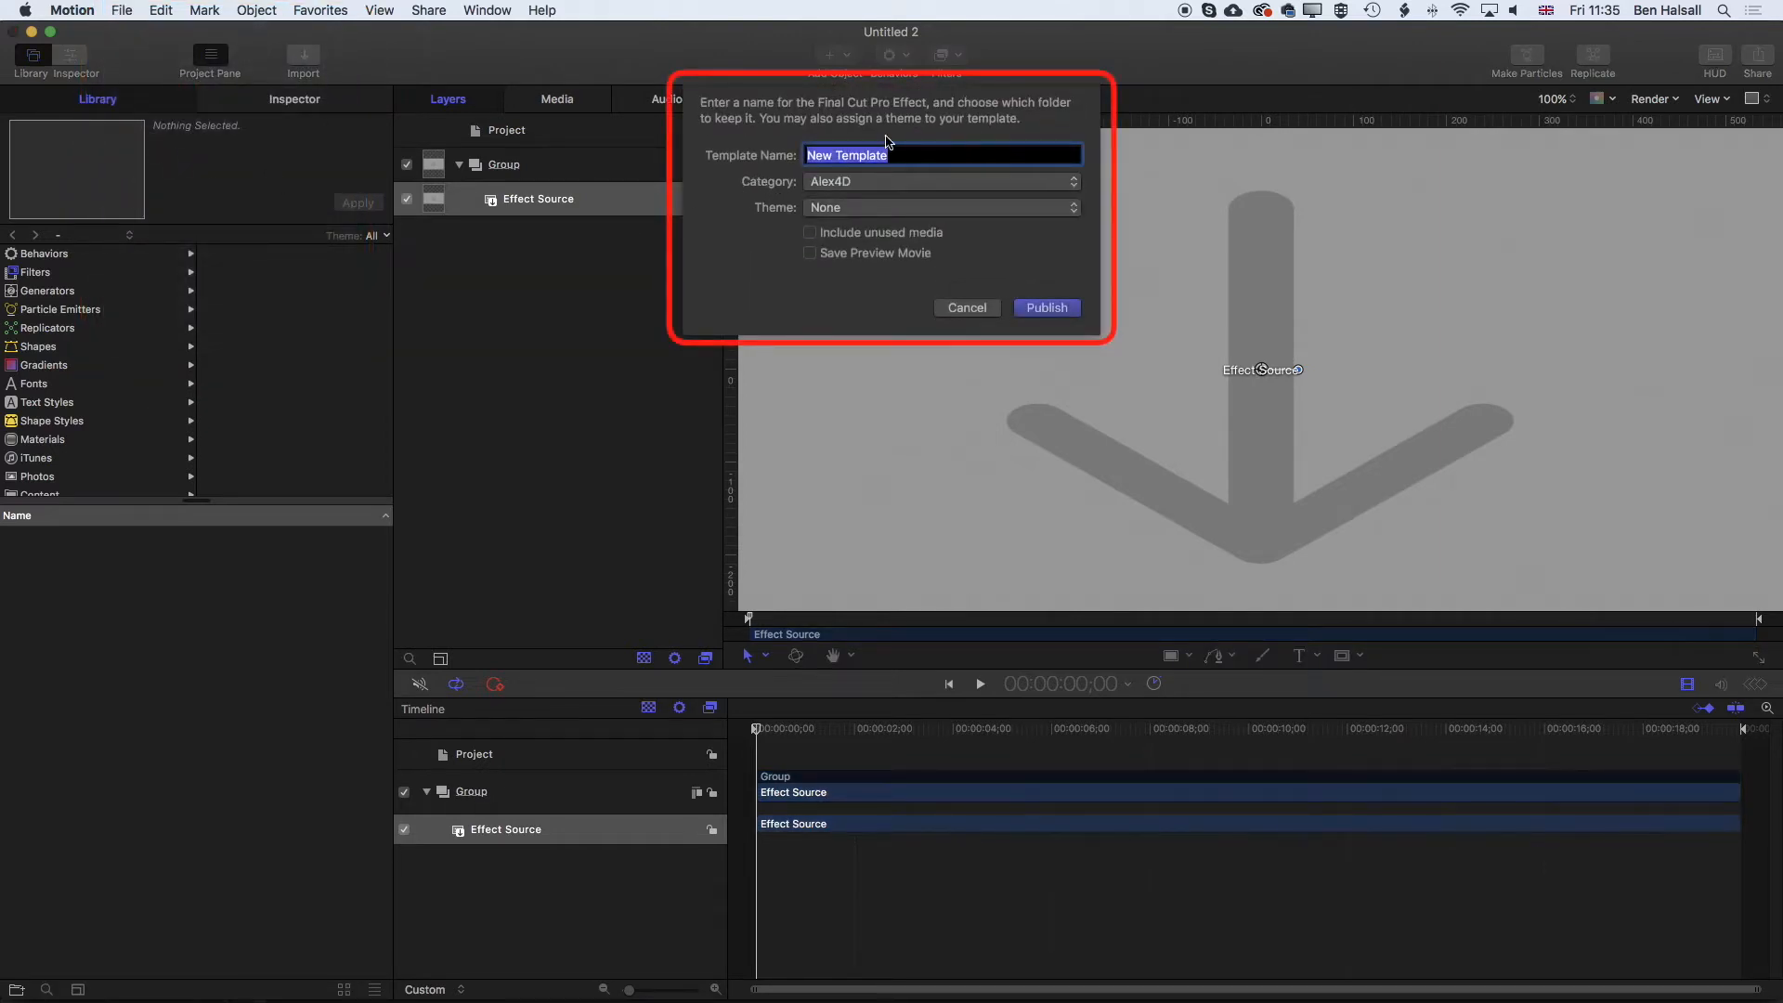
{"action": "left_click", "coordinate": [838, 182]}
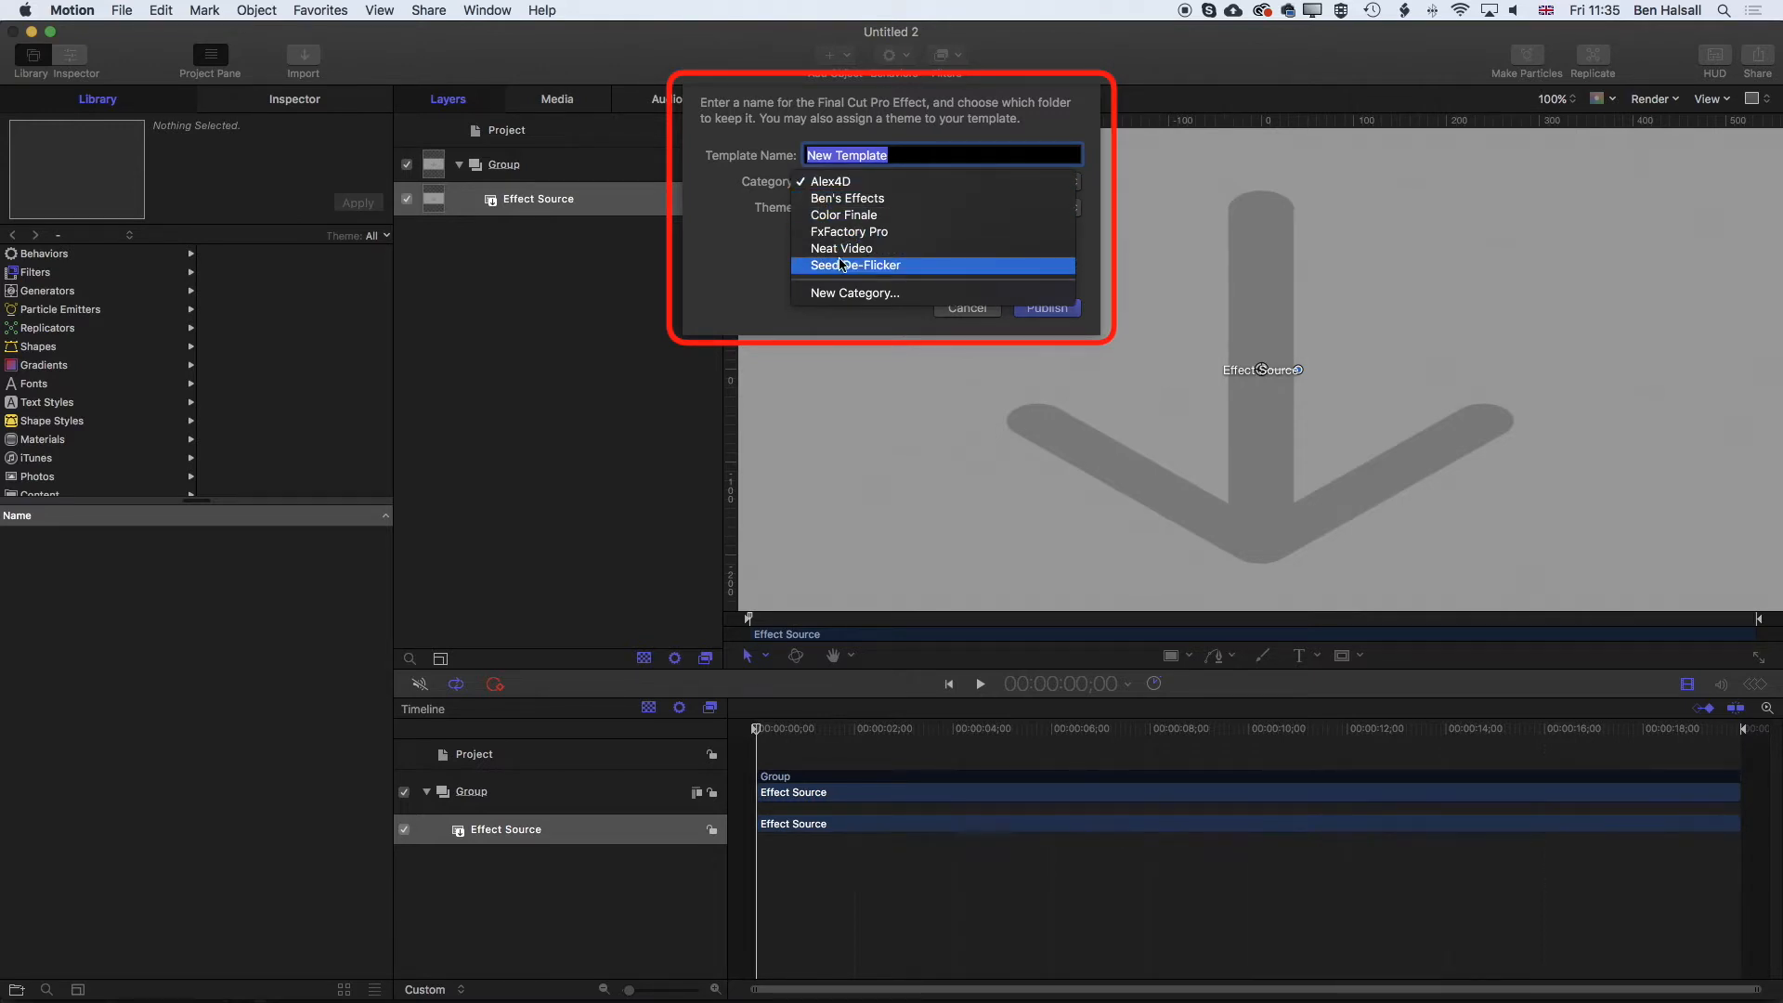
{"action": "left_click", "coordinate": [913, 202]}
{"action": "left_click", "coordinate": [822, 186]}
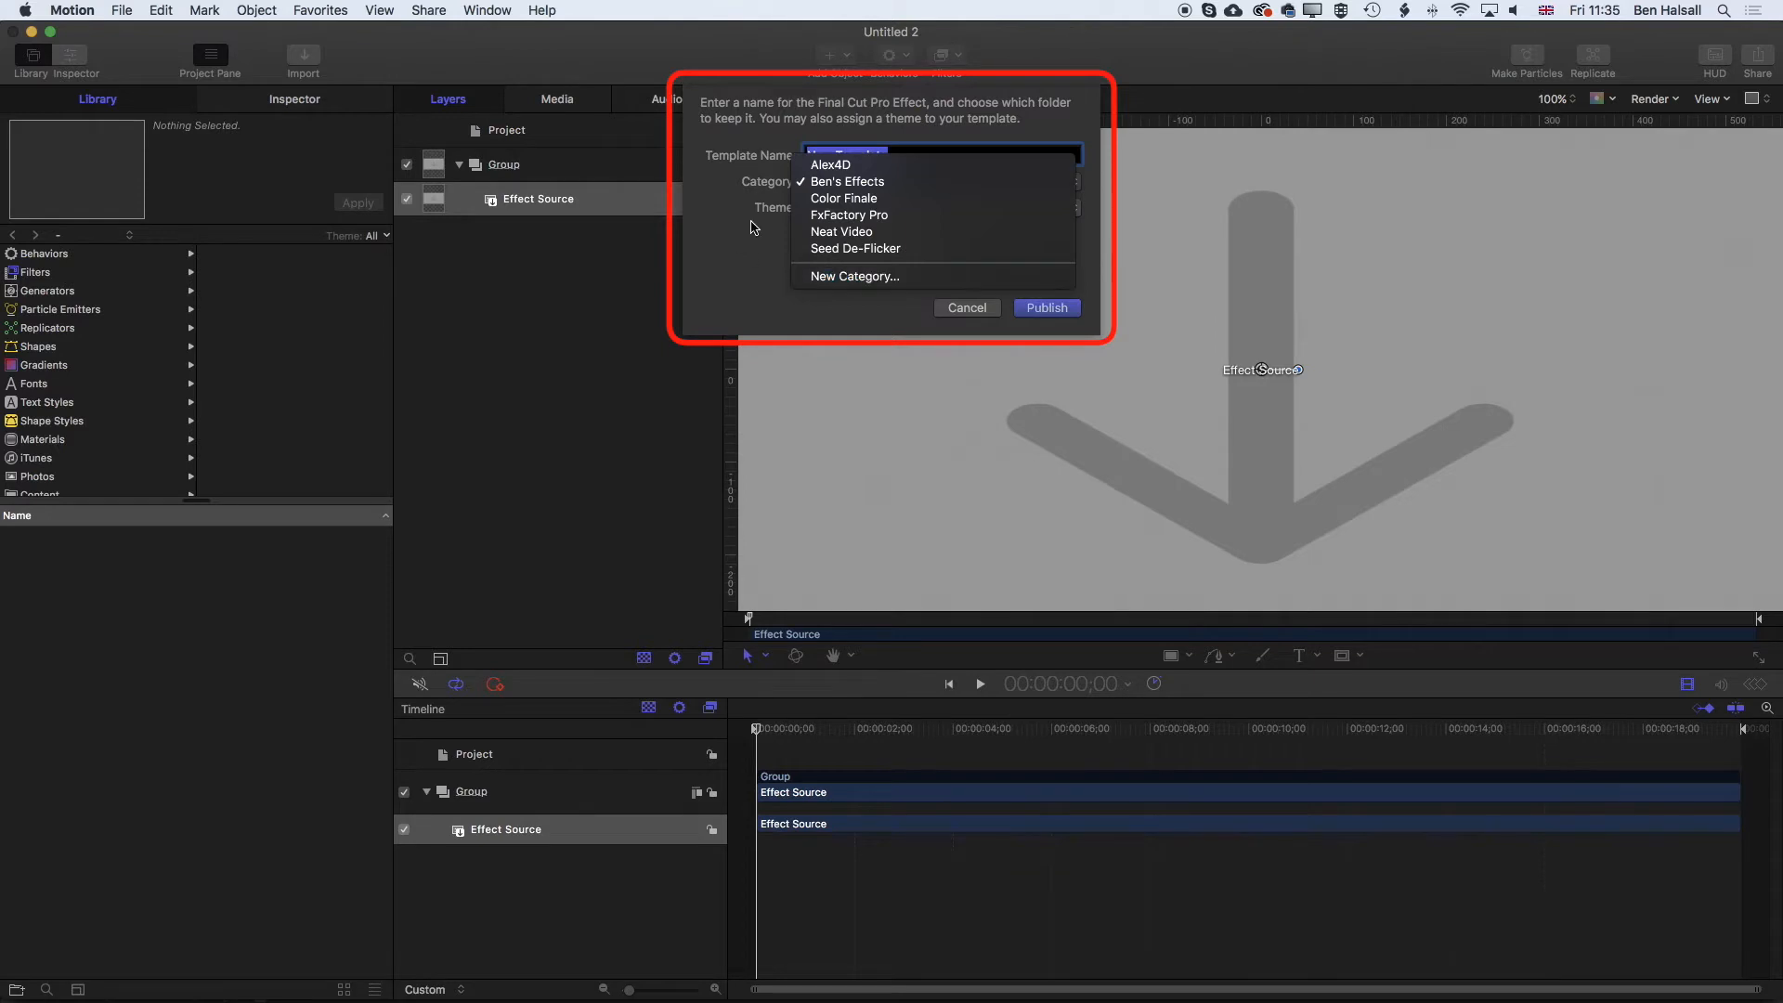
{"action": "left_click", "coordinate": [752, 227]}
{"action": "type", "text": "B"}
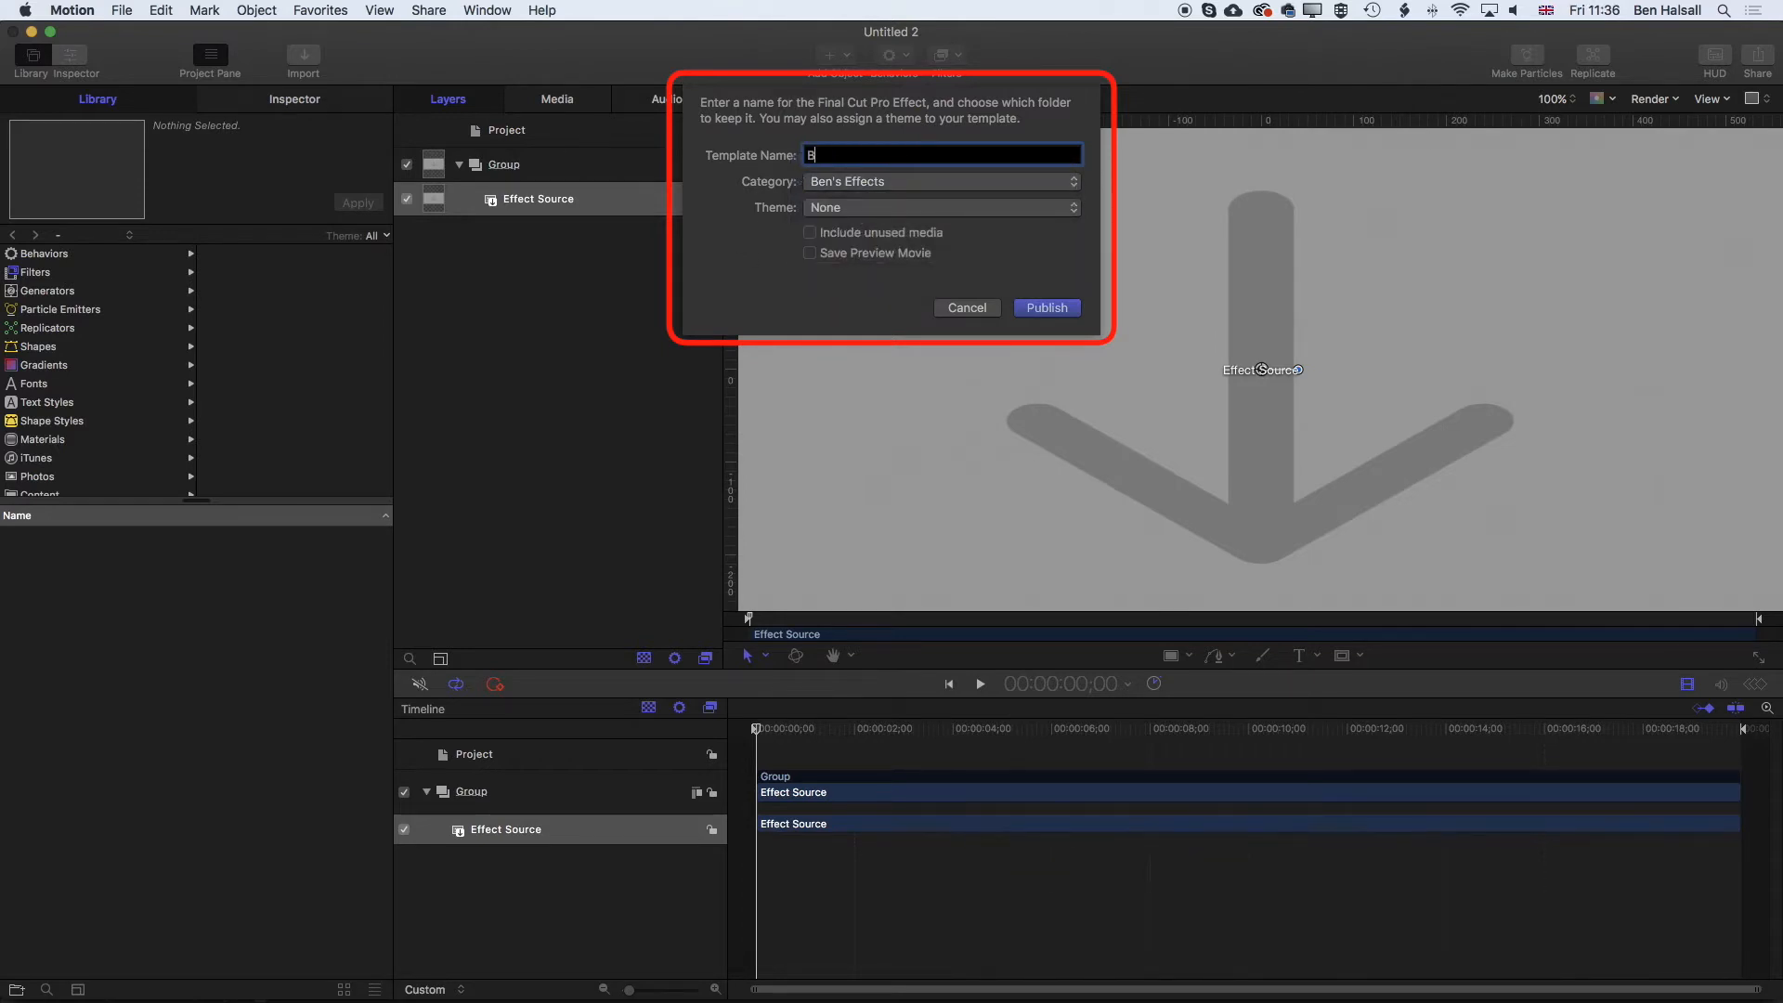
{"action": "type", "text": "lur & Tint"}
{"action": "left_click", "coordinate": [1047, 309]}
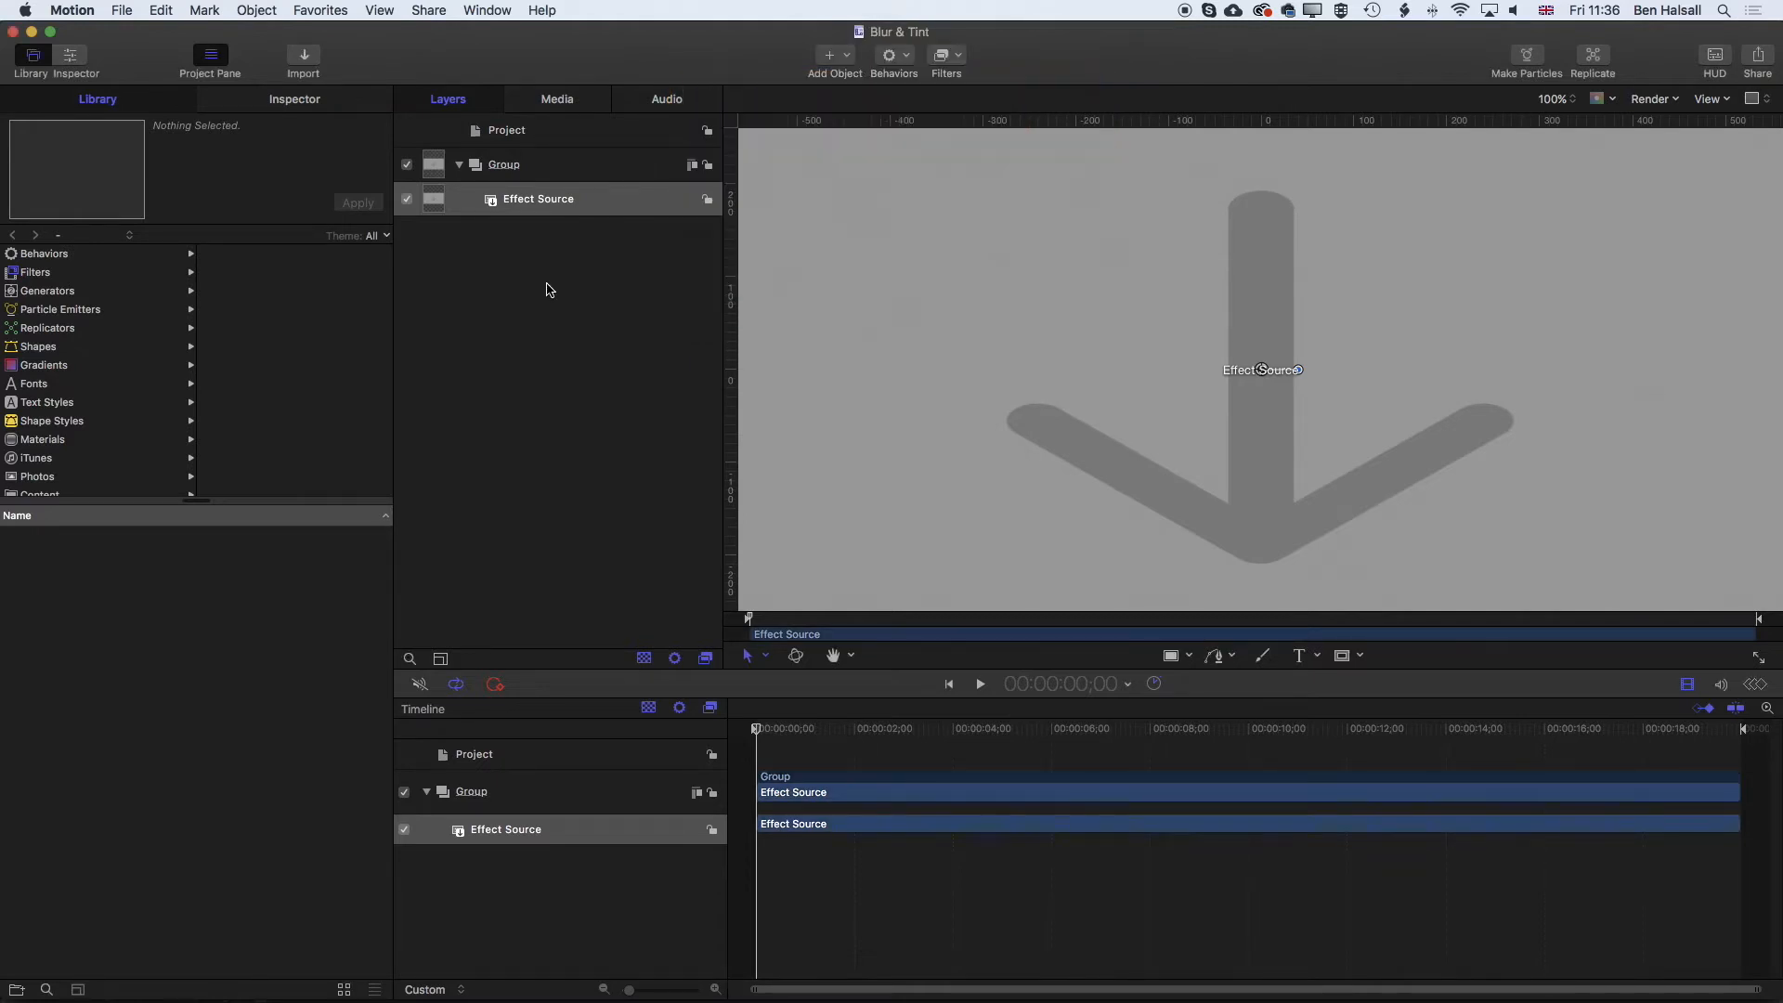
- Switch to Final Cut Pro and show the author's own category in the effects browser to find the published effect
{"action": "key", "text": "super+Tab"}
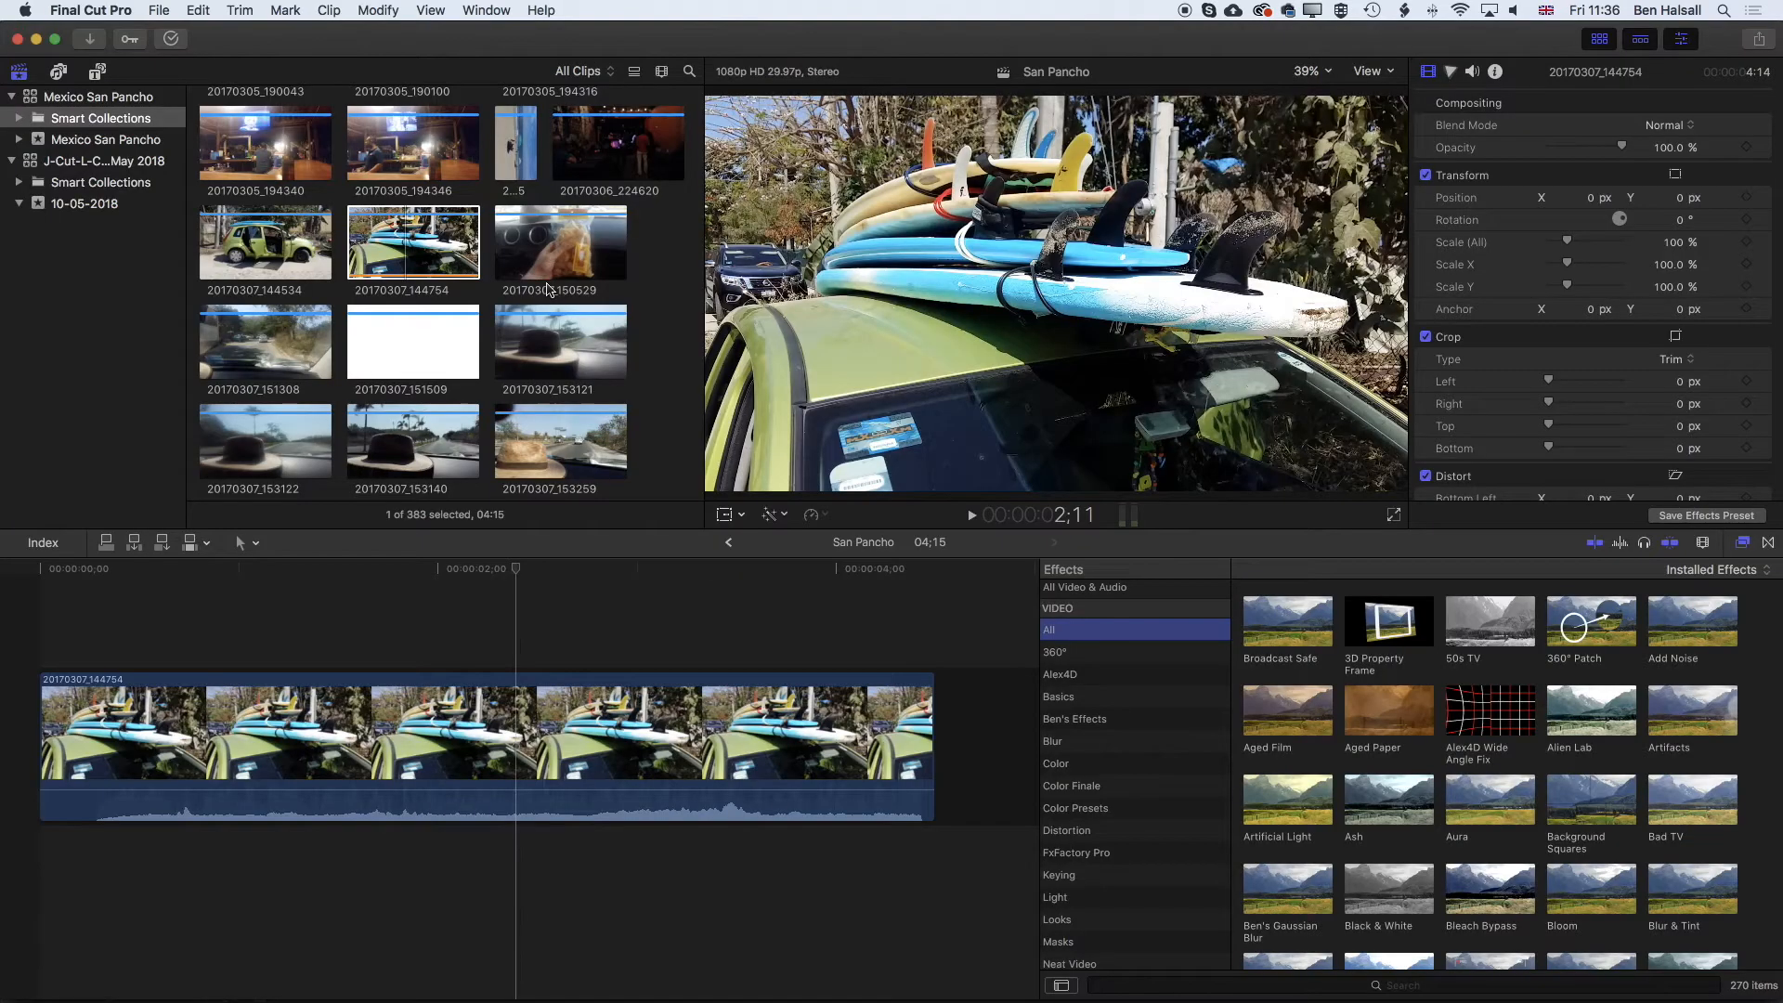
{"action": "left_click", "coordinate": [1744, 545]}
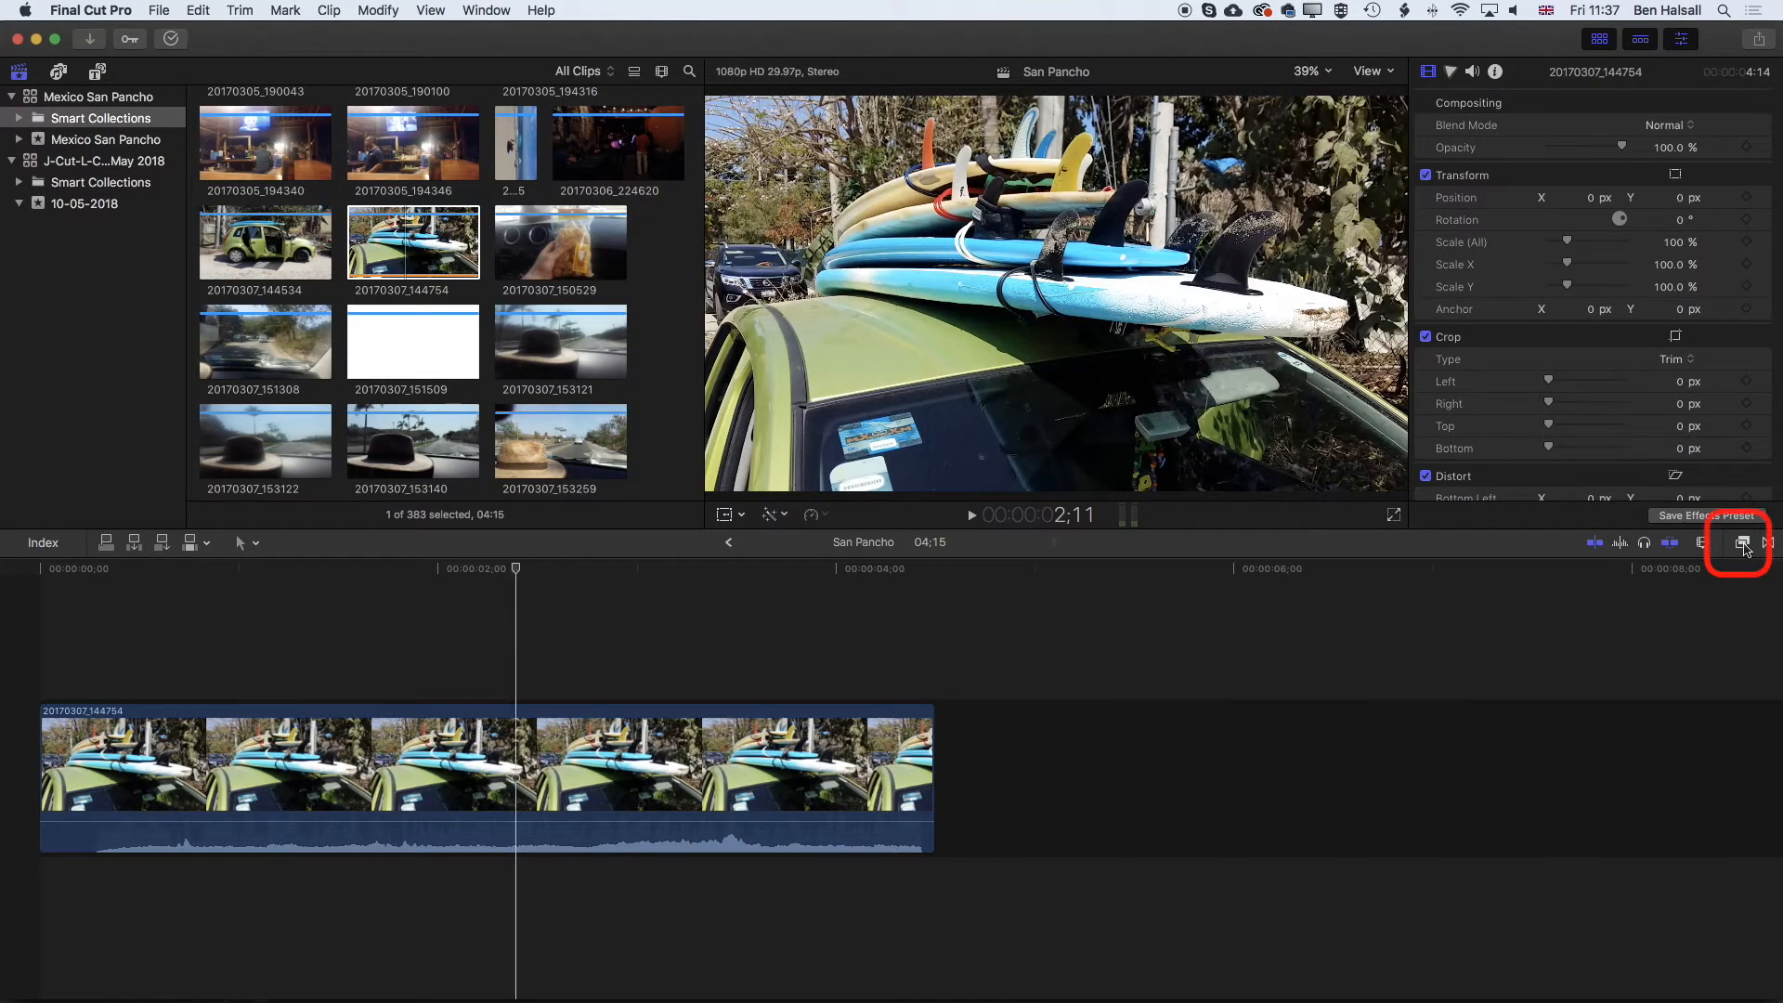
{"action": "left_click", "coordinate": [1744, 545]}
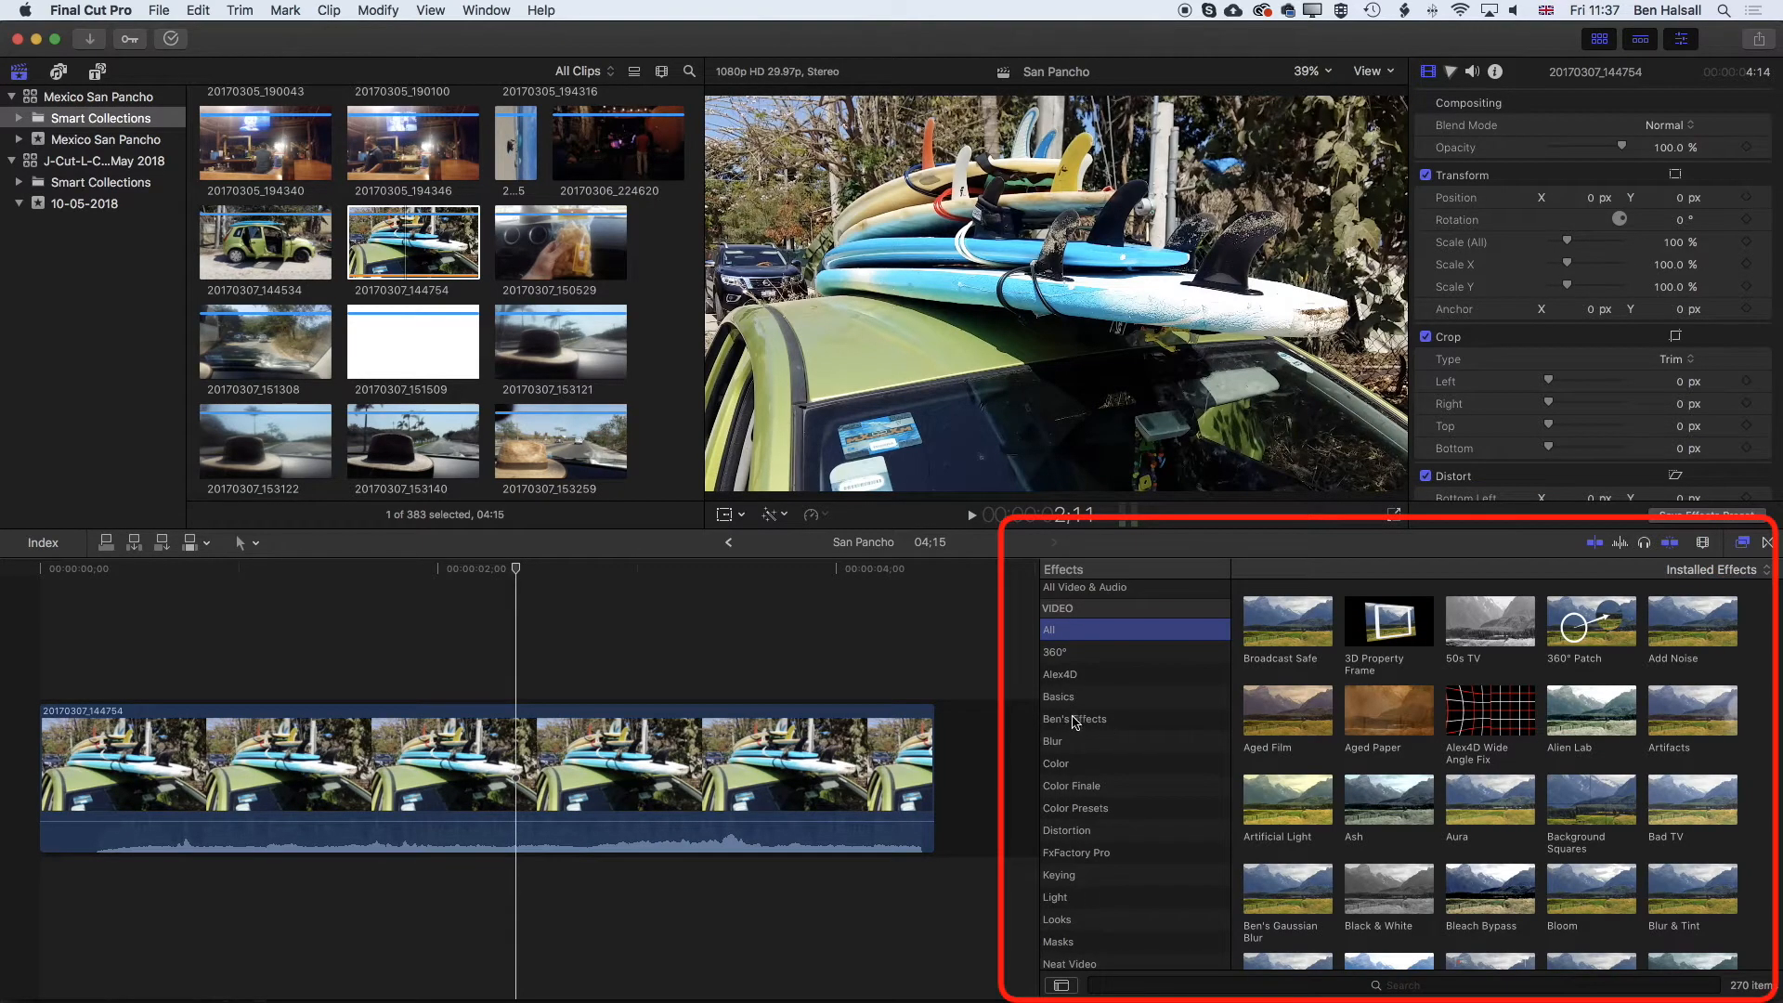
{"action": "left_click", "coordinate": [1085, 723]}
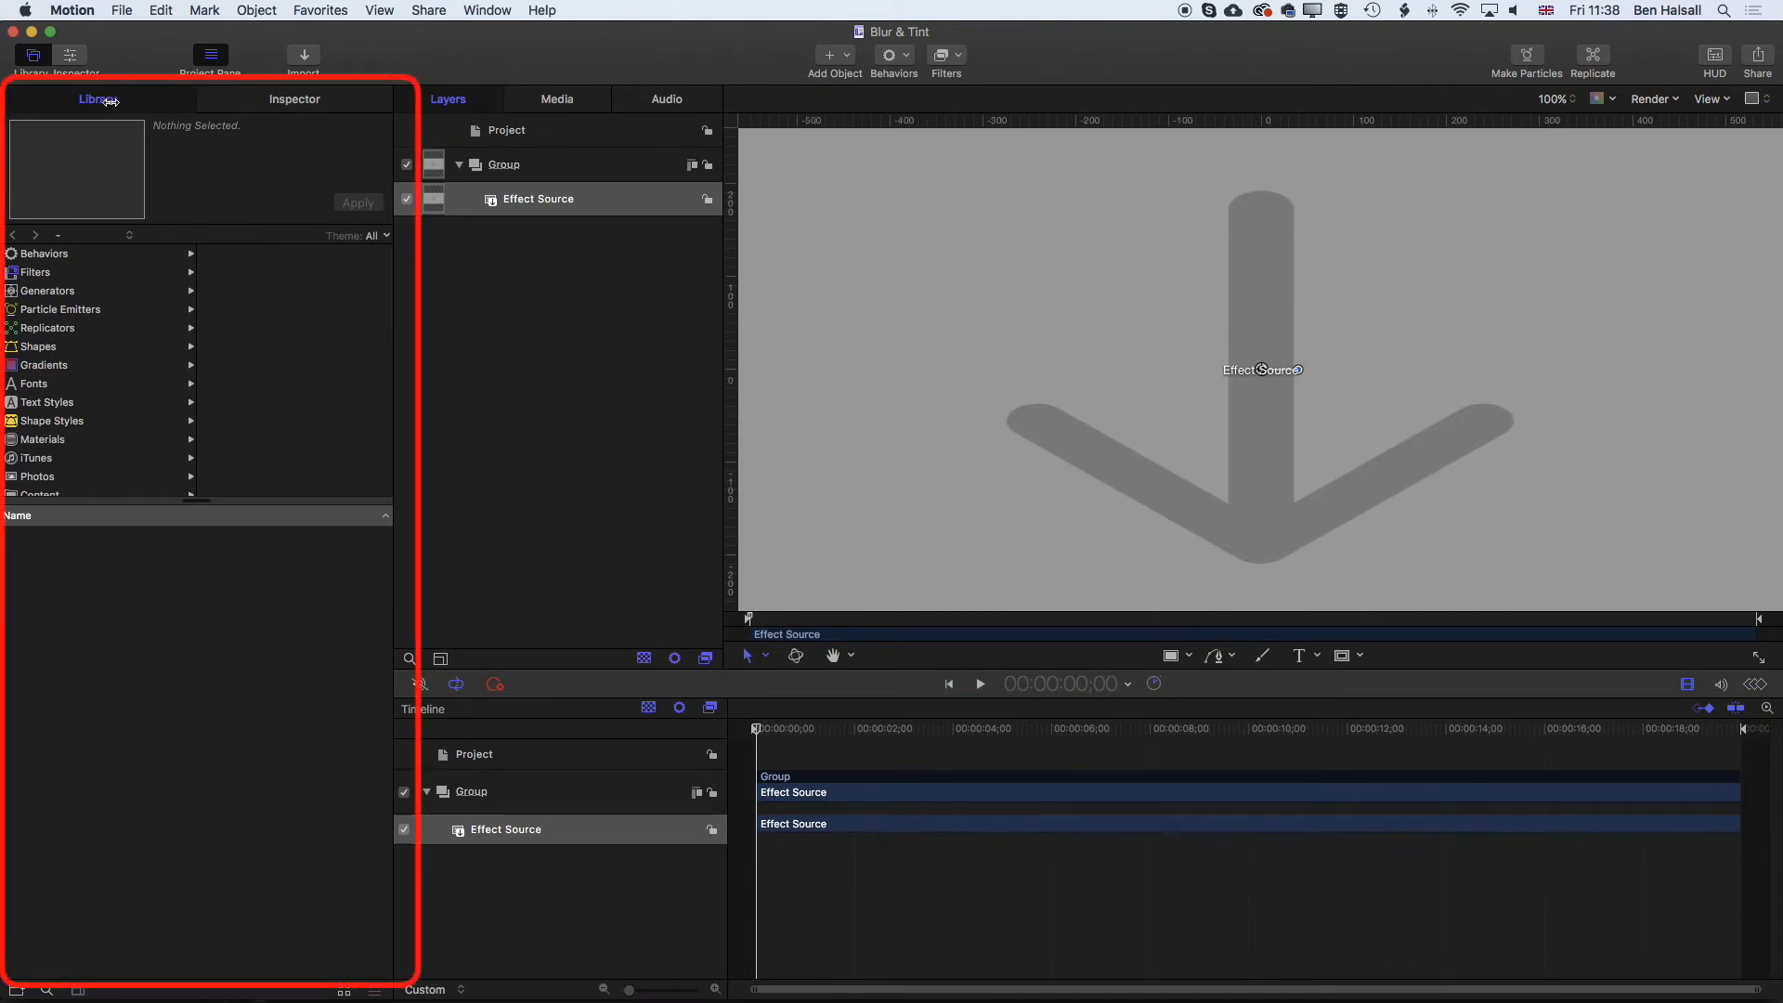
- Apply the Gaussian Blur filter from the Blur category to the Effect Source layer
{"action": "left_click", "coordinate": [59, 274]}
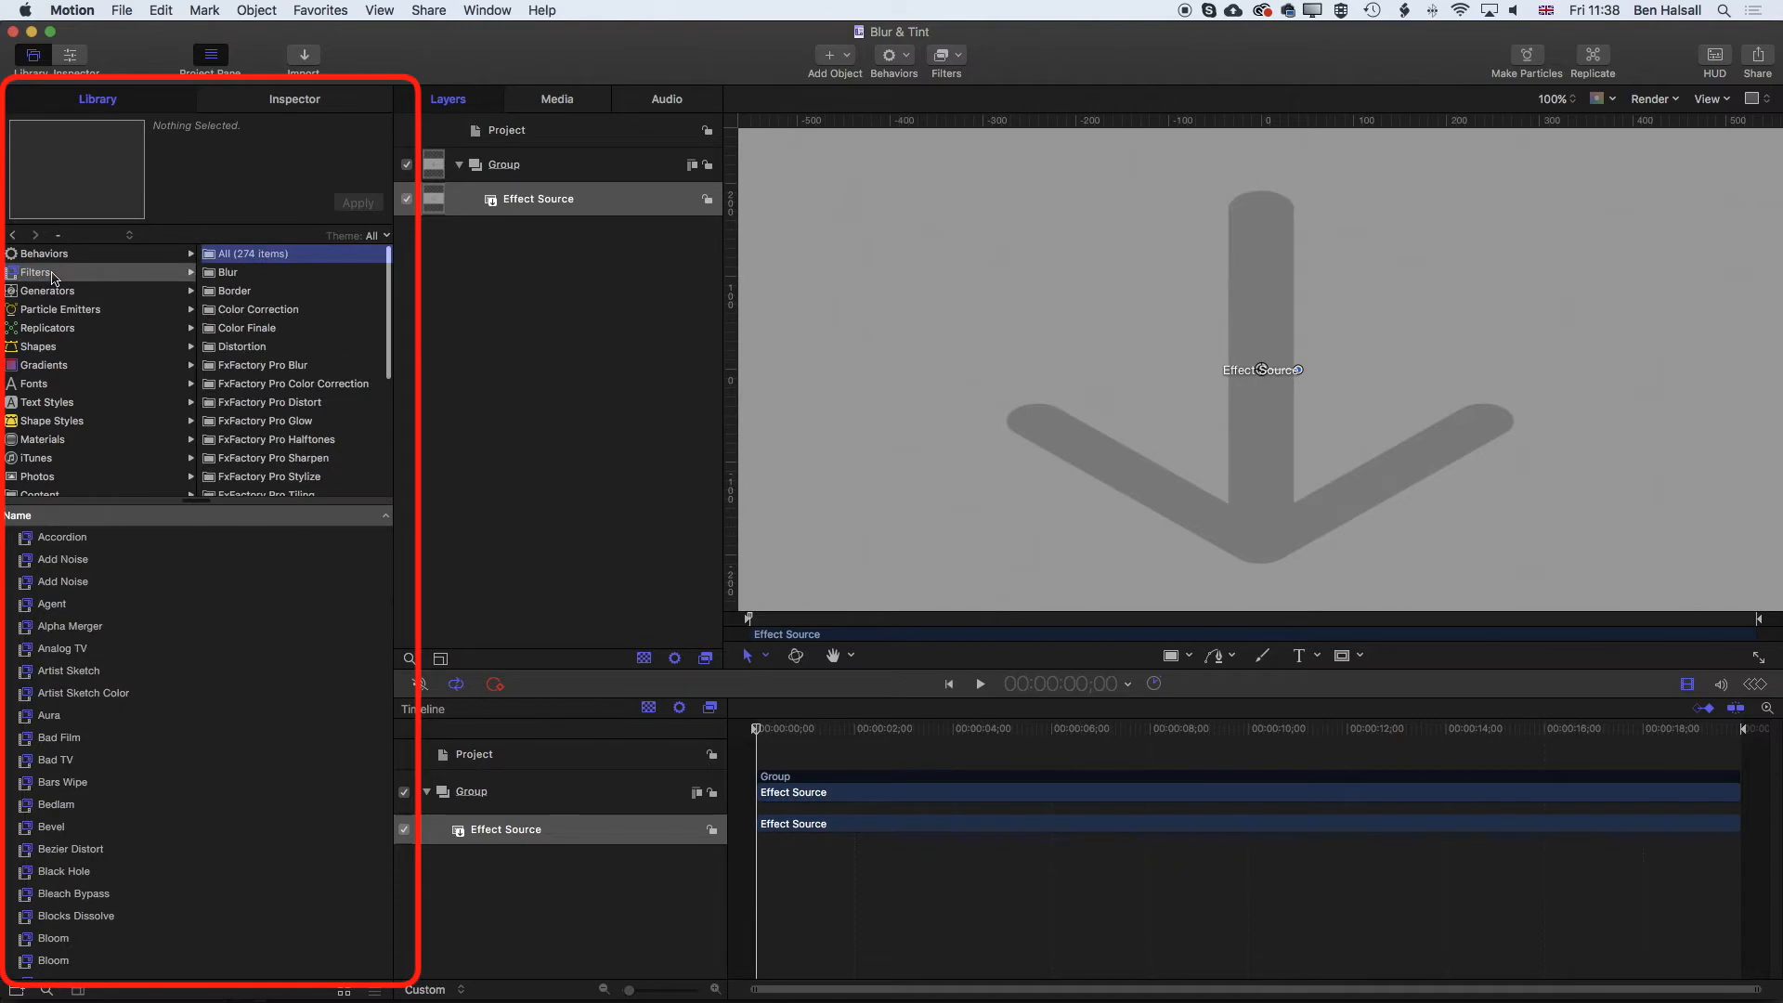
{"action": "left_click", "coordinate": [242, 274]}
{"action": "left_click", "coordinate": [91, 650]}
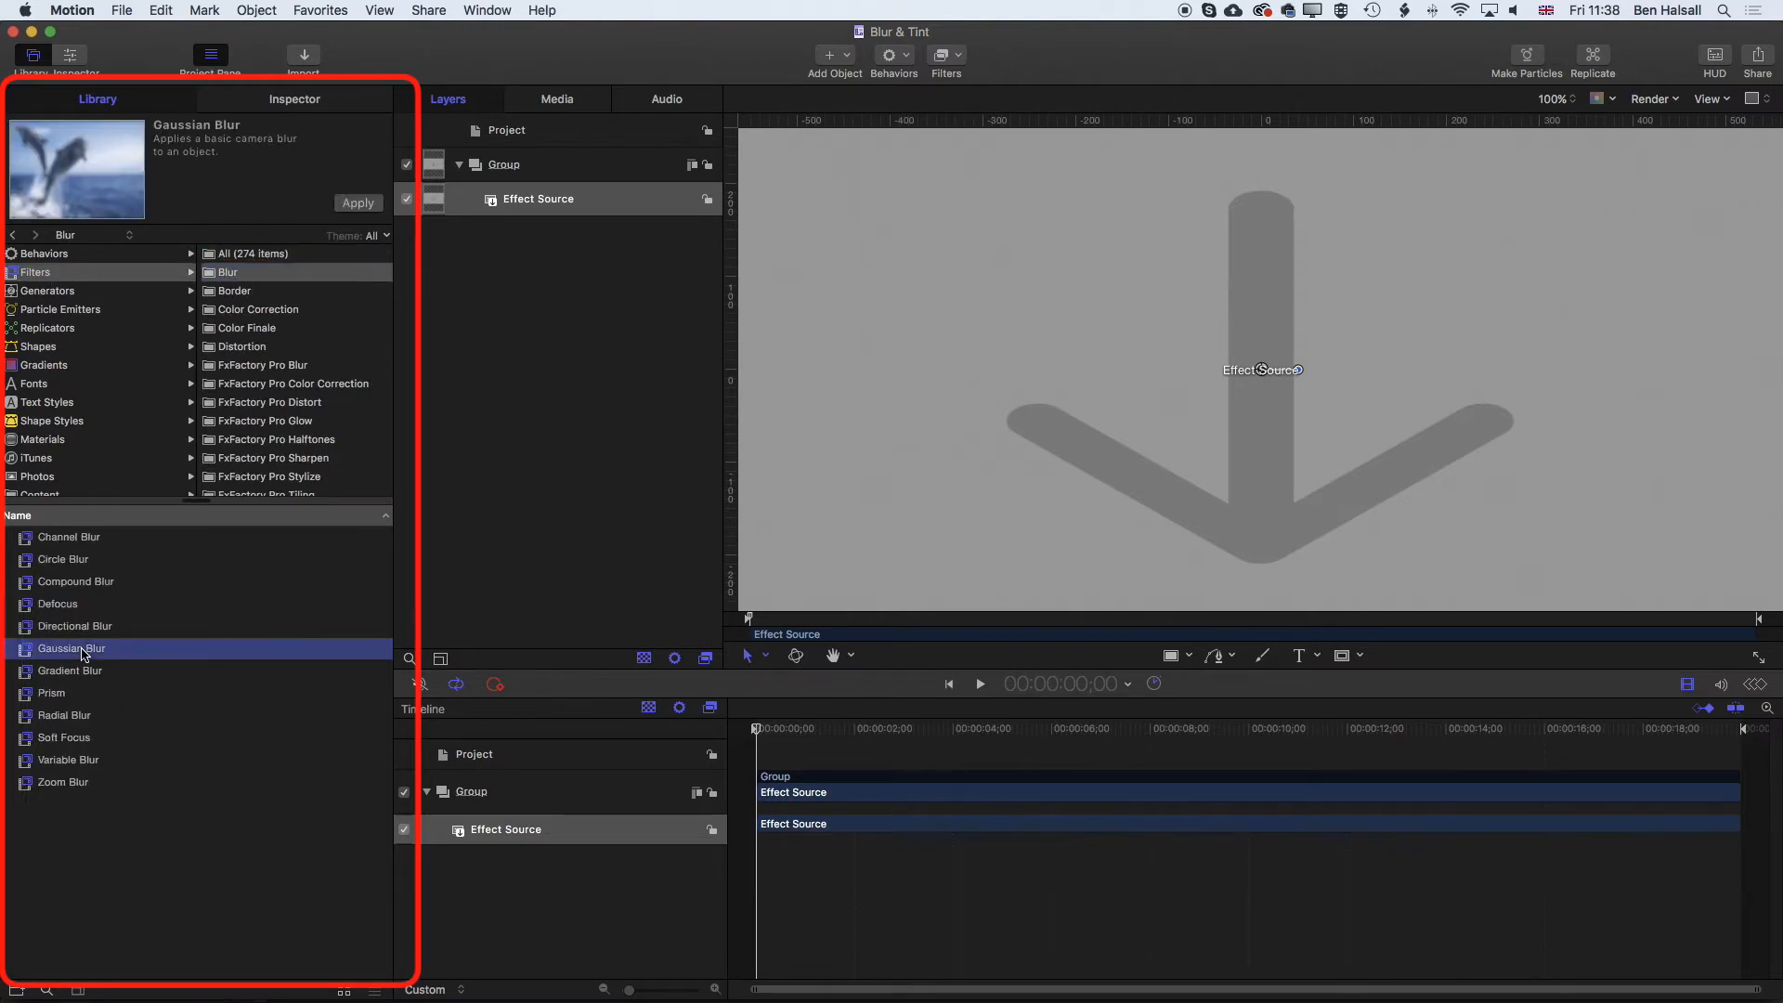
{"action": "left_click_drag", "start_coordinate": [118, 655], "coordinate": [496, 836]}
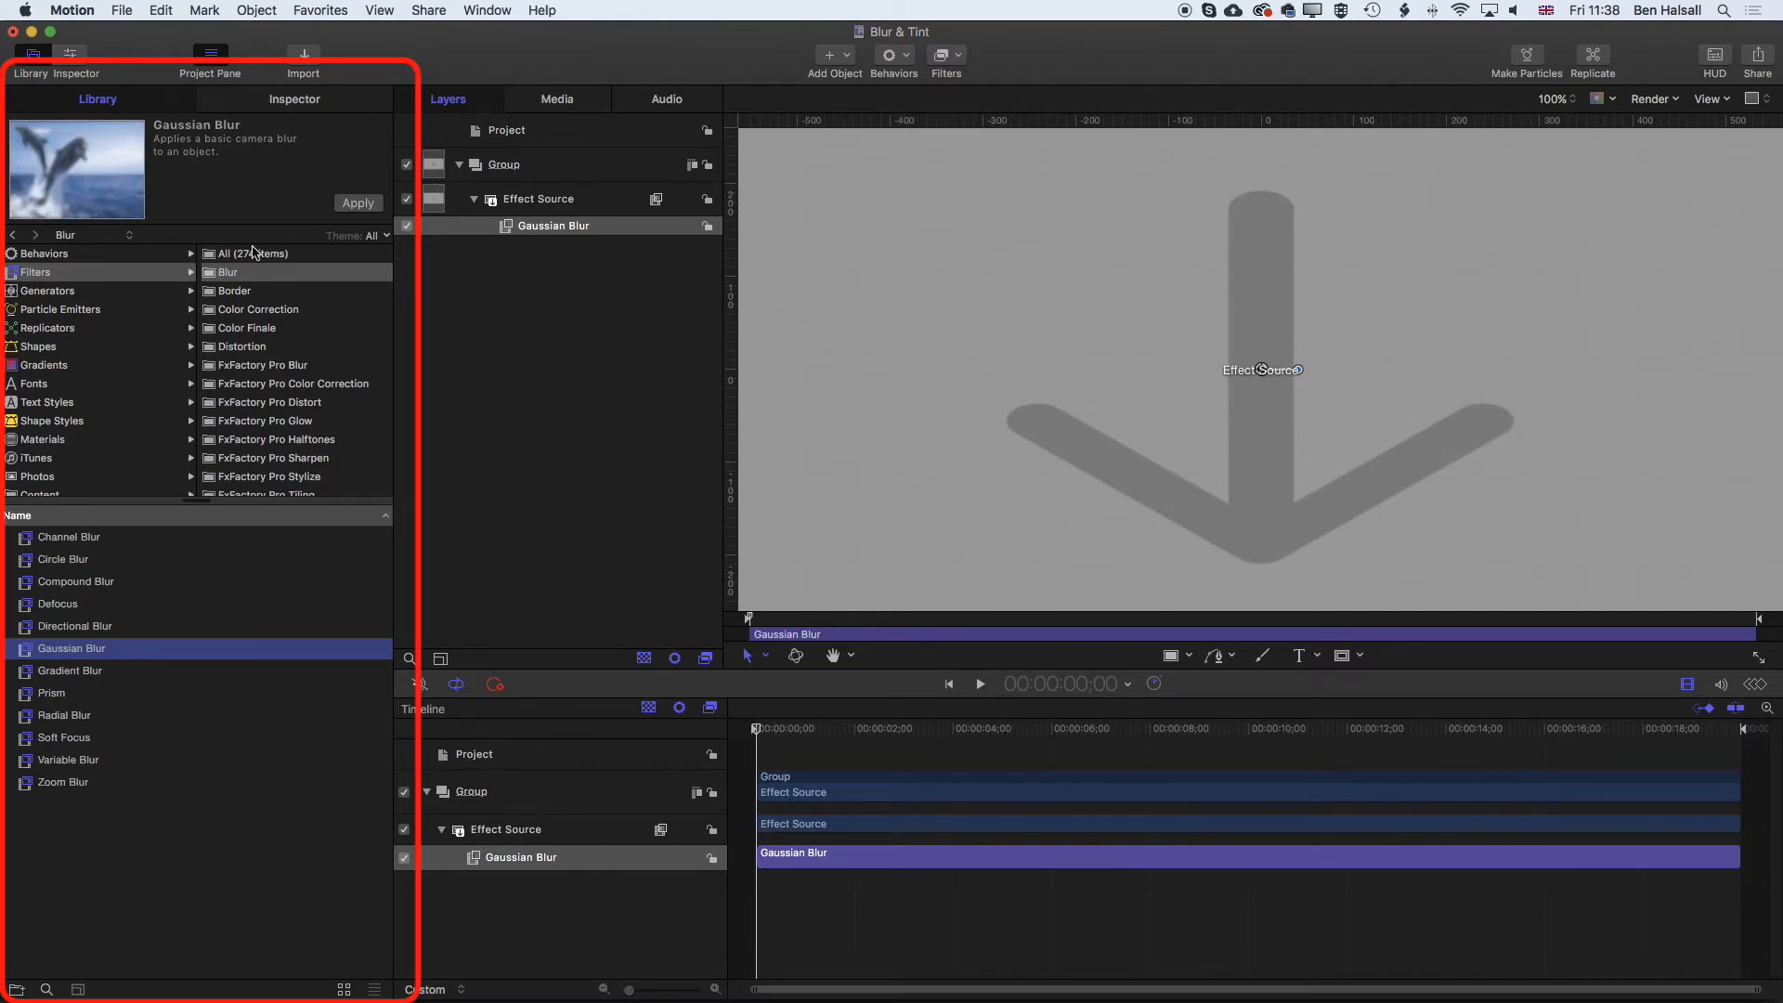
- Search the library for "tint" and apply the Tint filter to the Effect Source layer
{"action": "left_click", "coordinate": [46, 991]}
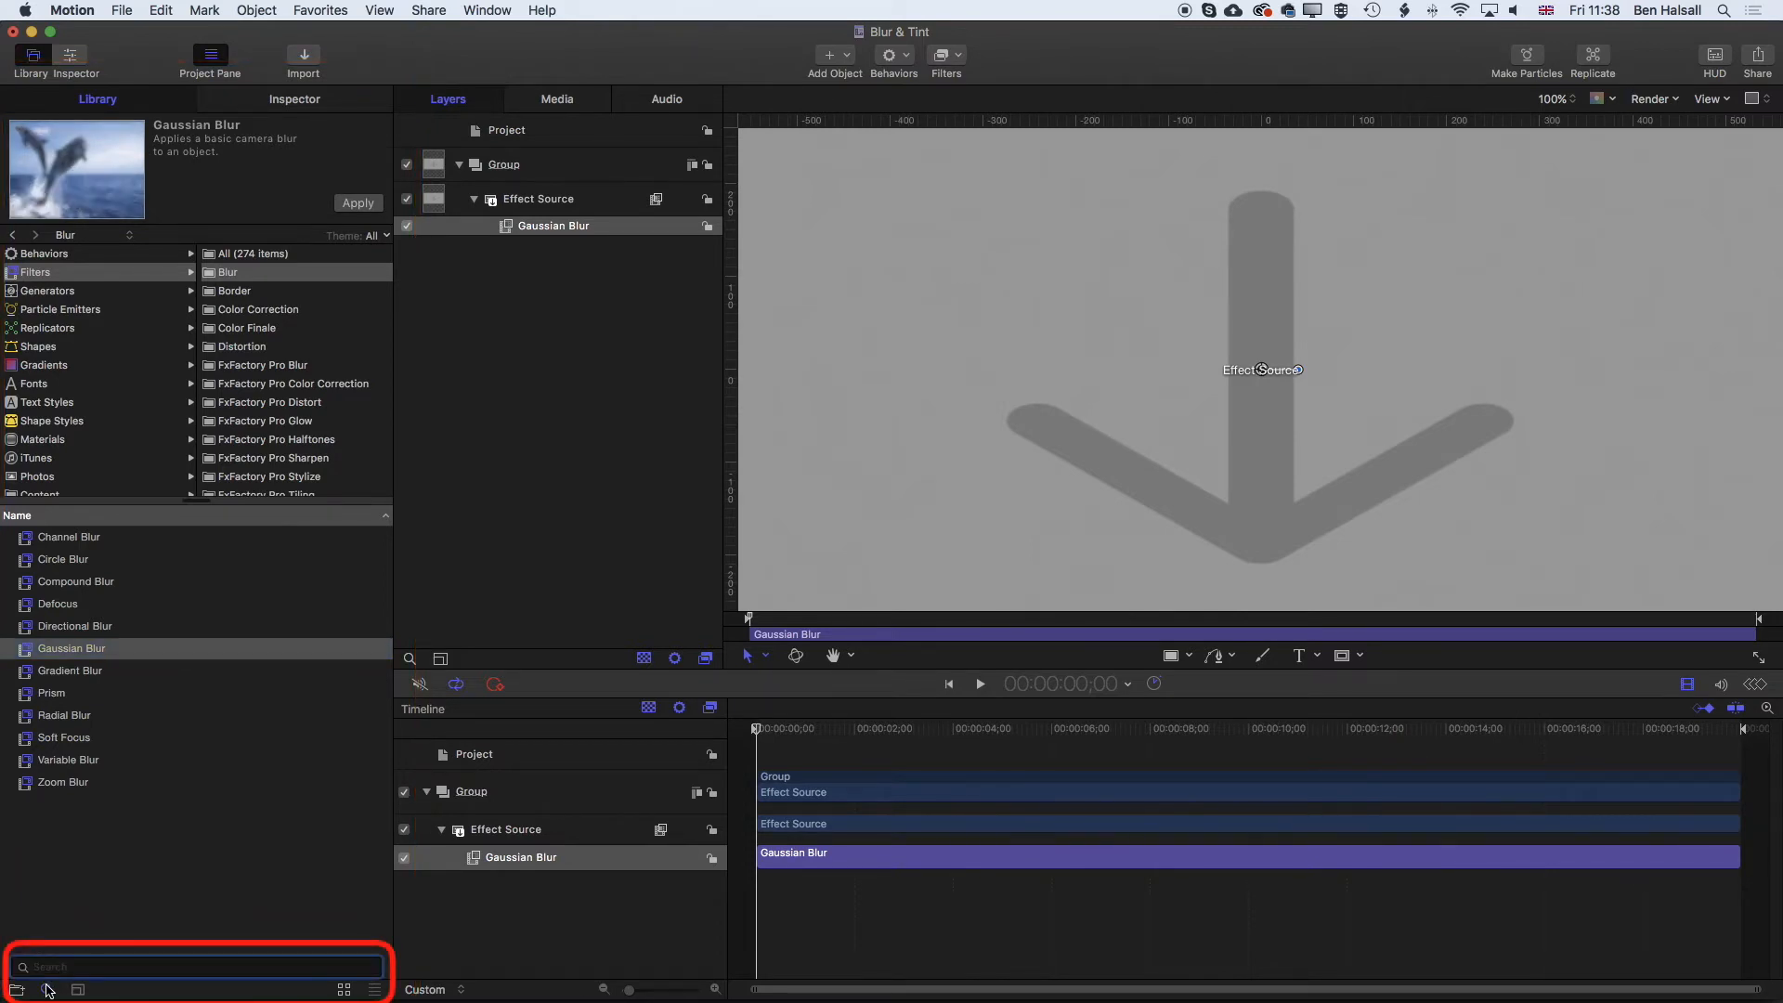
{"action": "type", "text": "tint"}
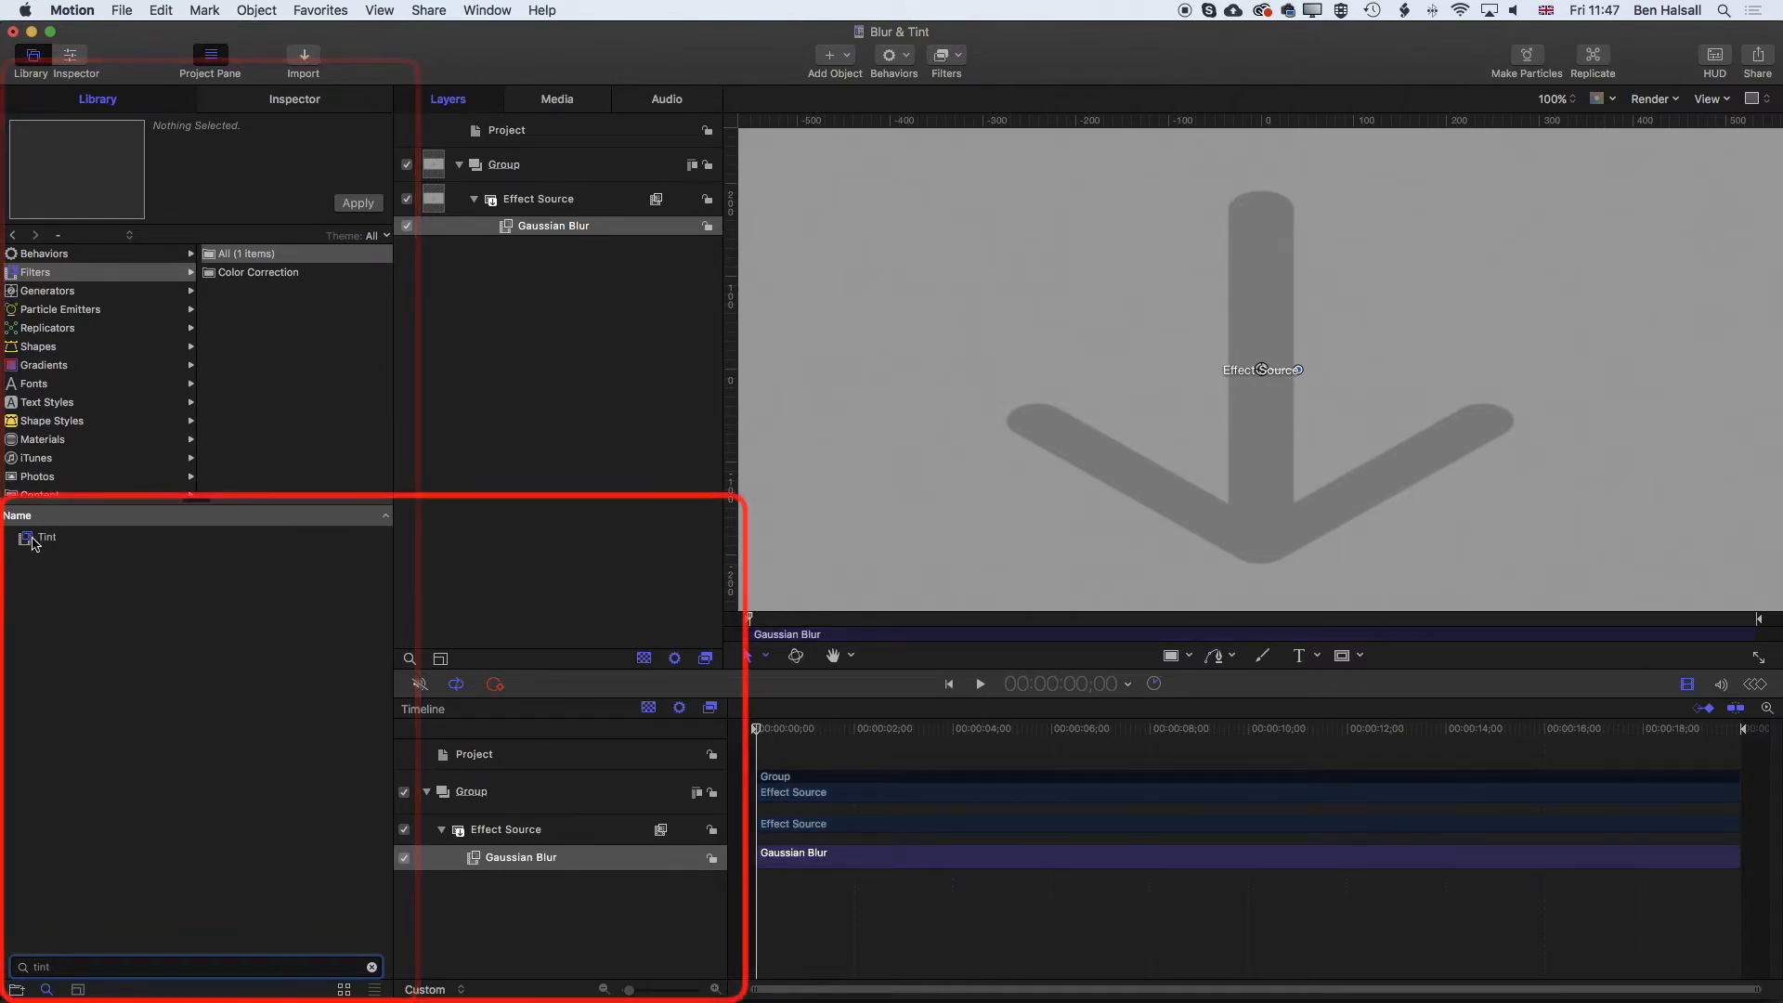
{"action": "mouse_move", "coordinate": [42, 545]}
{"action": "left_mouse_down"}
{"action": "mouse_move", "coordinate": [200, 624]}
{"action": "mouse_move", "coordinate": [561, 878]}
{"action": "mouse_move", "coordinate": [519, 836]}
{"action": "left_mouse_up"}
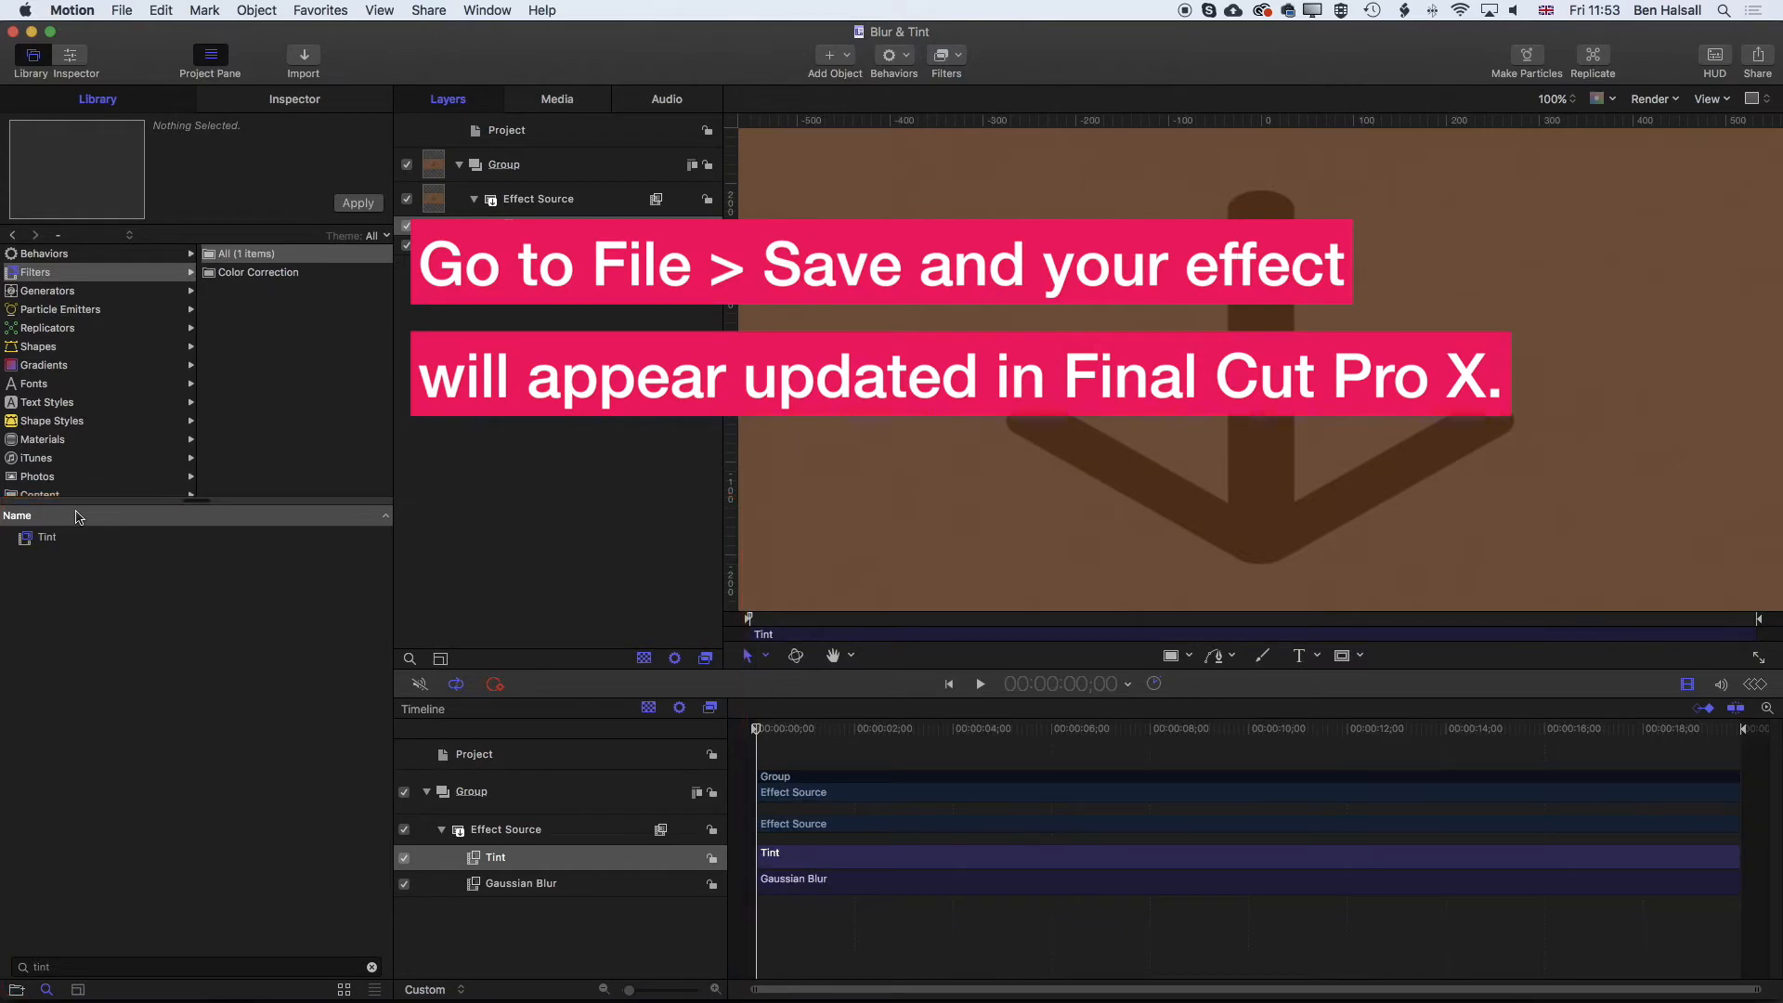
- Switch to Final Cut Pro and preview the Blur & Tint effect on the surfboard clip
{"action": "key", "text": "super+Tab"}
{"action": "left_click", "coordinate": [521, 628]}
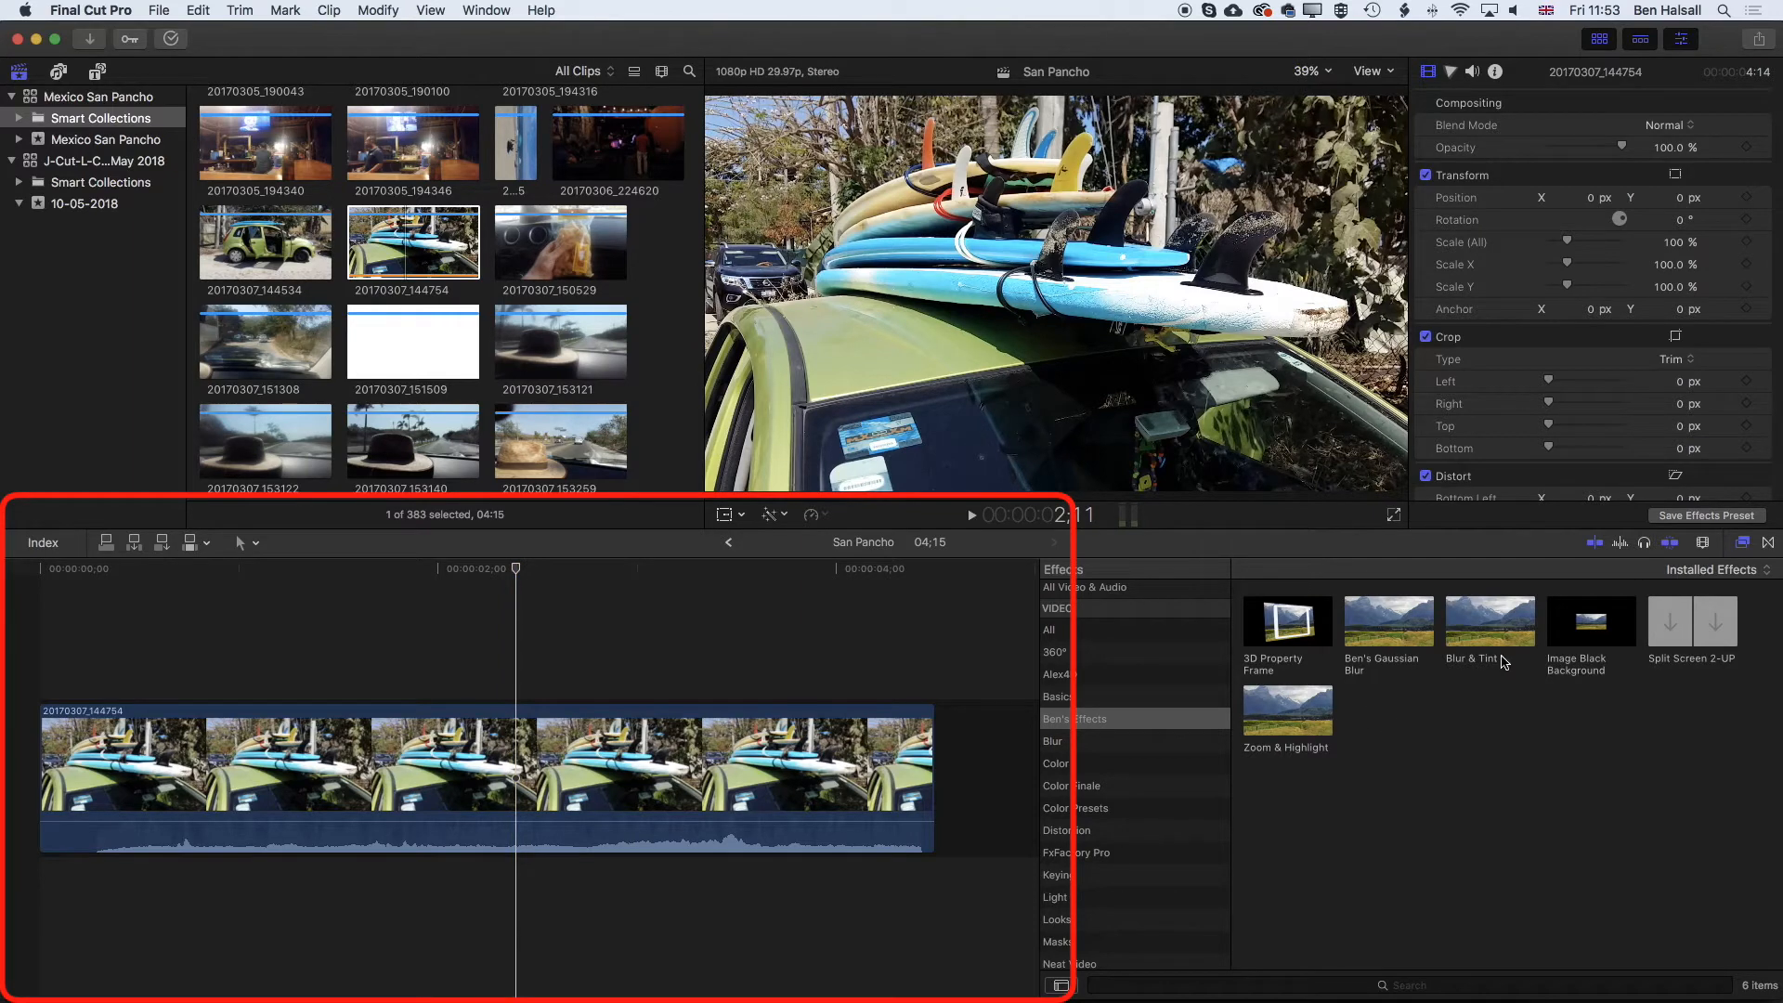
{"action": "mouse_move", "coordinate": [1487, 629]}
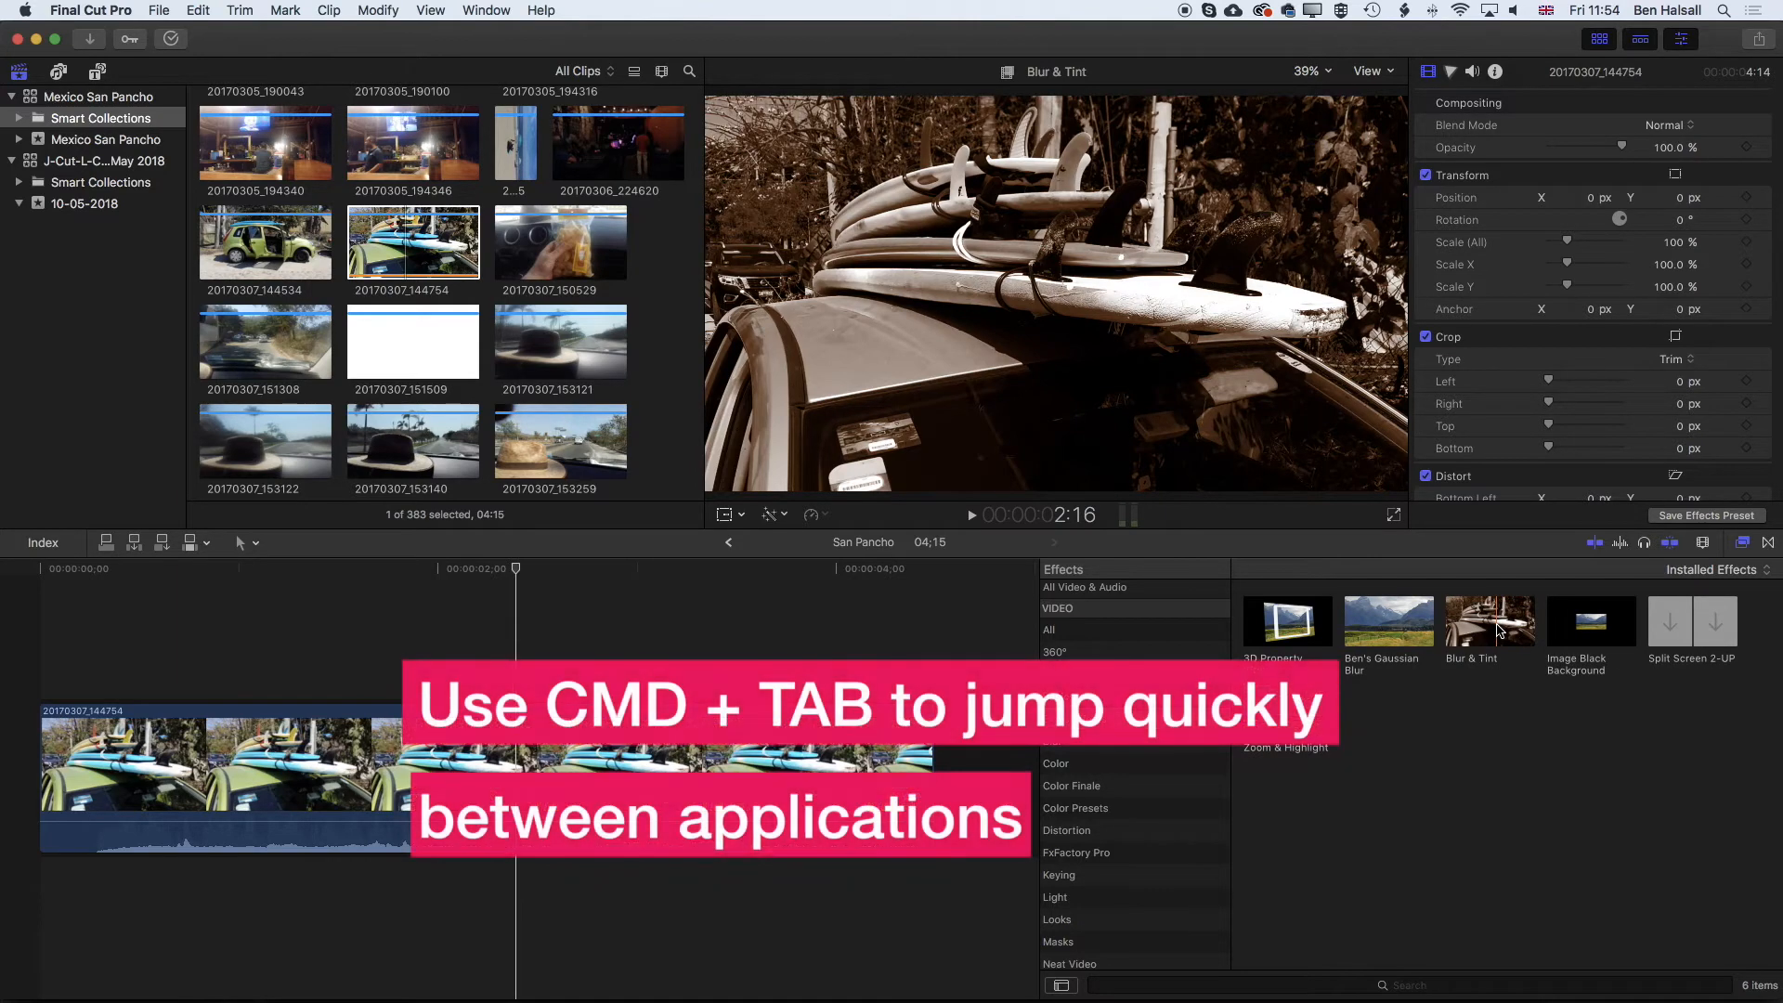
- Switch back to Motion and add a new rig to the Blur & Tint project
{"action": "key", "text": "super+Tab"}
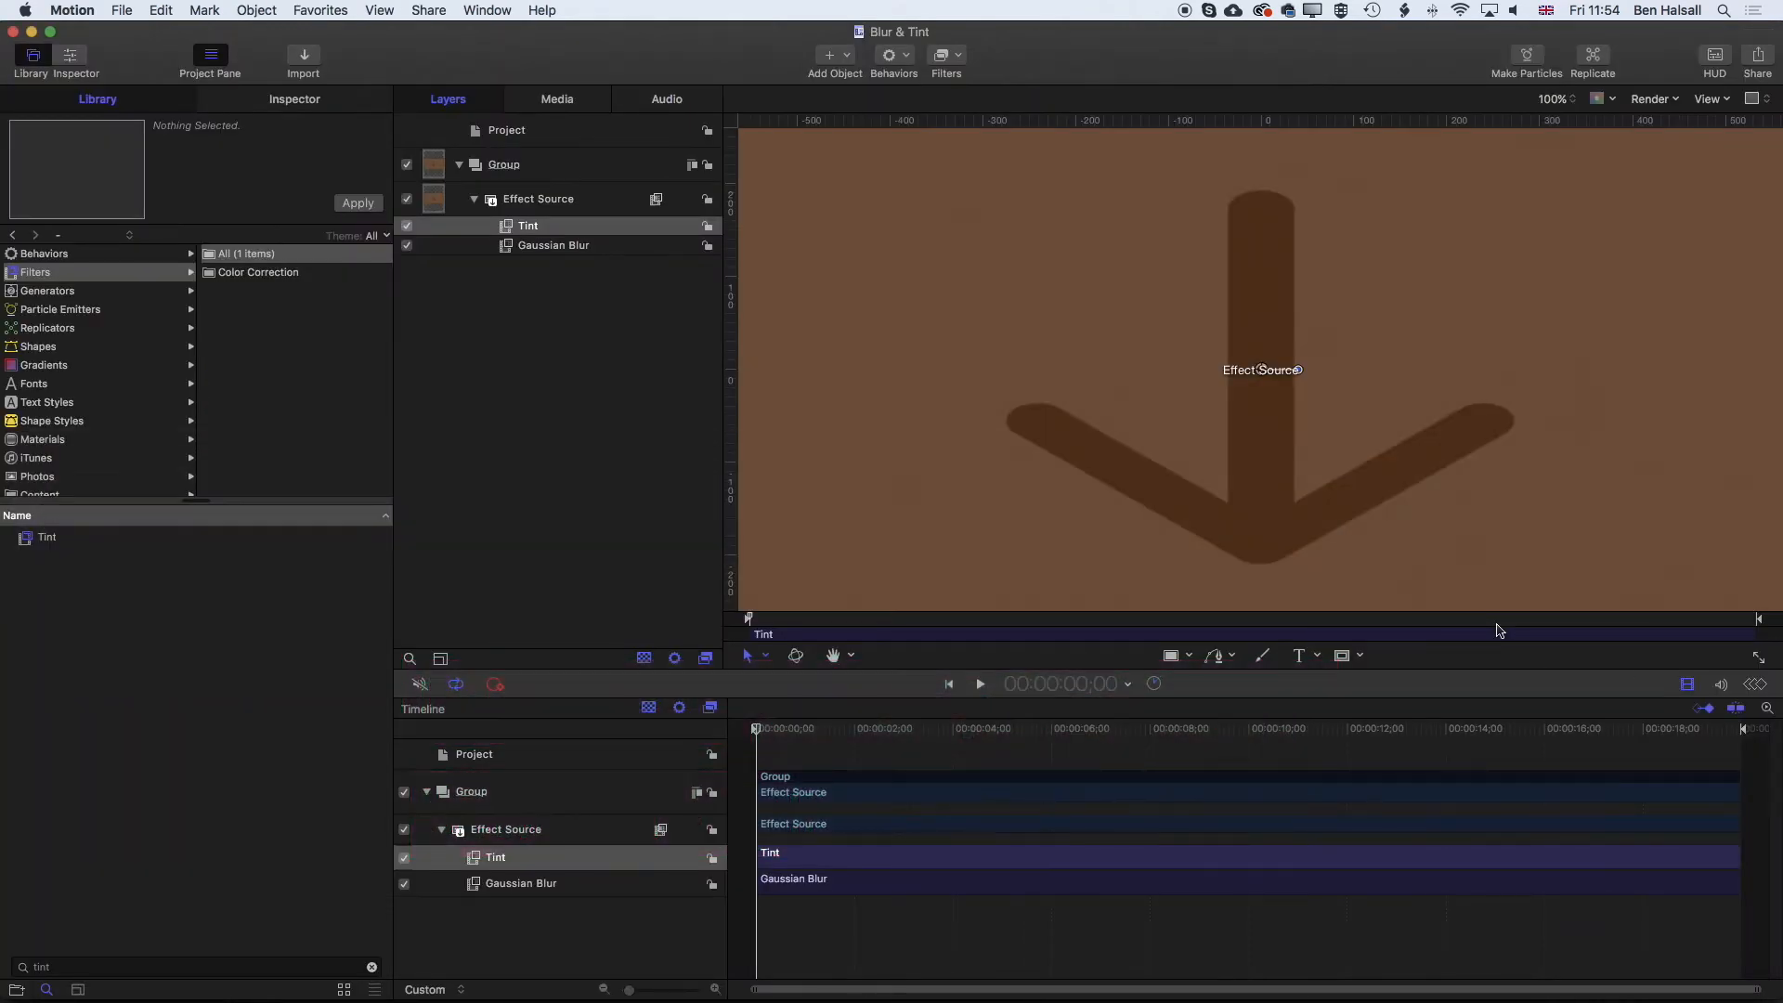
{"action": "left_click", "coordinate": [493, 887]}
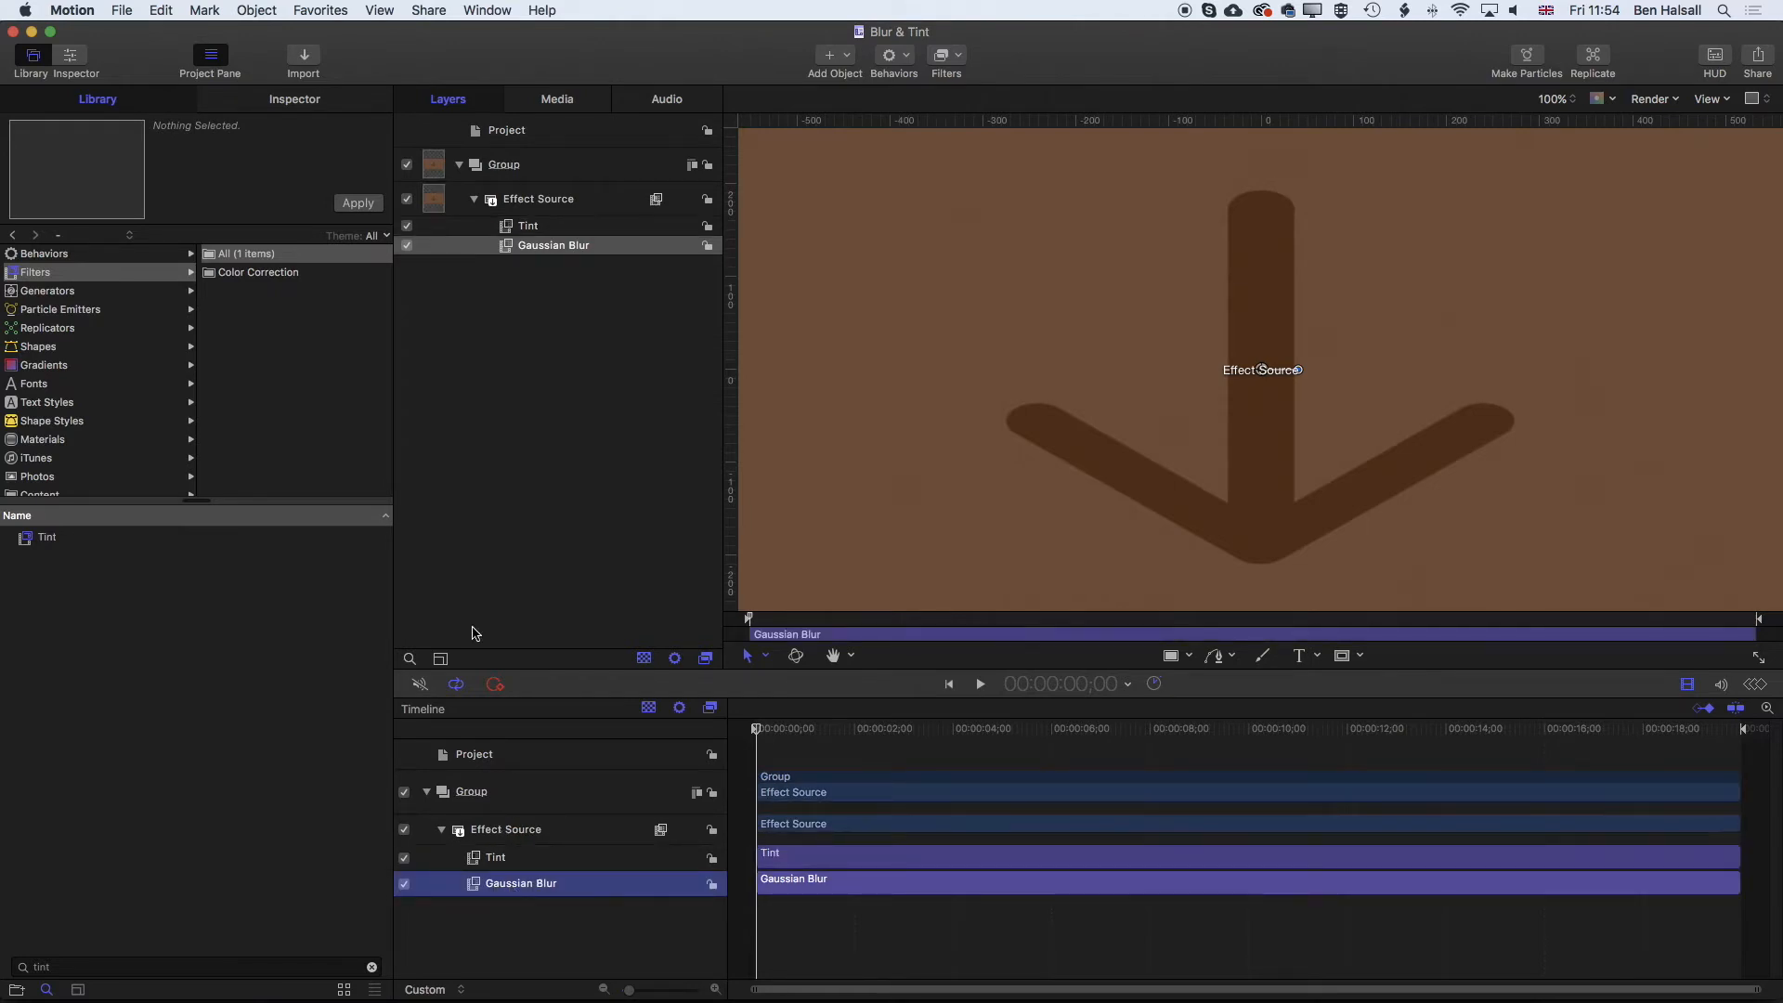
{"action": "left_click", "coordinate": [259, 10]}
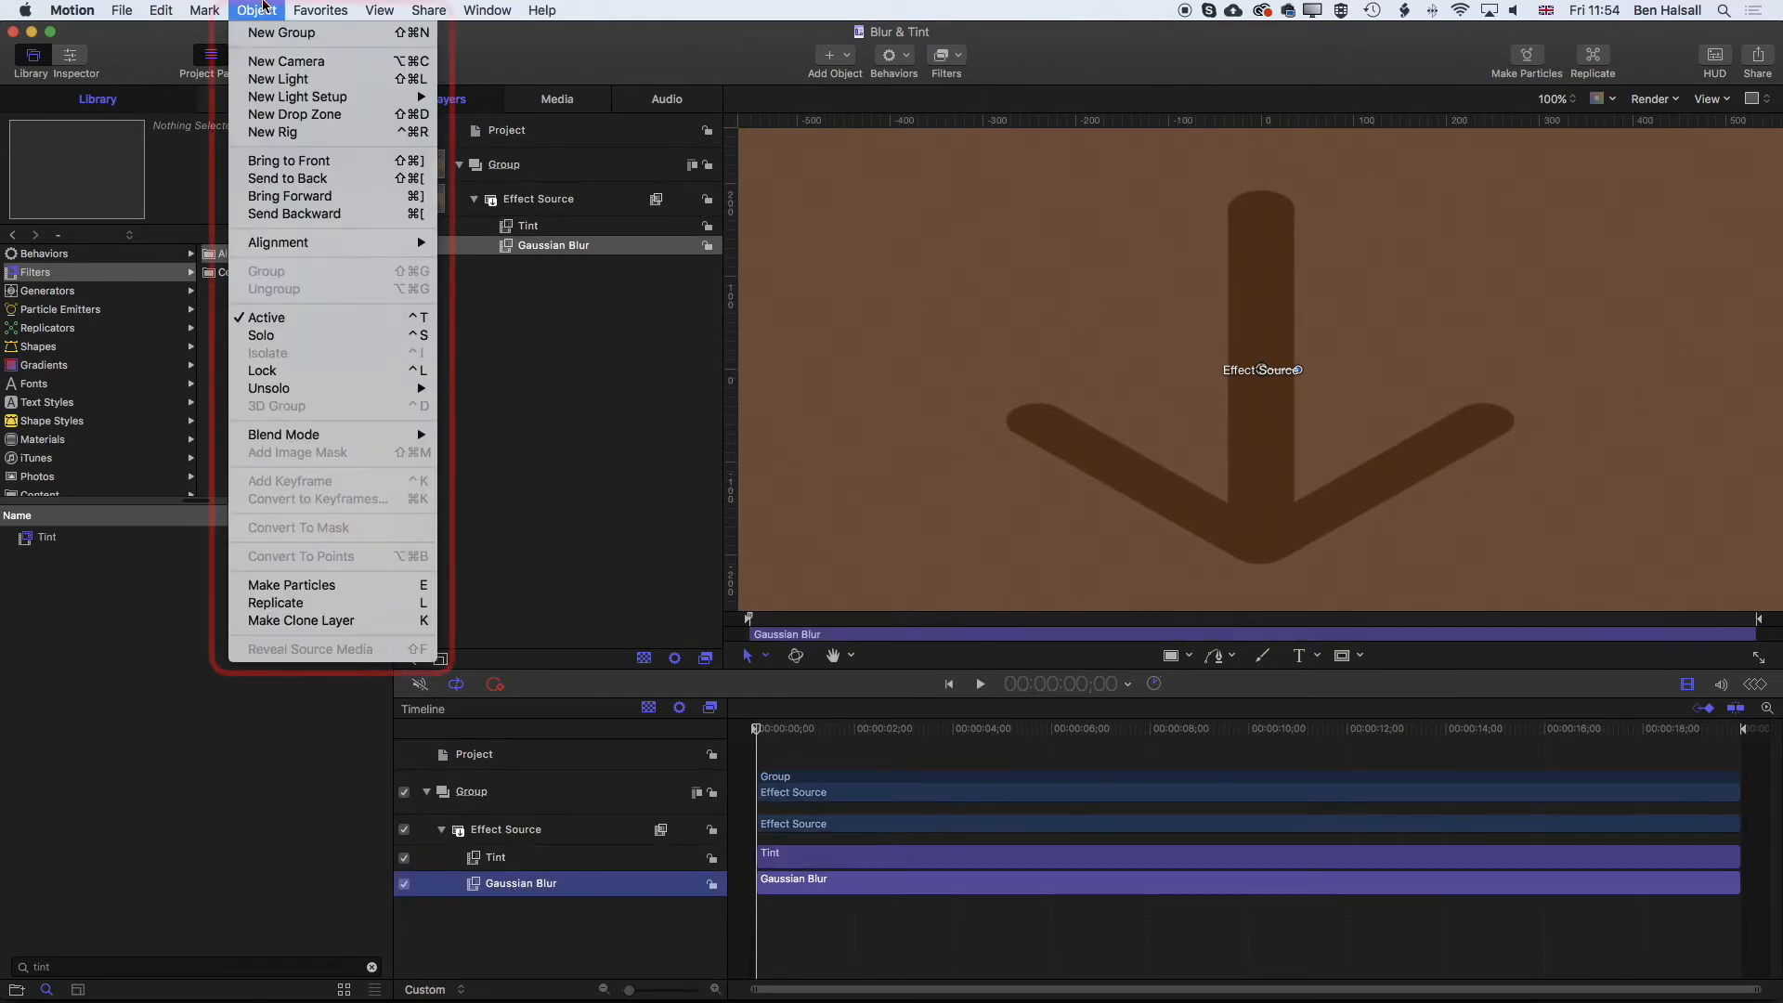
{"action": "left_click", "coordinate": [271, 132]}
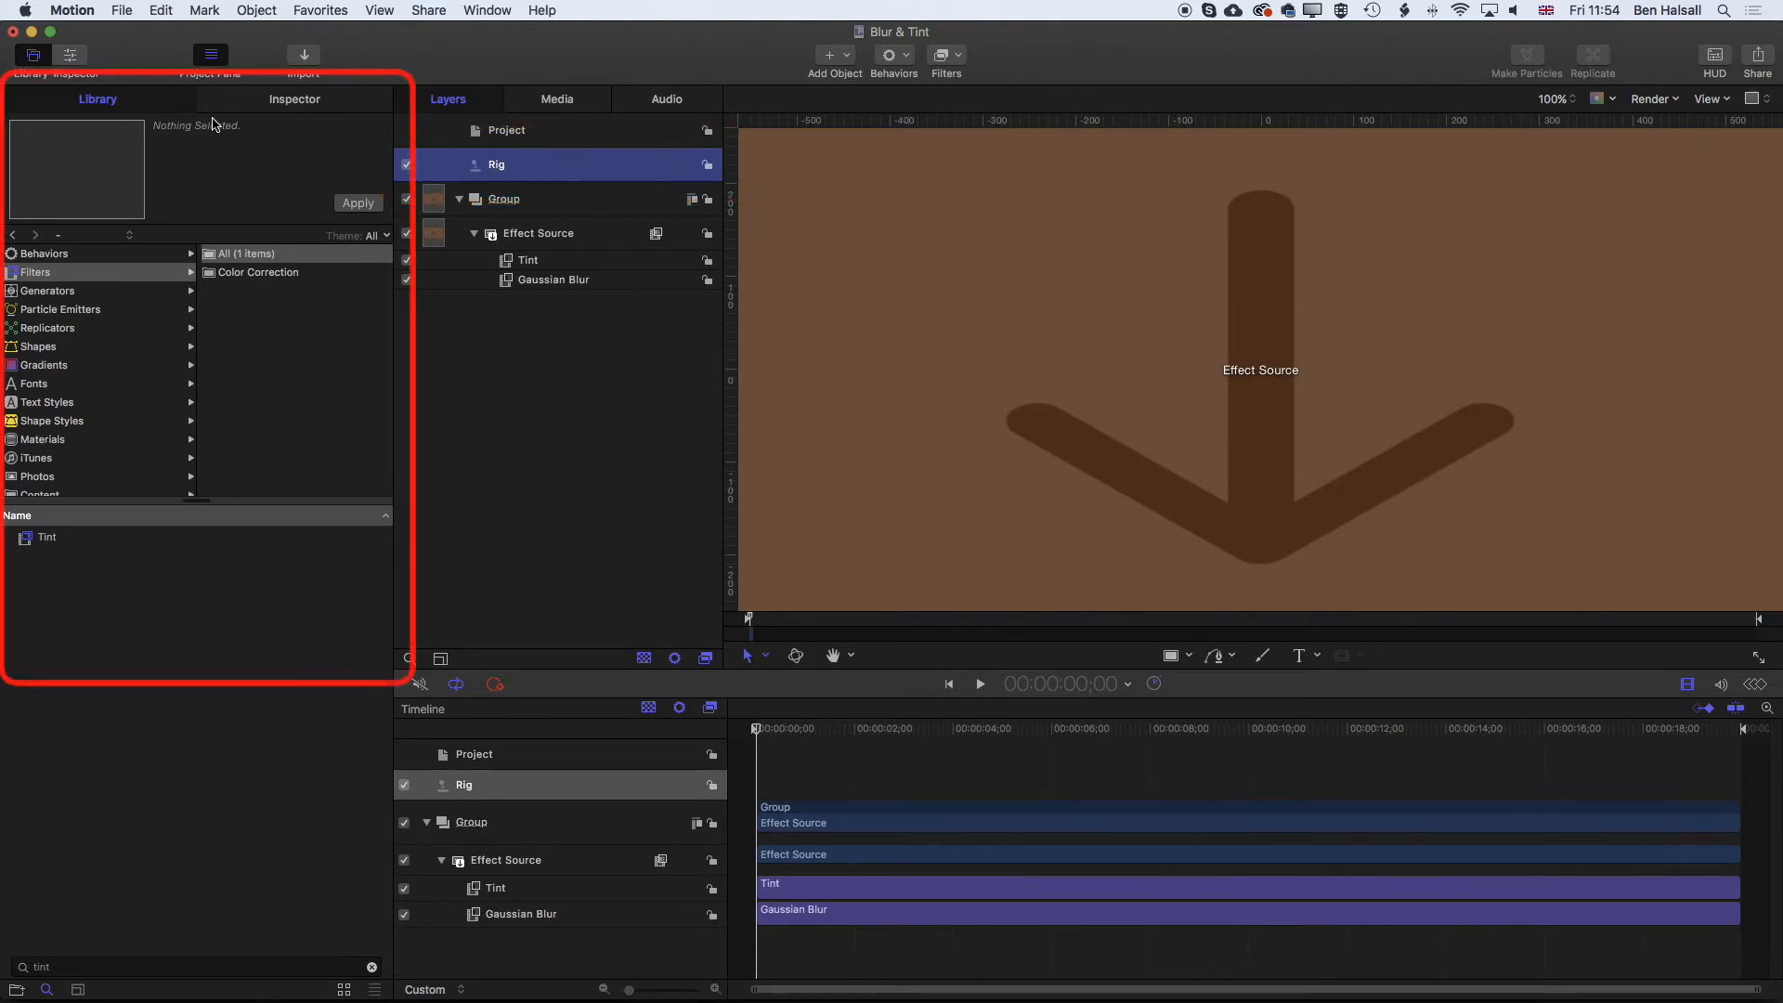
- Add a slider control to the rig and start its rig edit mode
{"action": "left_click", "coordinate": [281, 102]}
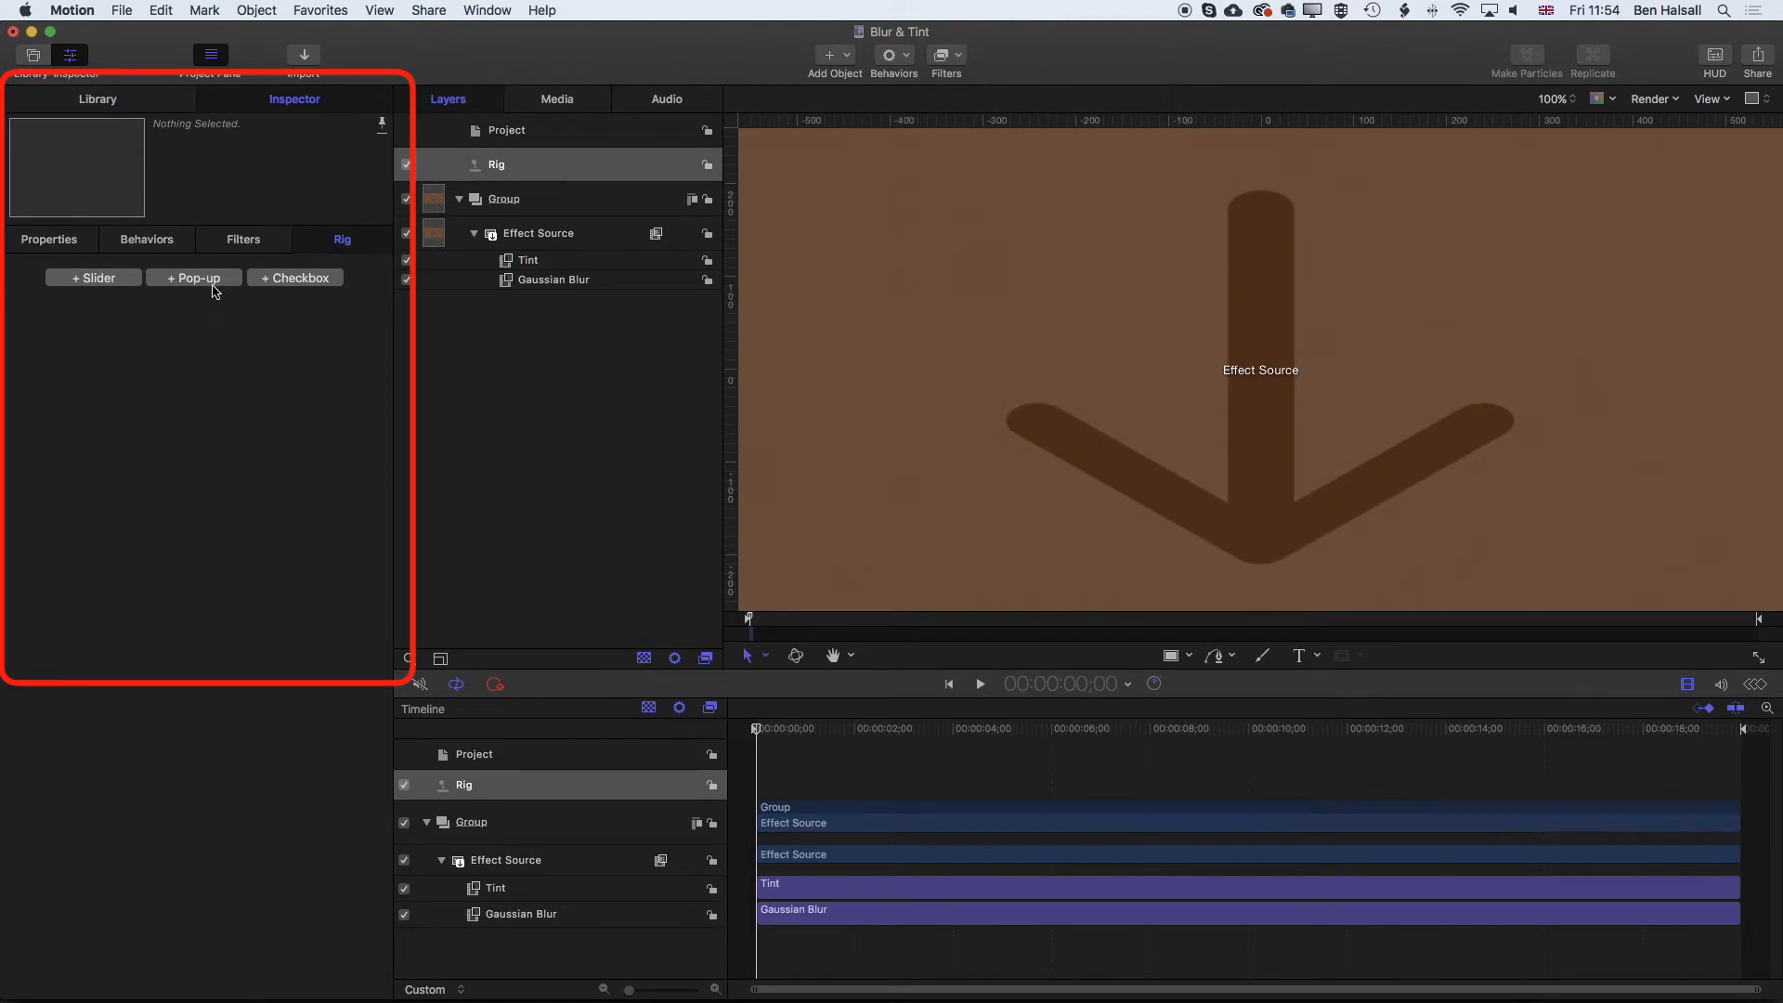
{"action": "left_click", "coordinate": [97, 277]}
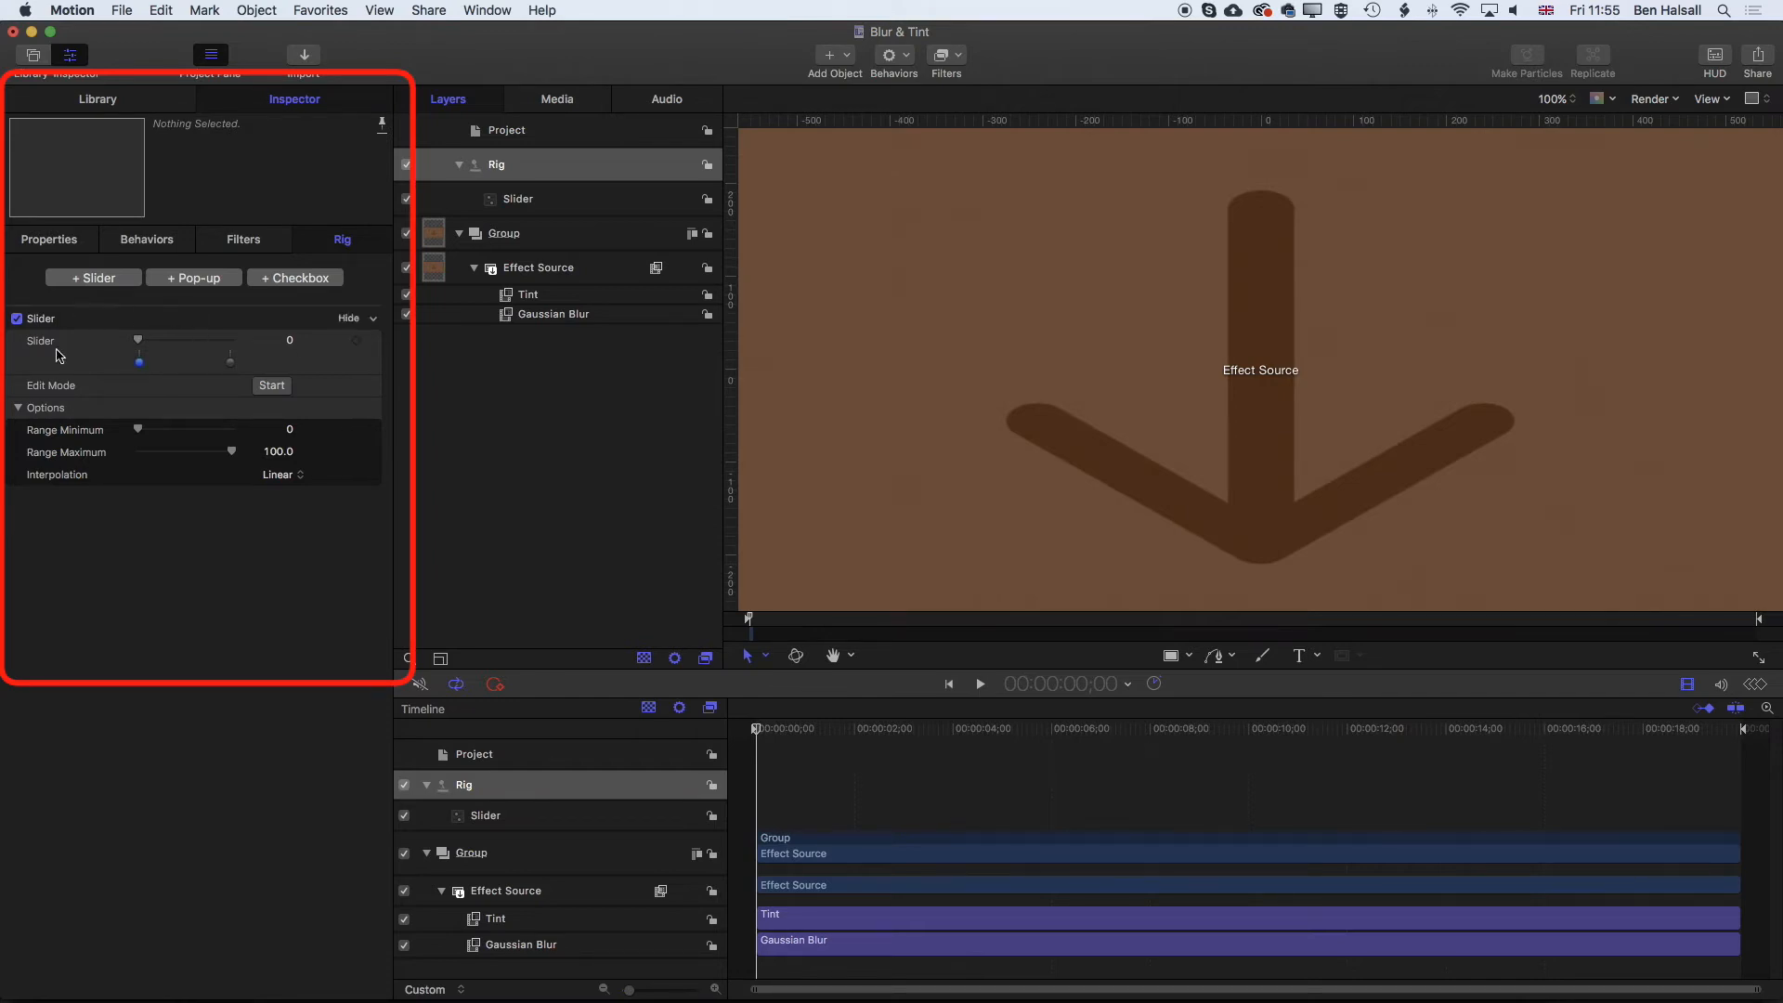
{"action": "left_click", "coordinate": [277, 388]}
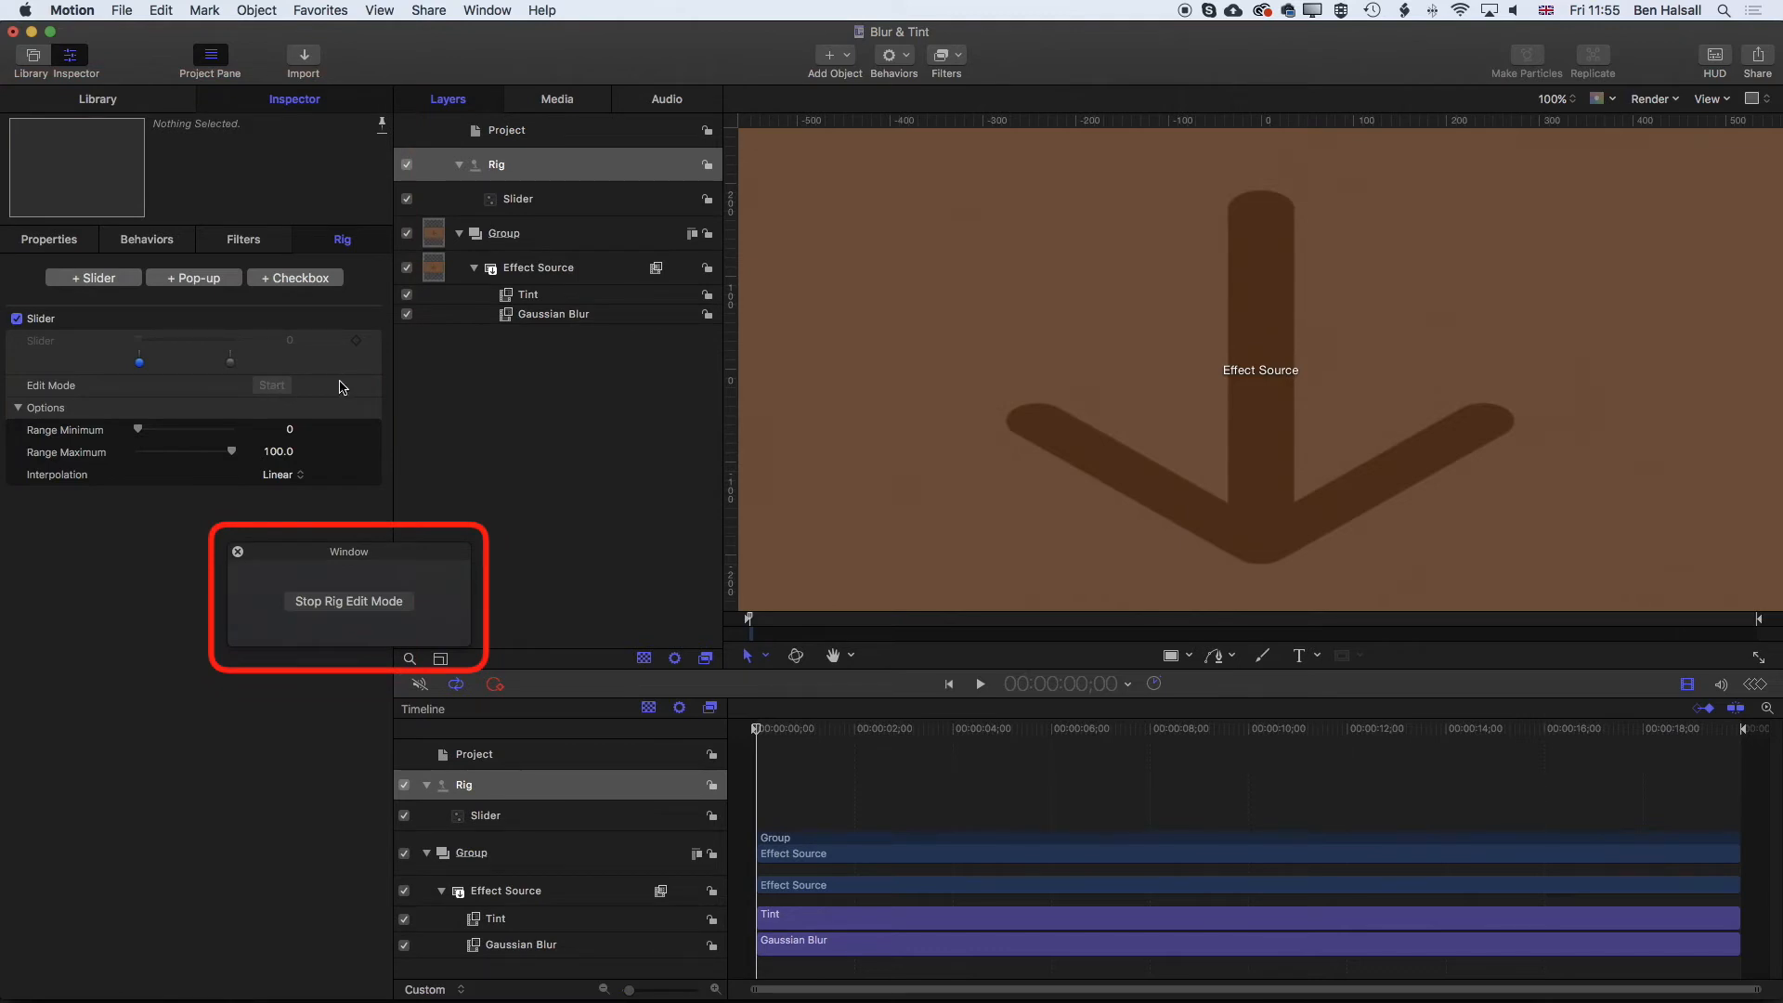
- Set the Gaussian Blur amount to 0 in the slider's rig edit mode and stop rig editing with the slider selected
{"action": "left_click", "coordinate": [537, 320]}
{"action": "left_click", "coordinate": [537, 316]}
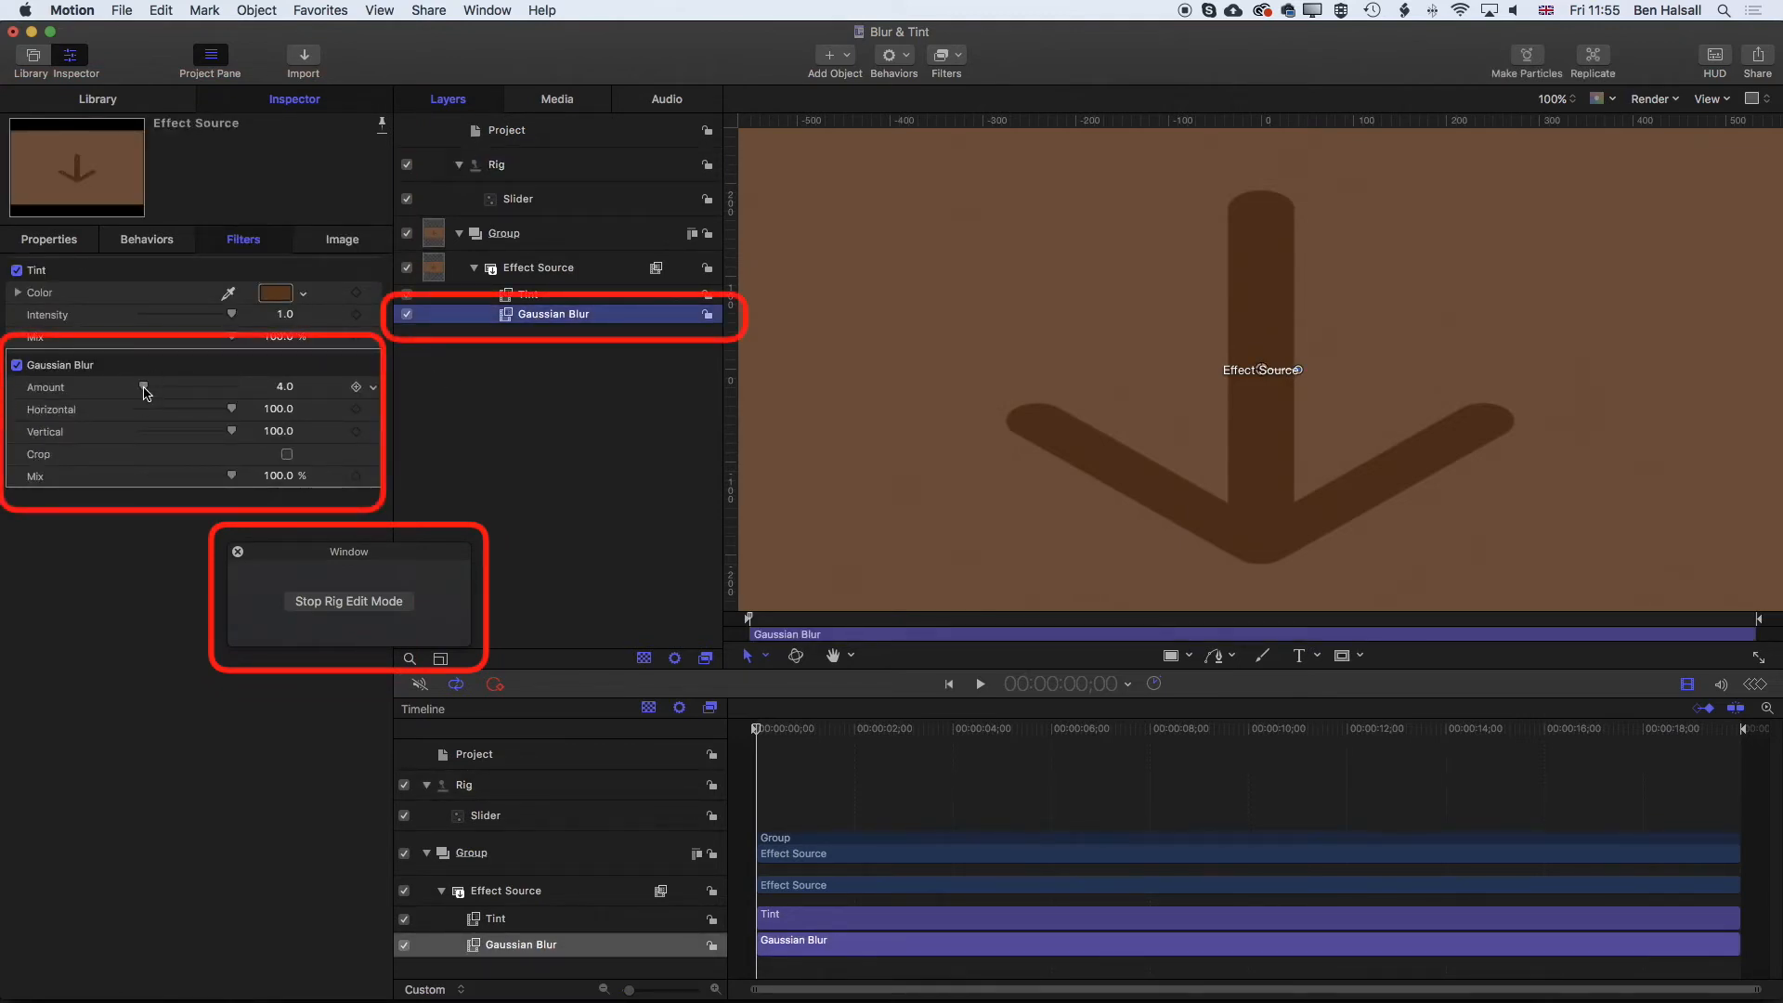
{"action": "left_click_drag", "start_coordinate": [144, 387], "coordinate": [113, 394]}
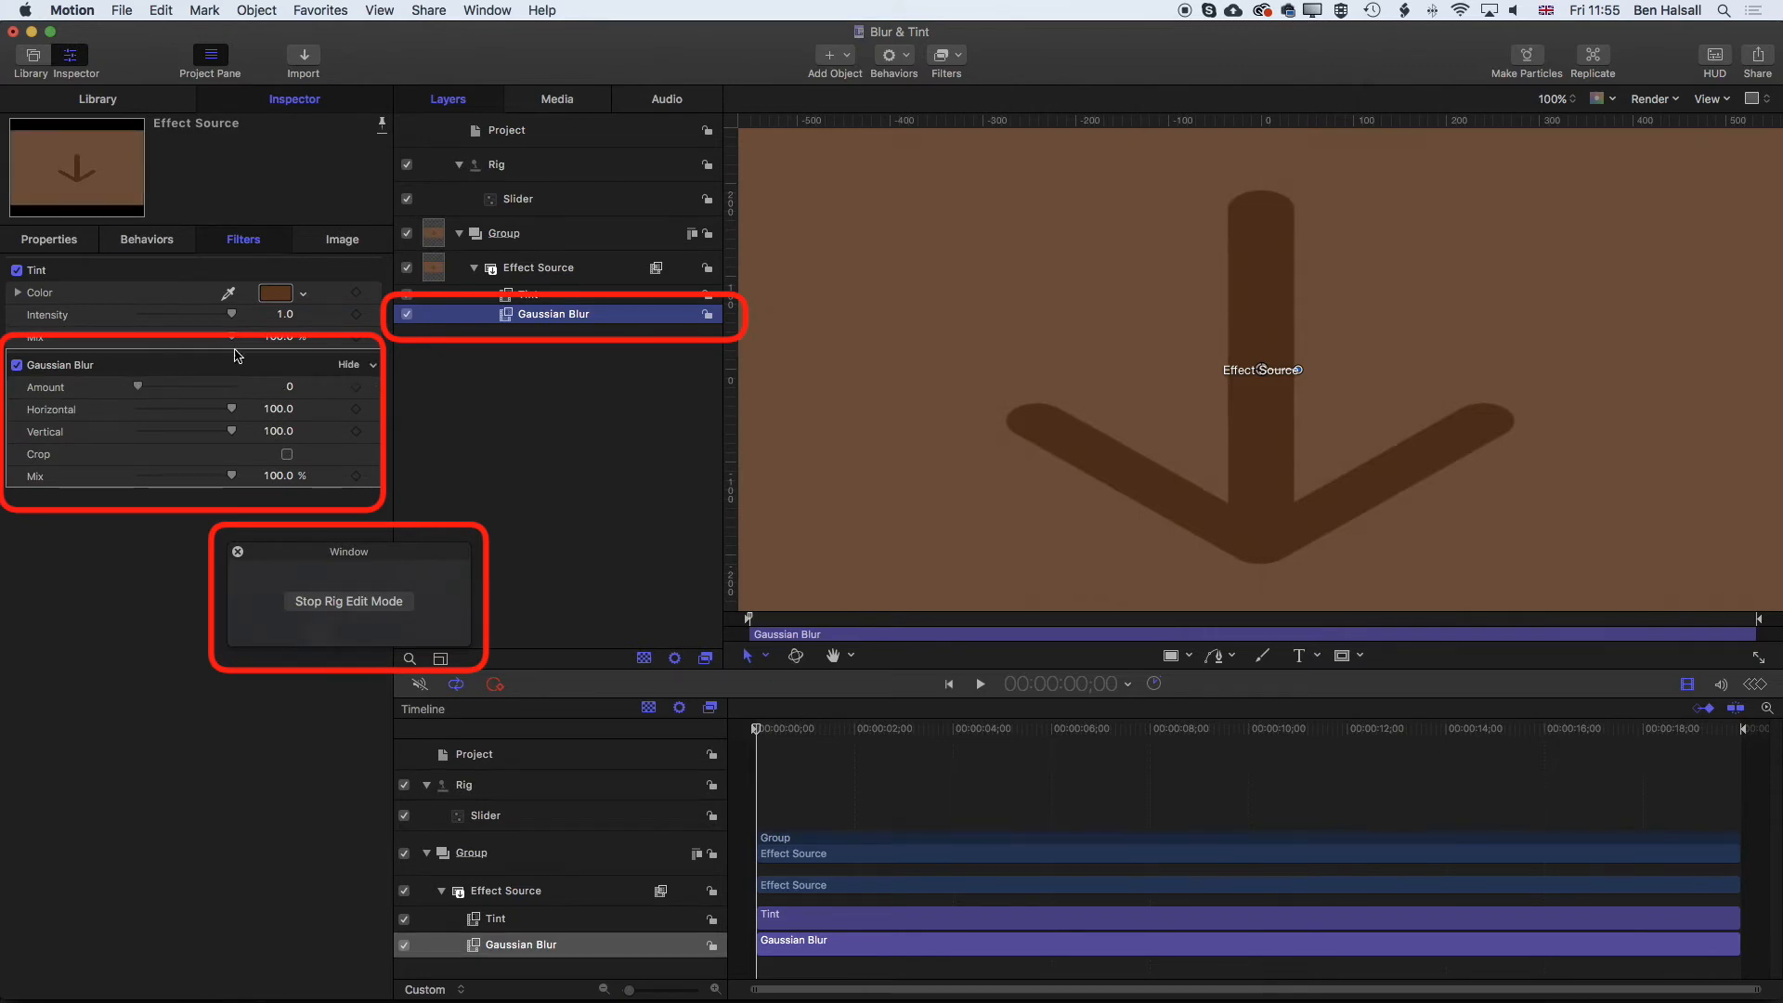
{"action": "left_click", "coordinate": [529, 201]}
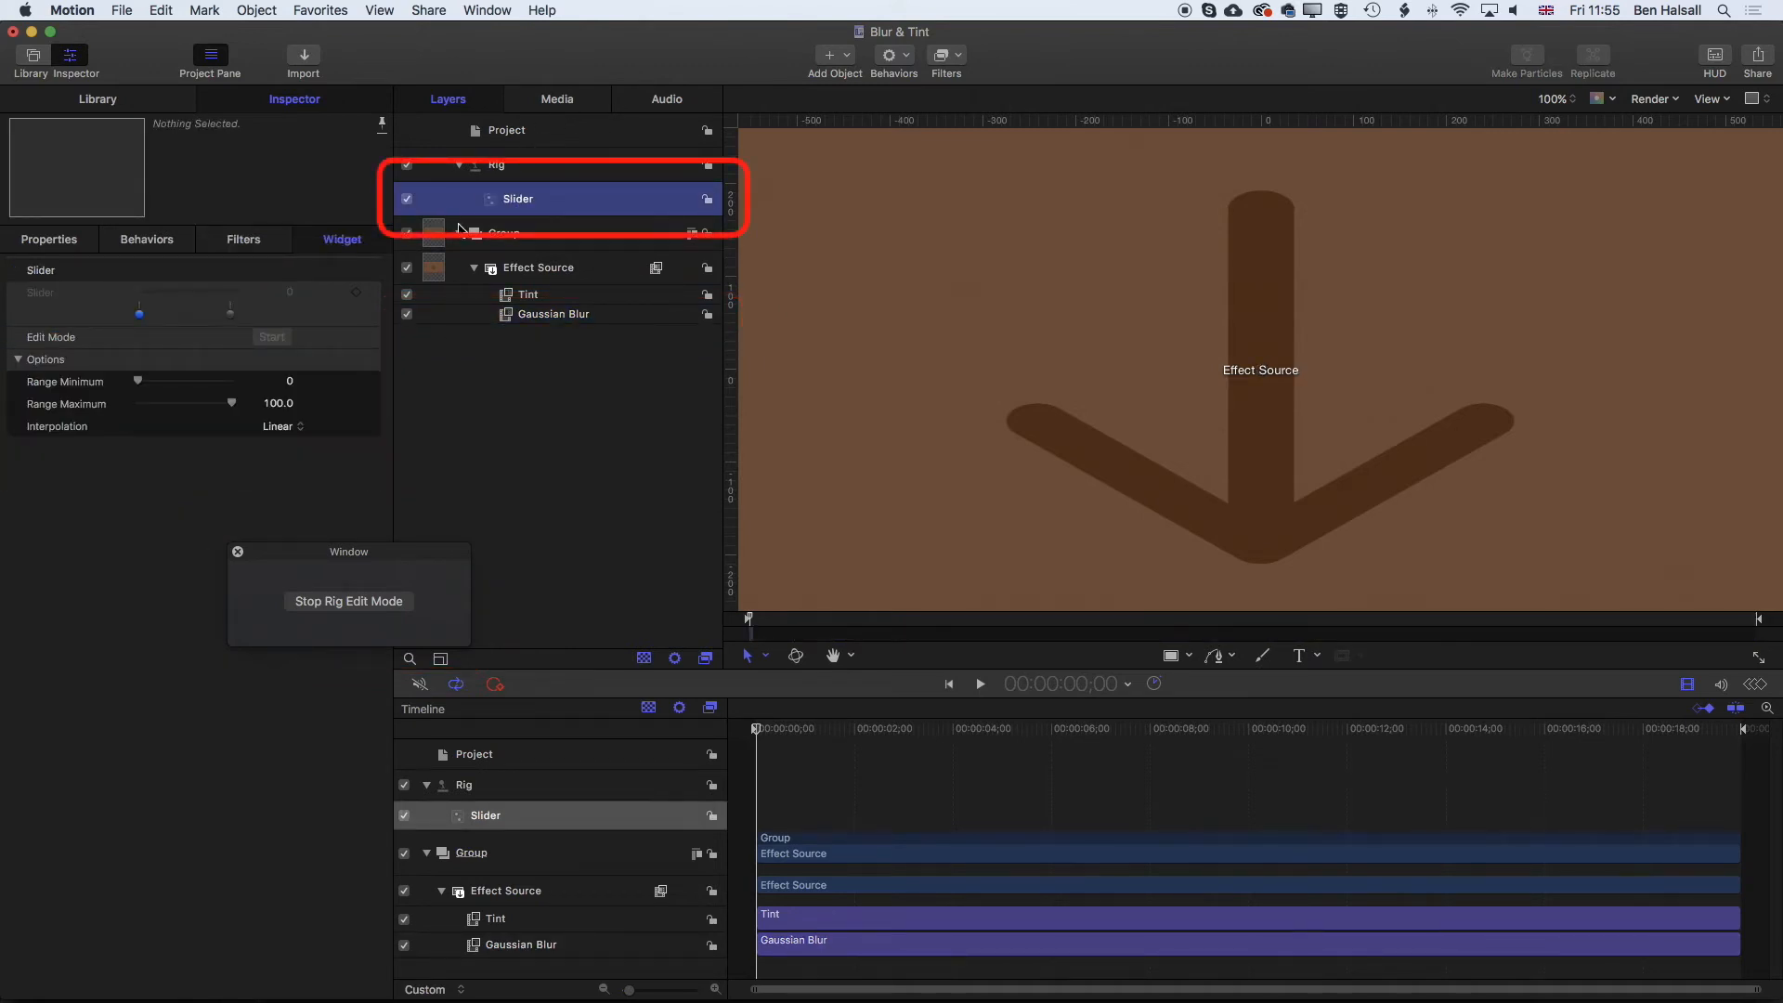
{"action": "left_click", "coordinate": [354, 602]}
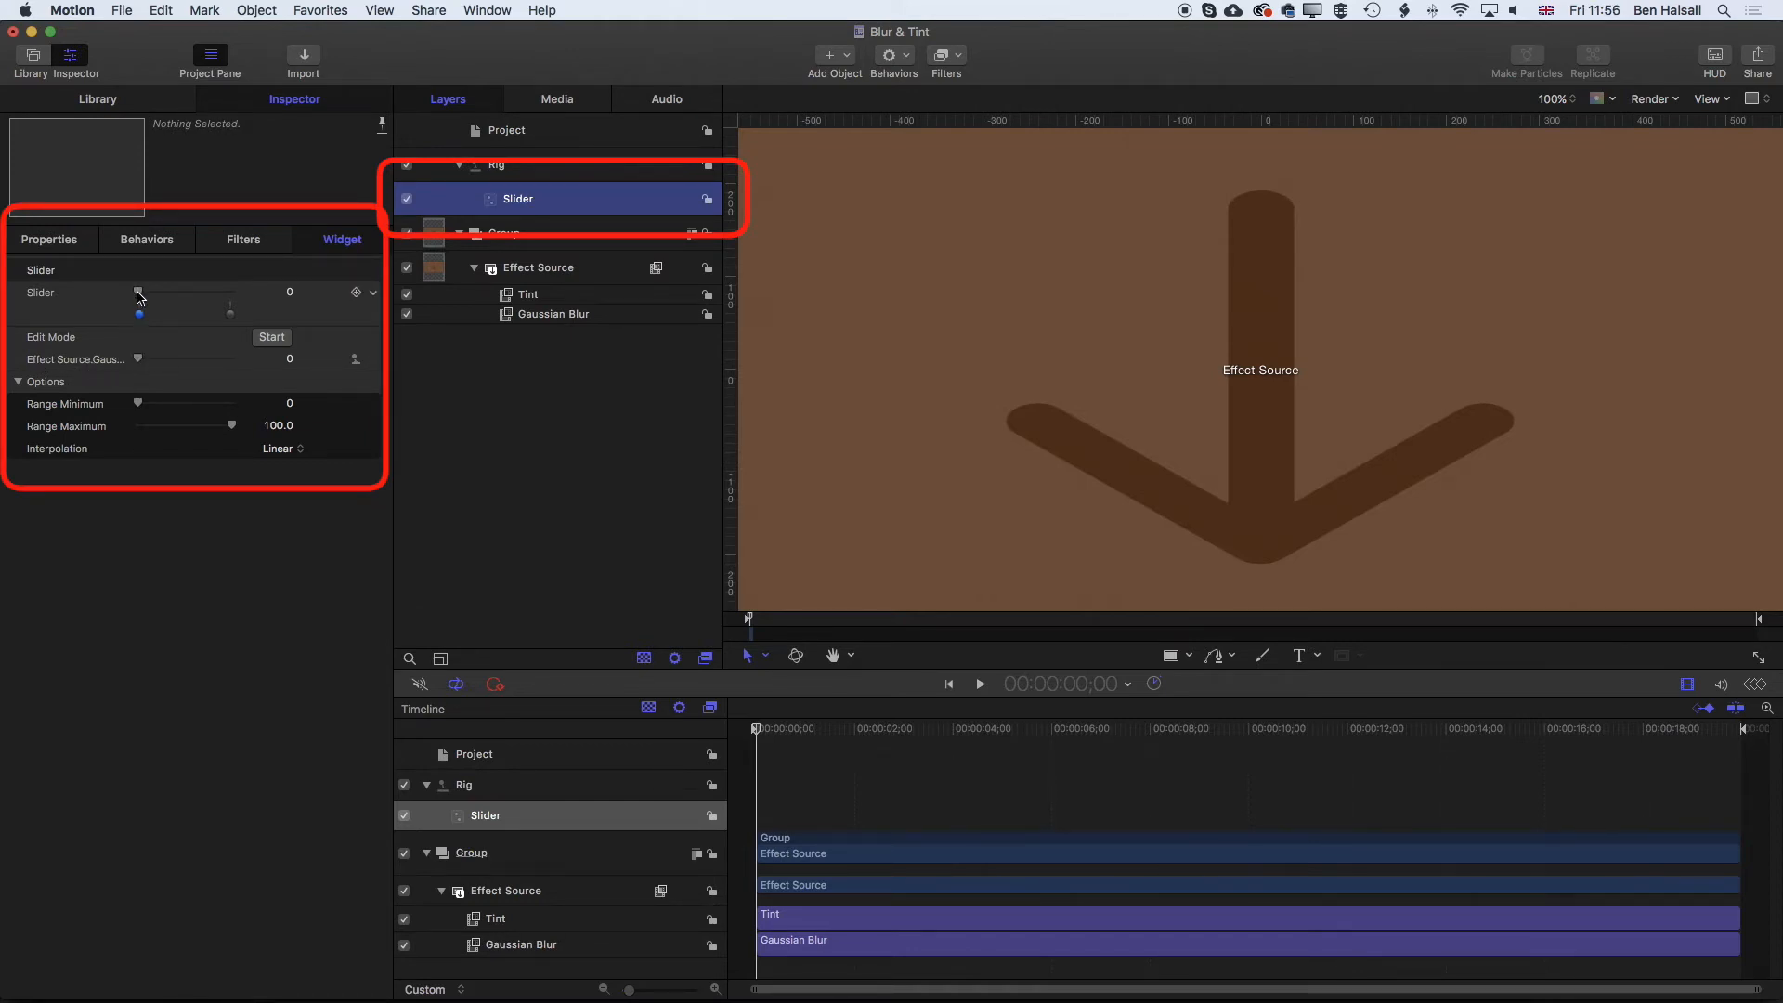
- Set the Gaussian Blur amount to 100 at the rig slider's maximum snapshot and try the slider through its range
{"action": "mouse_move", "coordinate": [138, 295]}
{"action": "left_mouse_down"}
{"action": "mouse_move", "coordinate": [212, 298]}
{"action": "mouse_move", "coordinate": [119, 298]}
{"action": "left_mouse_up"}
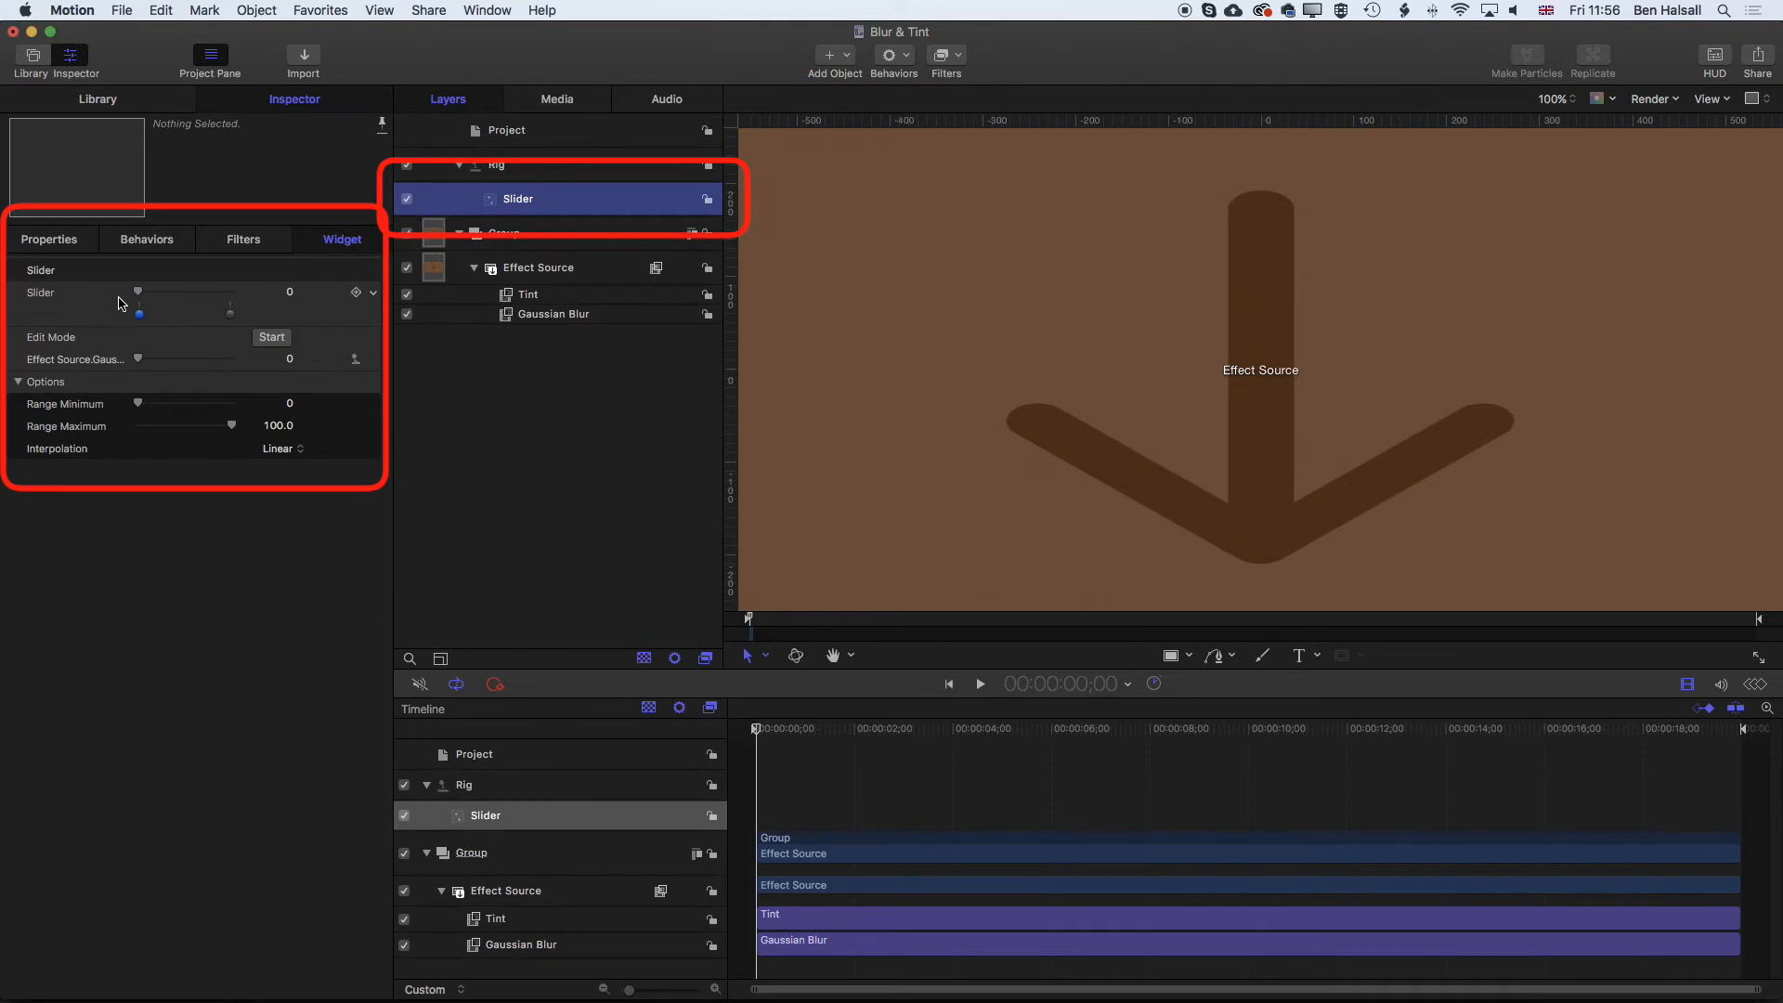
{"action": "left_click", "coordinate": [231, 315]}
{"action": "left_click_drag", "start_coordinate": [146, 362], "coordinate": [267, 366]}
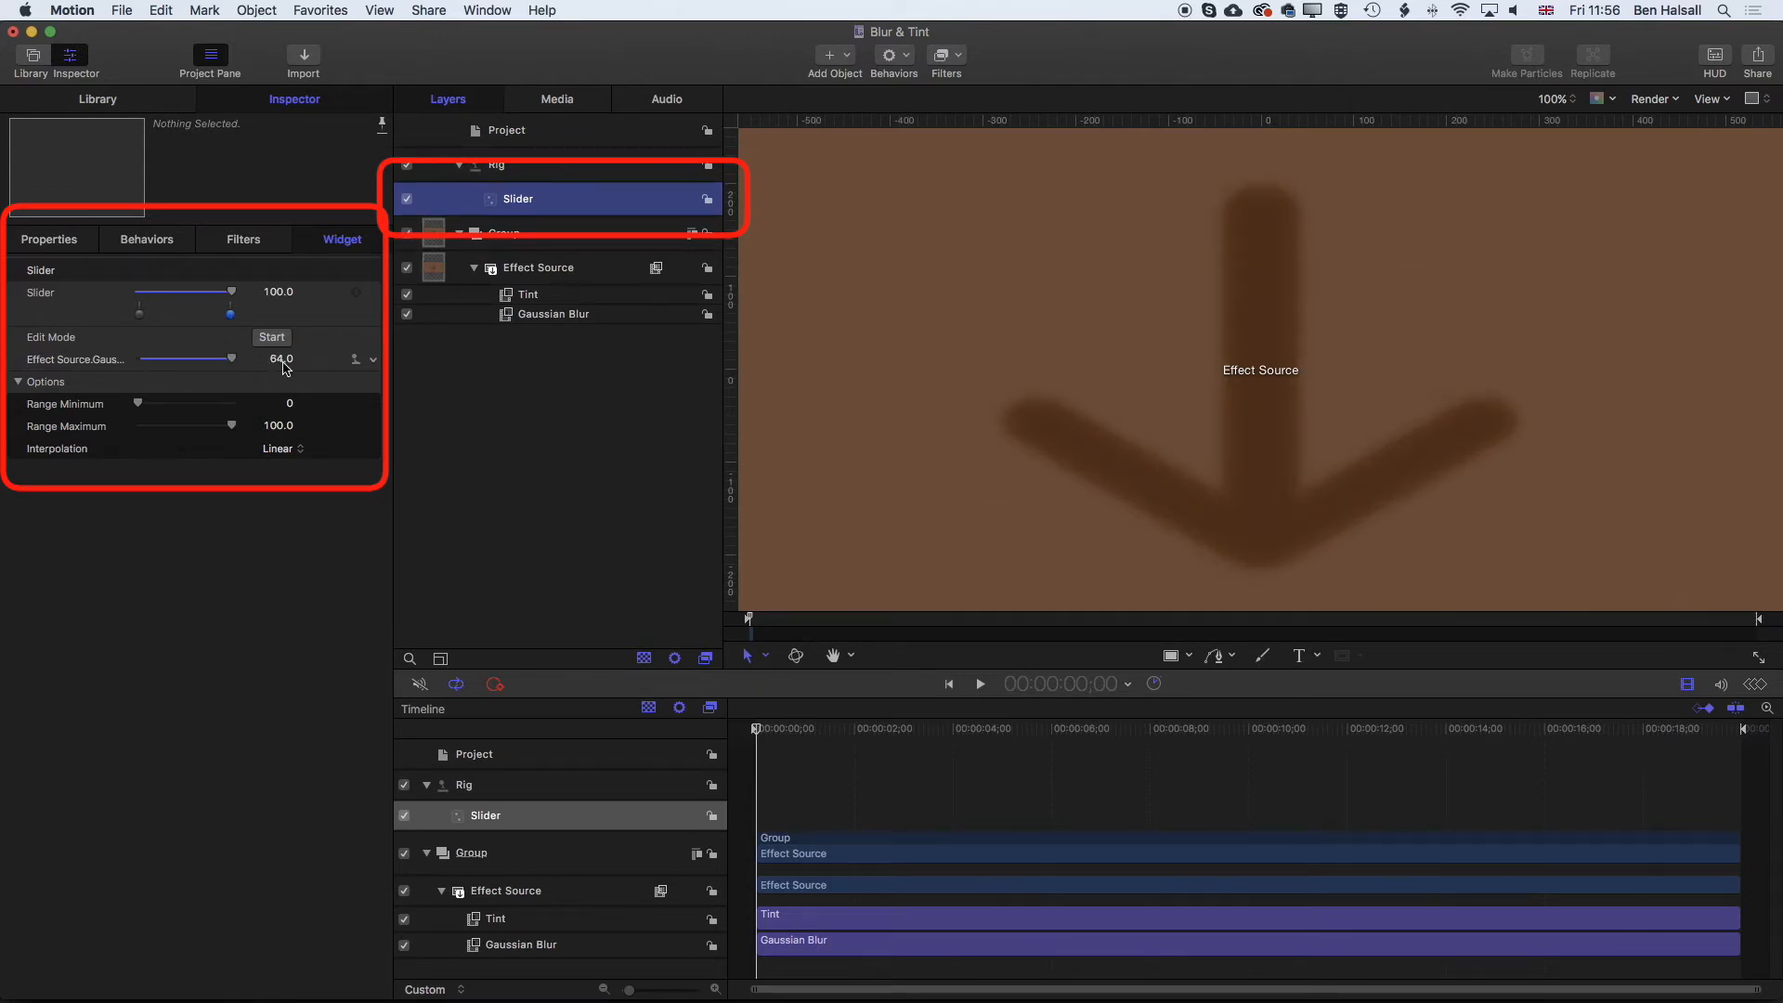
{"action": "left_click", "coordinate": [283, 362]}
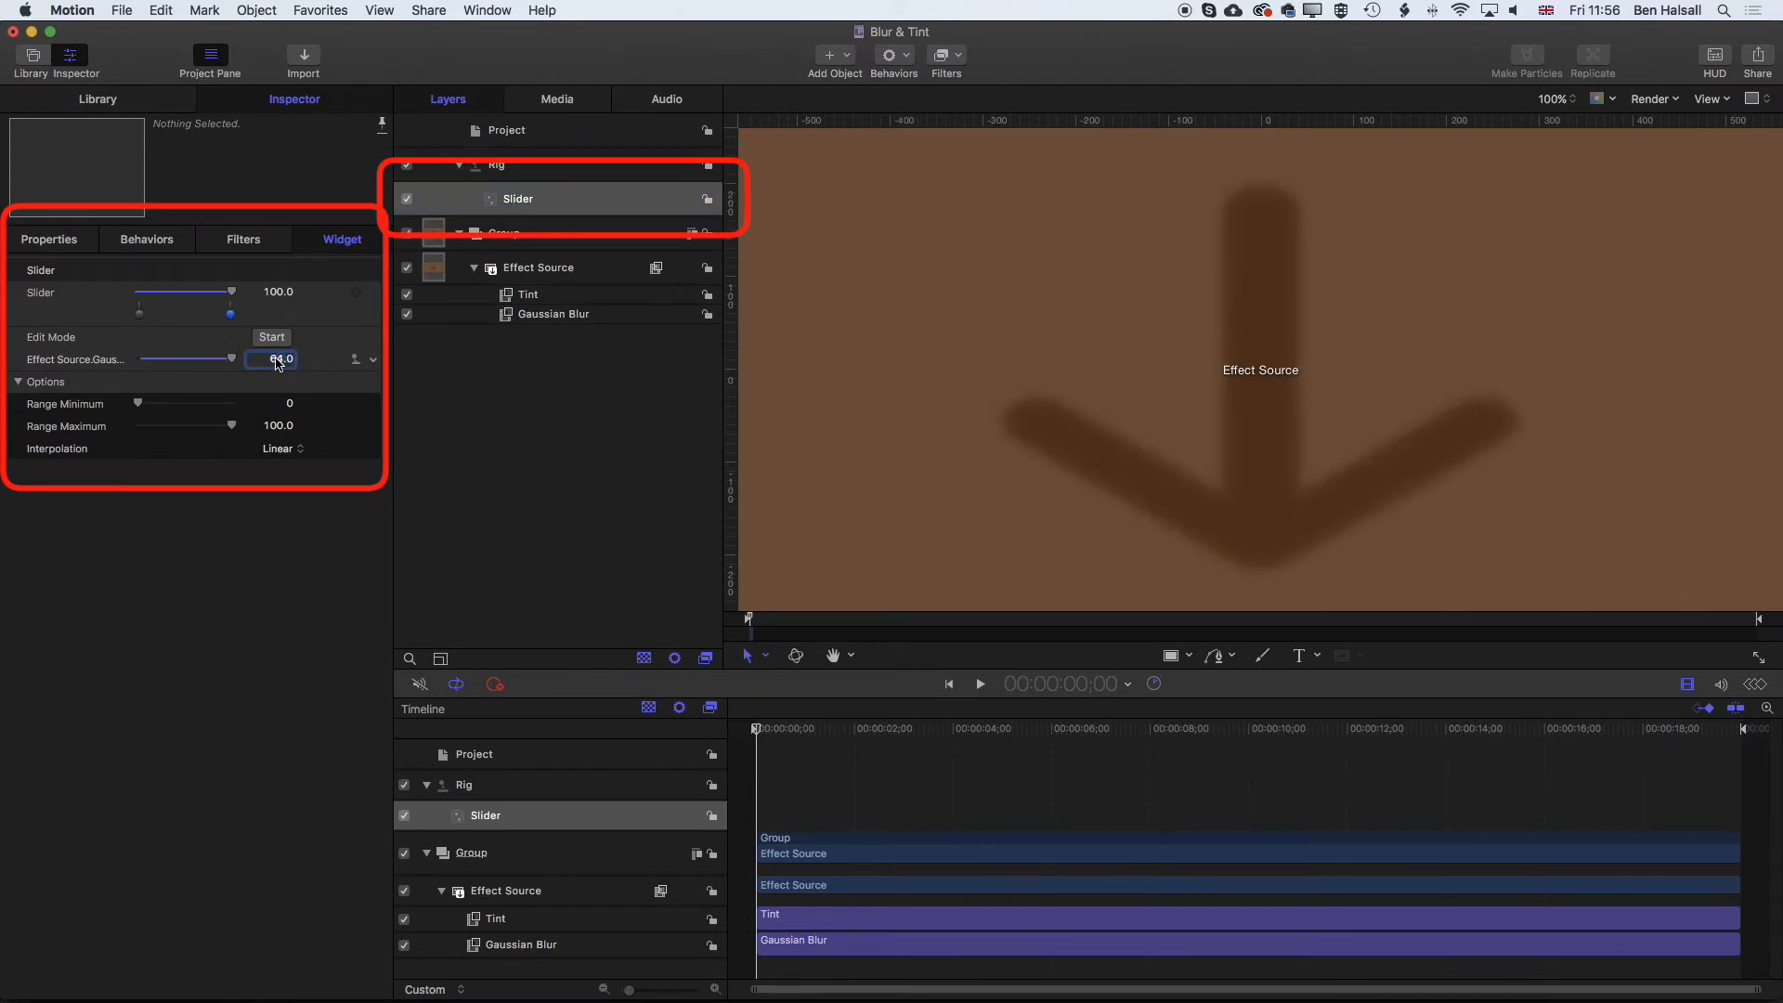
{"action": "type", "text": "100"}
{"action": "key", "text": "Tab"}
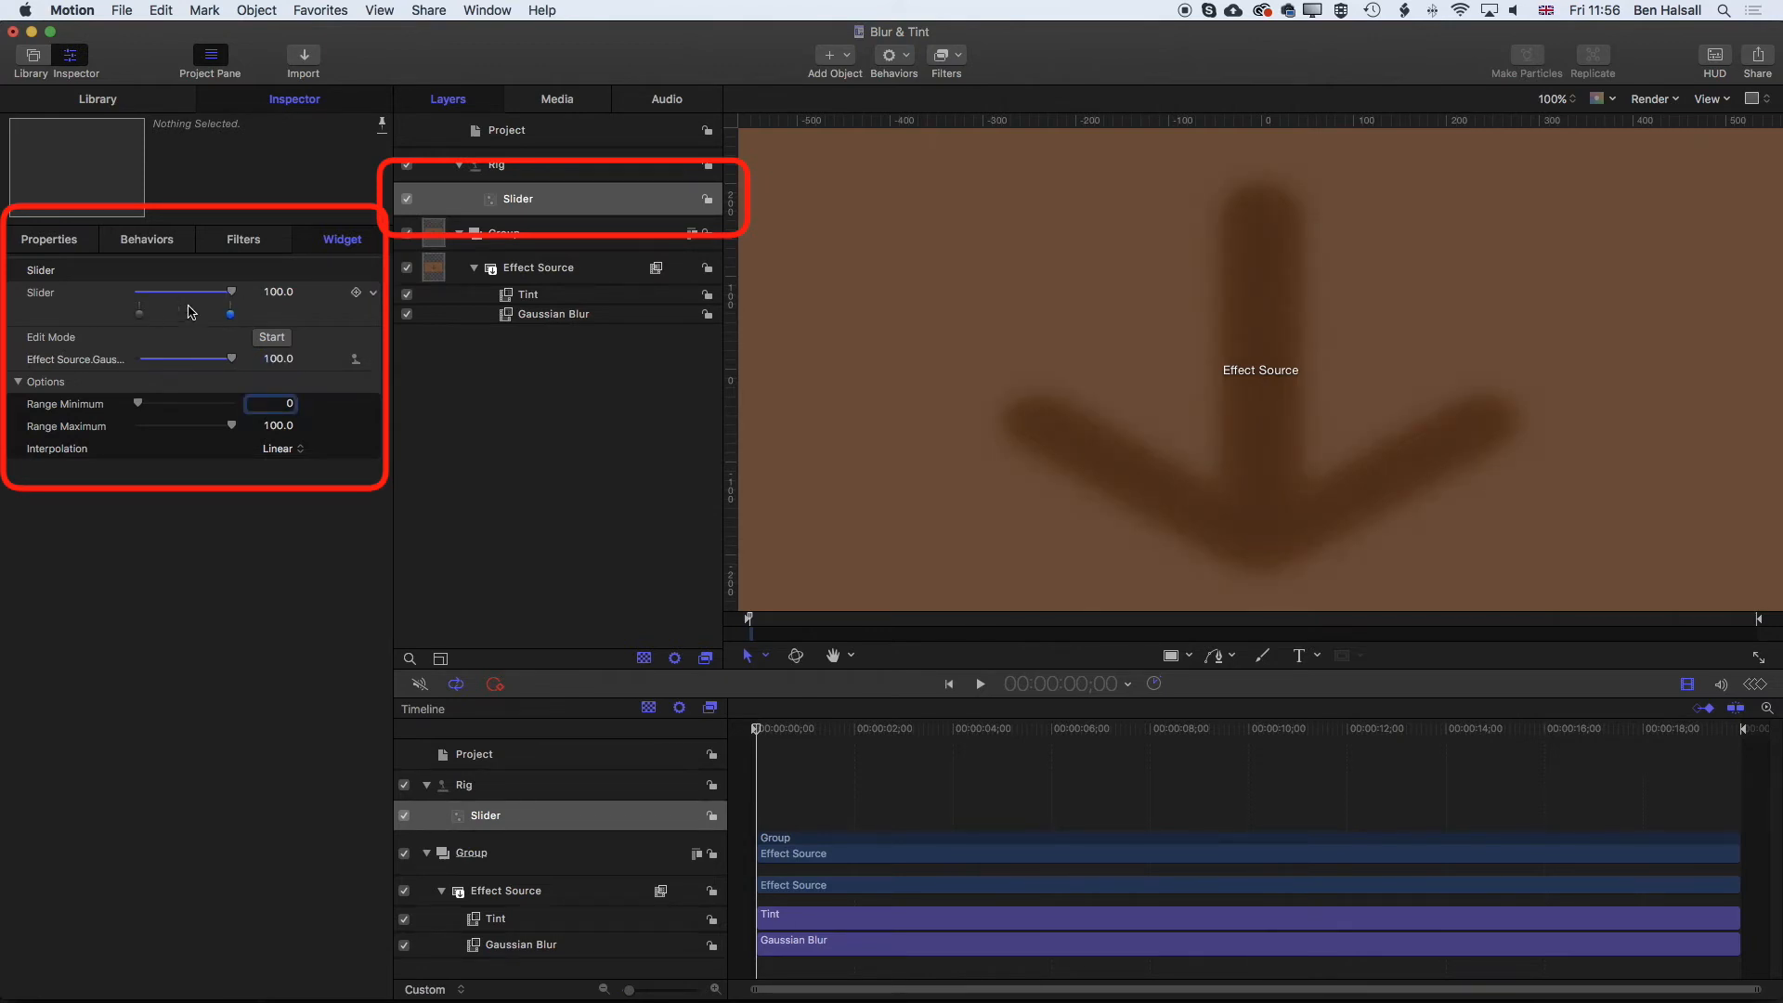
{"action": "mouse_move", "coordinate": [235, 298]}
{"action": "left_mouse_down"}
{"action": "mouse_move", "coordinate": [139, 320]}
{"action": "mouse_move", "coordinate": [234, 295]}
{"action": "mouse_move", "coordinate": [125, 299]}
{"action": "mouse_move", "coordinate": [266, 297]}
{"action": "left_mouse_up"}
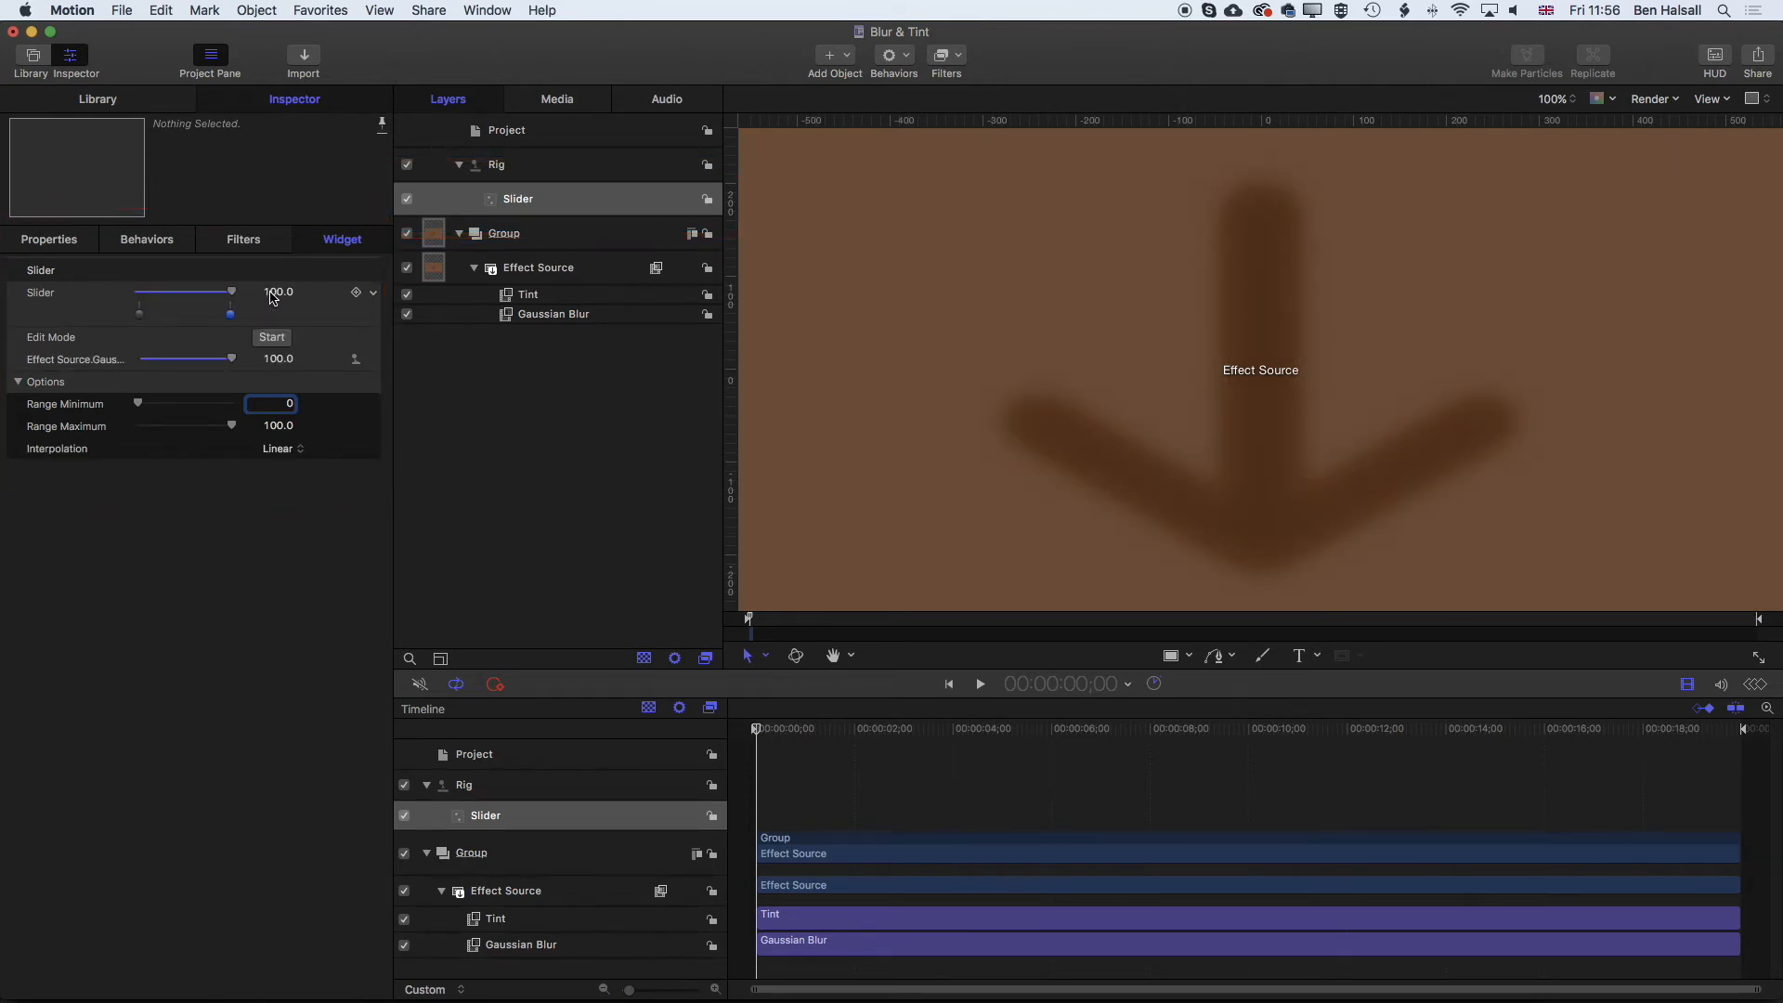
- Publish the rig's slider parameter and save the Blur & Tint project
{"action": "left_click", "coordinate": [373, 293]}
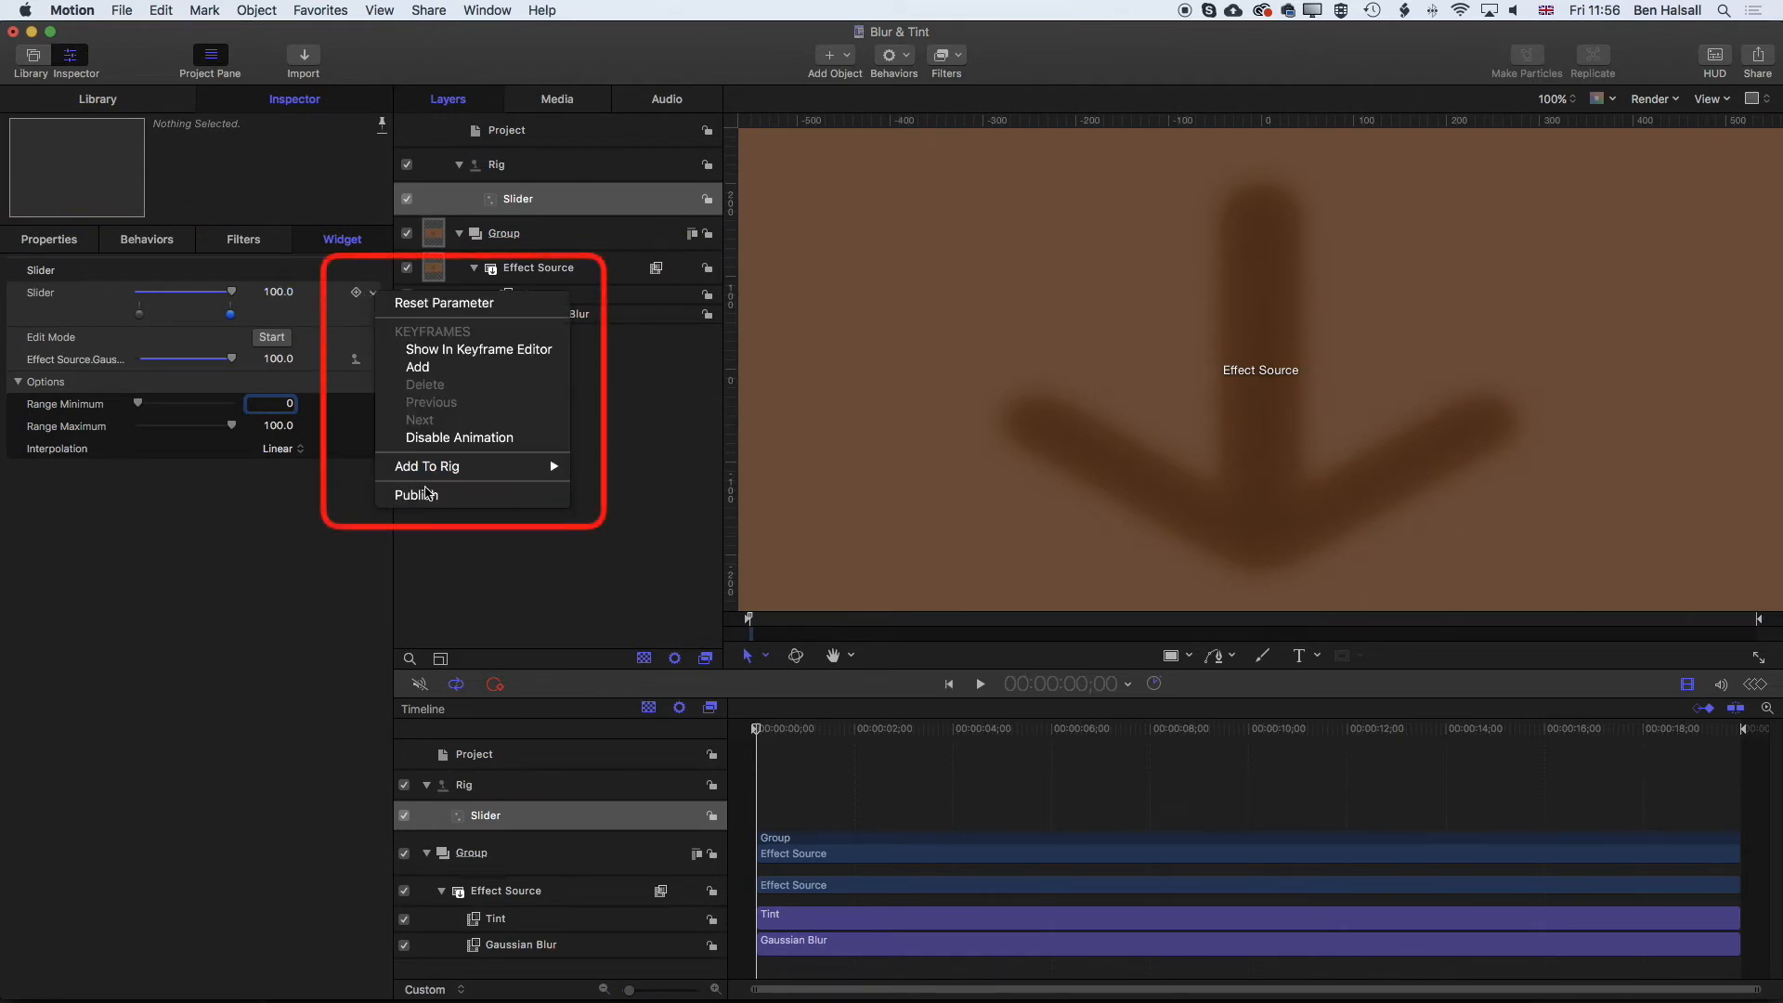
{"action": "left_click", "coordinate": [423, 496]}
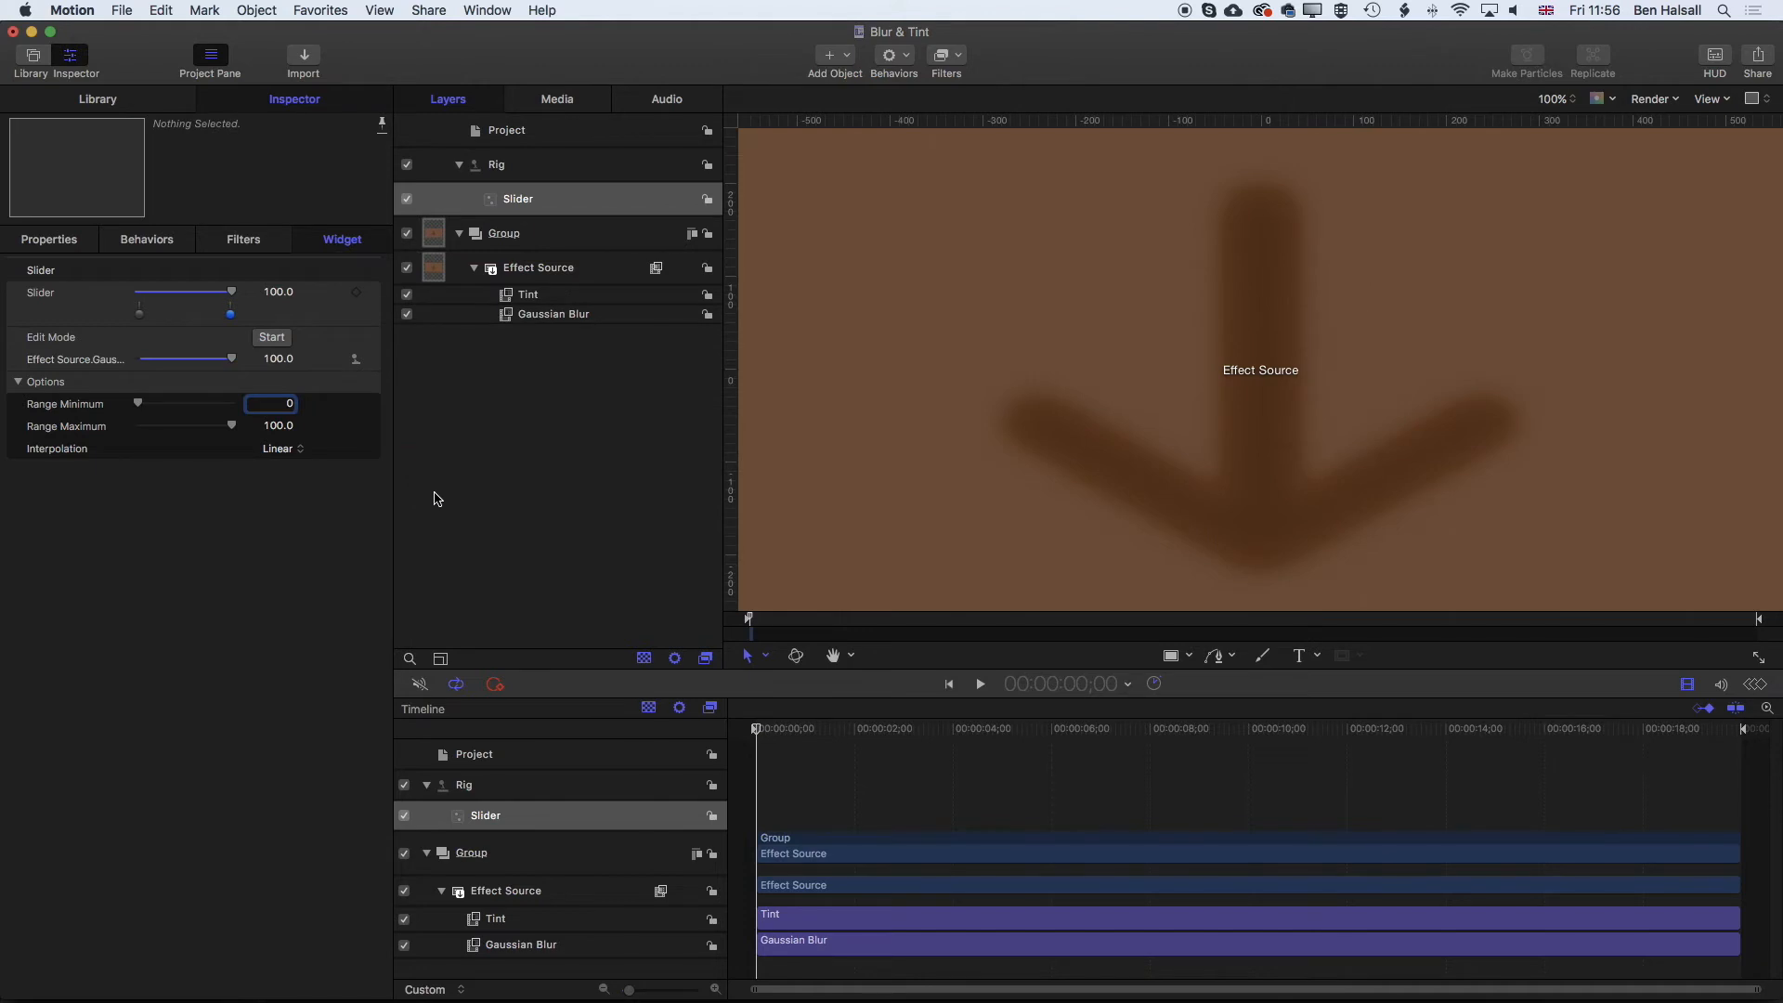
{"action": "left_click", "coordinate": [122, 10]}
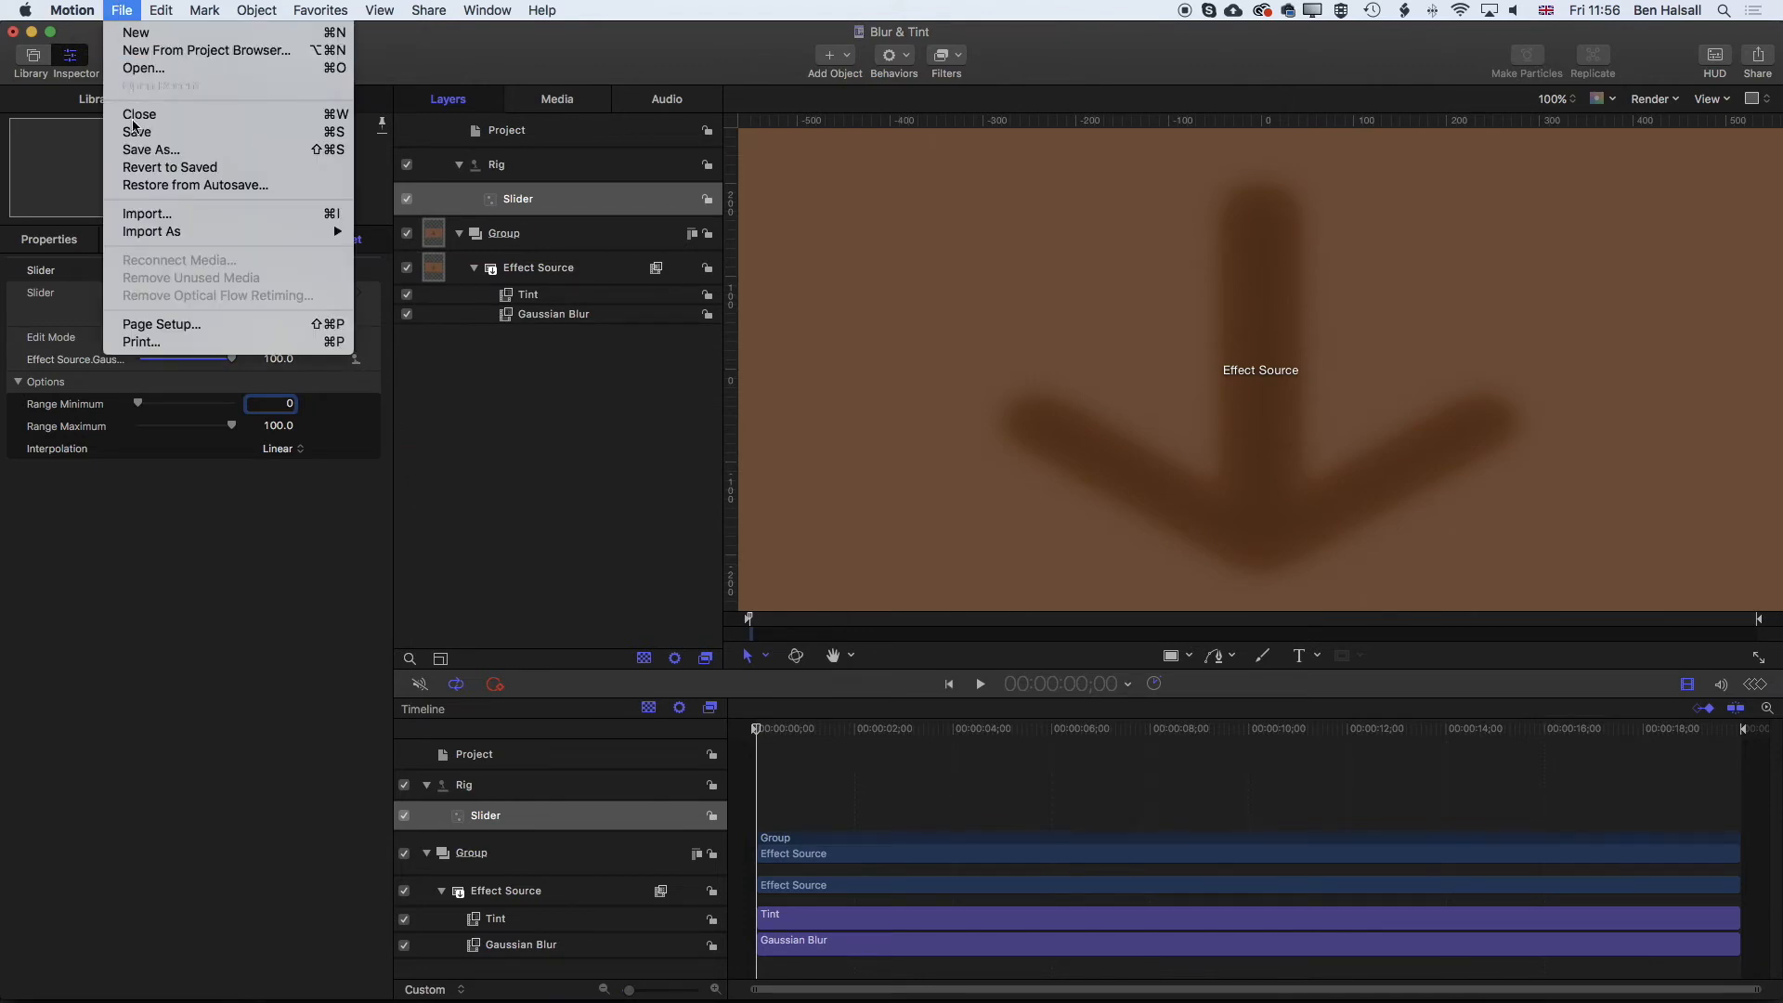
{"action": "left_click", "coordinate": [137, 133]}
- Switch to Final Cut Pro, apply the Blur & Tint effect to the surfboard clip, and try its published slider
{"action": "key", "text": "super+Tab"}
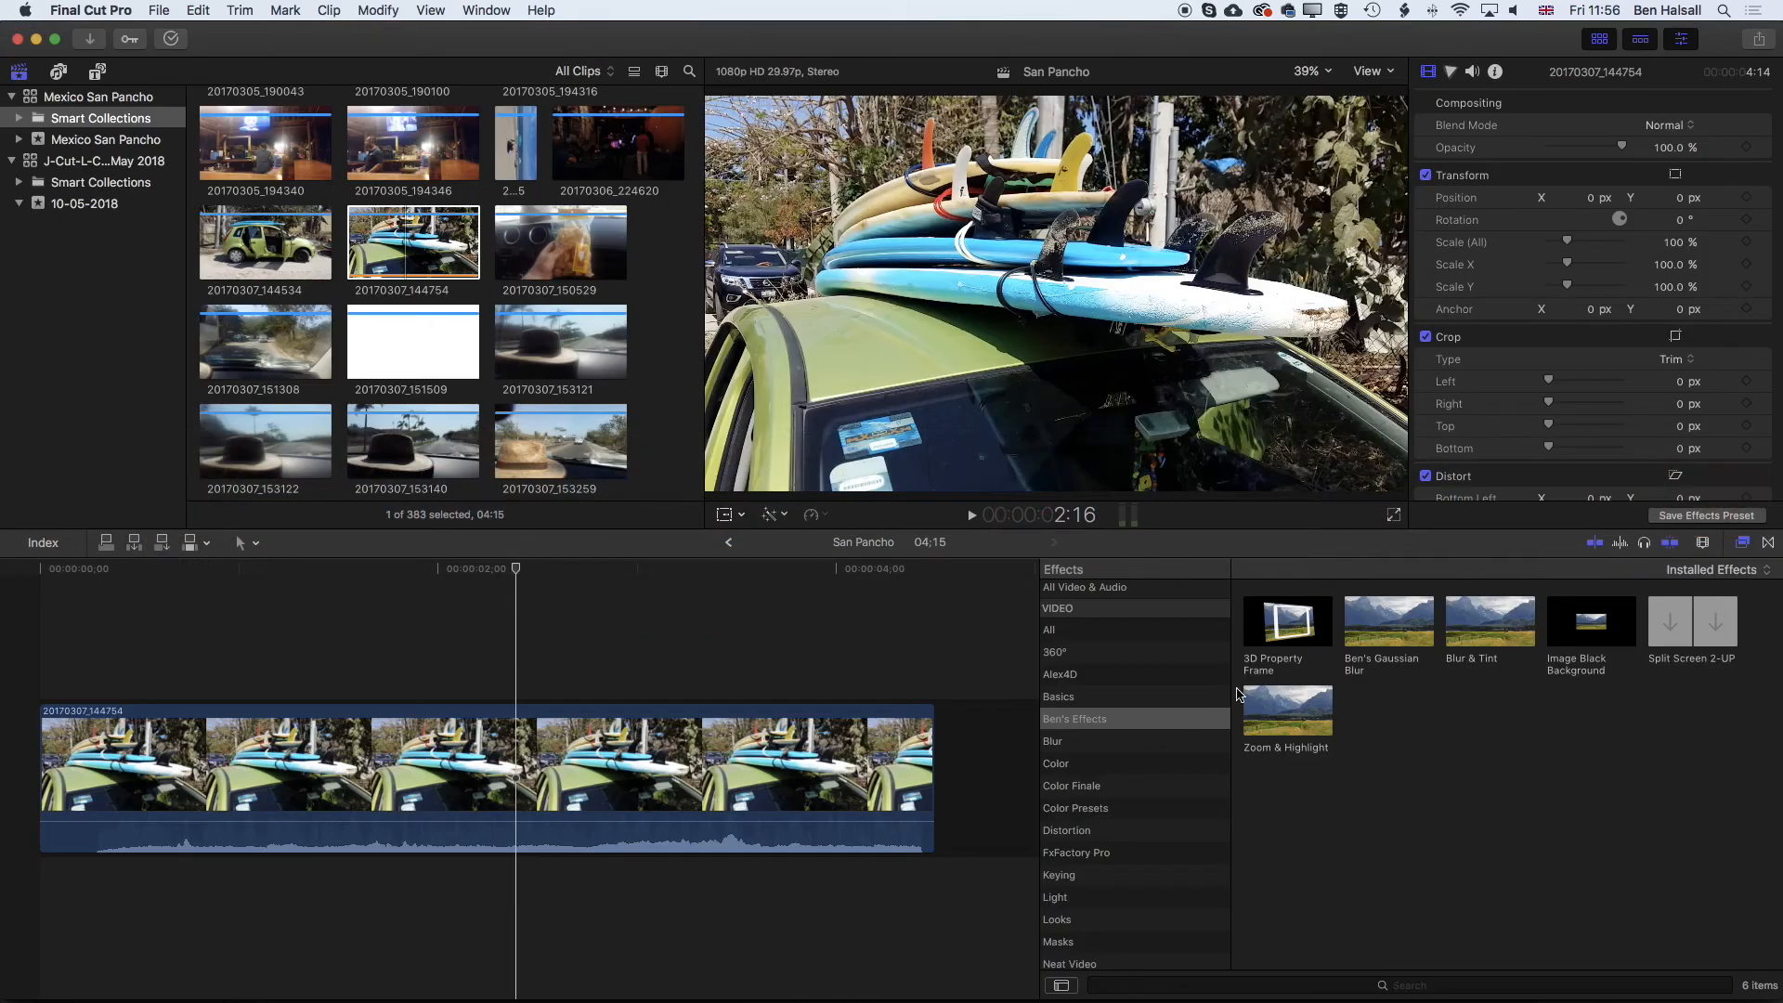
{"action": "mouse_move", "coordinate": [1486, 634]}
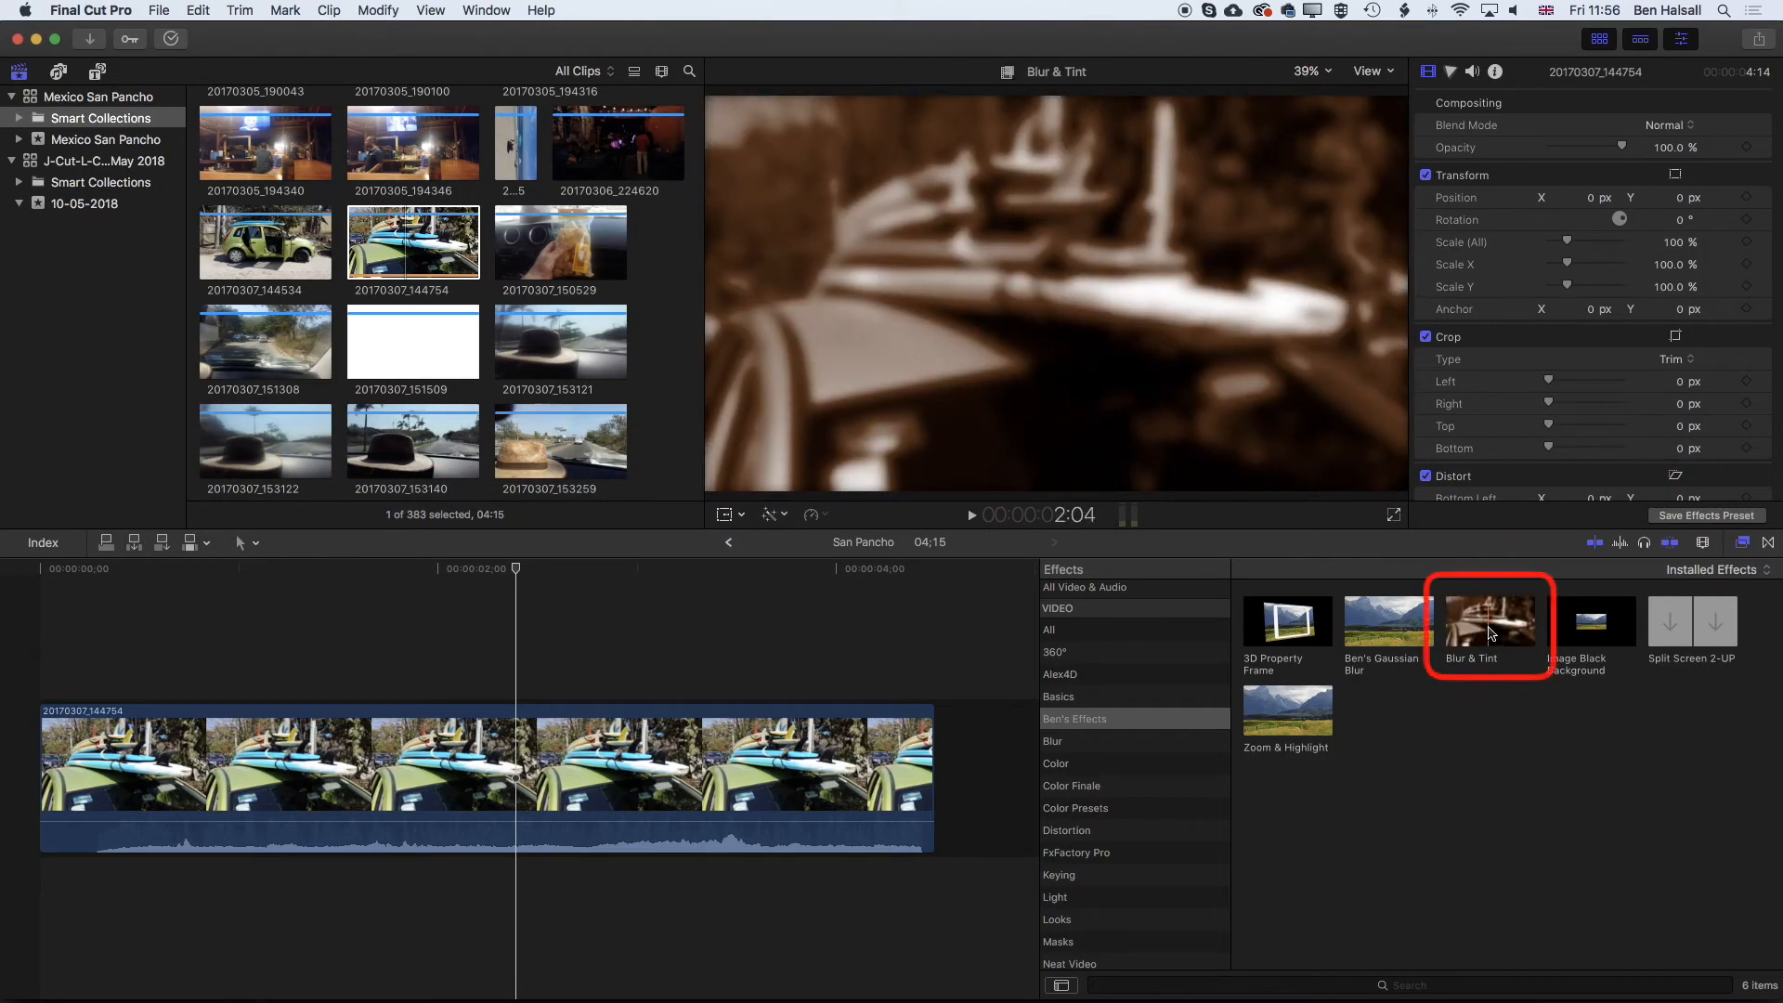
{"action": "left_click_drag", "start_coordinate": [1489, 634], "coordinate": [497, 755]}
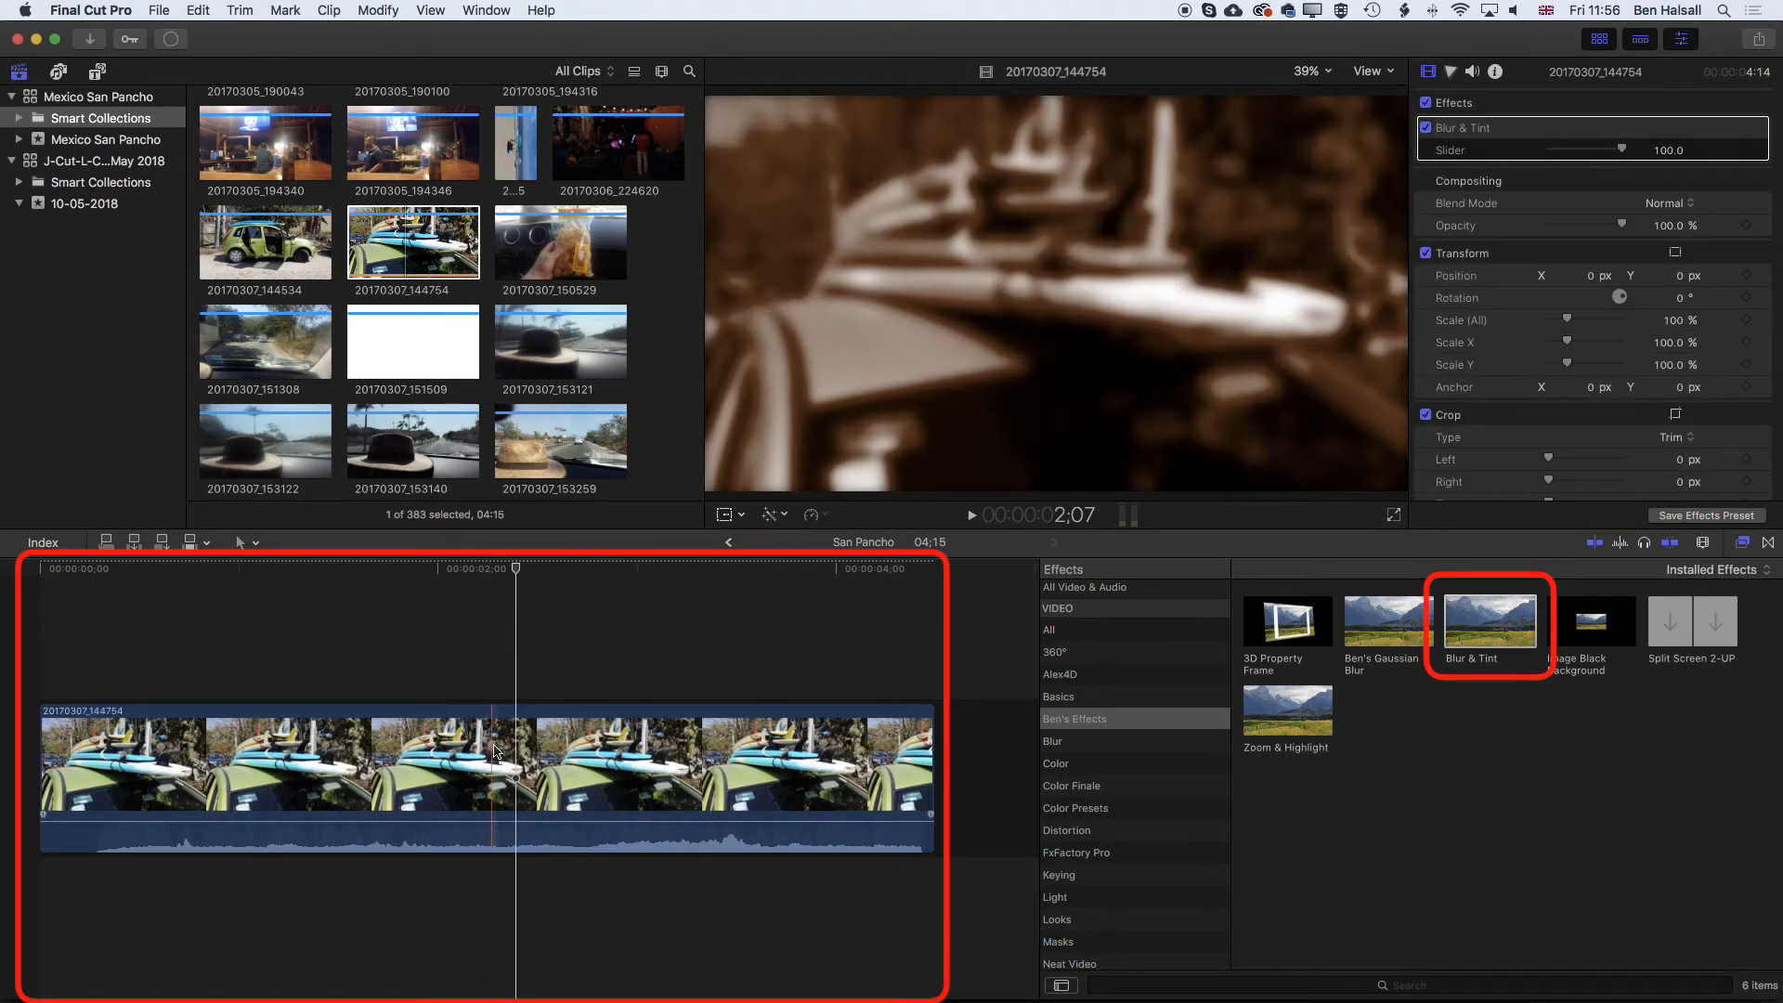
{"action": "mouse_move", "coordinate": [1622, 148]}
{"action": "left_mouse_down"}
{"action": "mouse_move", "coordinate": [1545, 155]}
{"action": "mouse_move", "coordinate": [1637, 151]}
{"action": "mouse_move", "coordinate": [1523, 155]}
{"action": "mouse_move", "coordinate": [1649, 151]}
{"action": "left_mouse_up"}
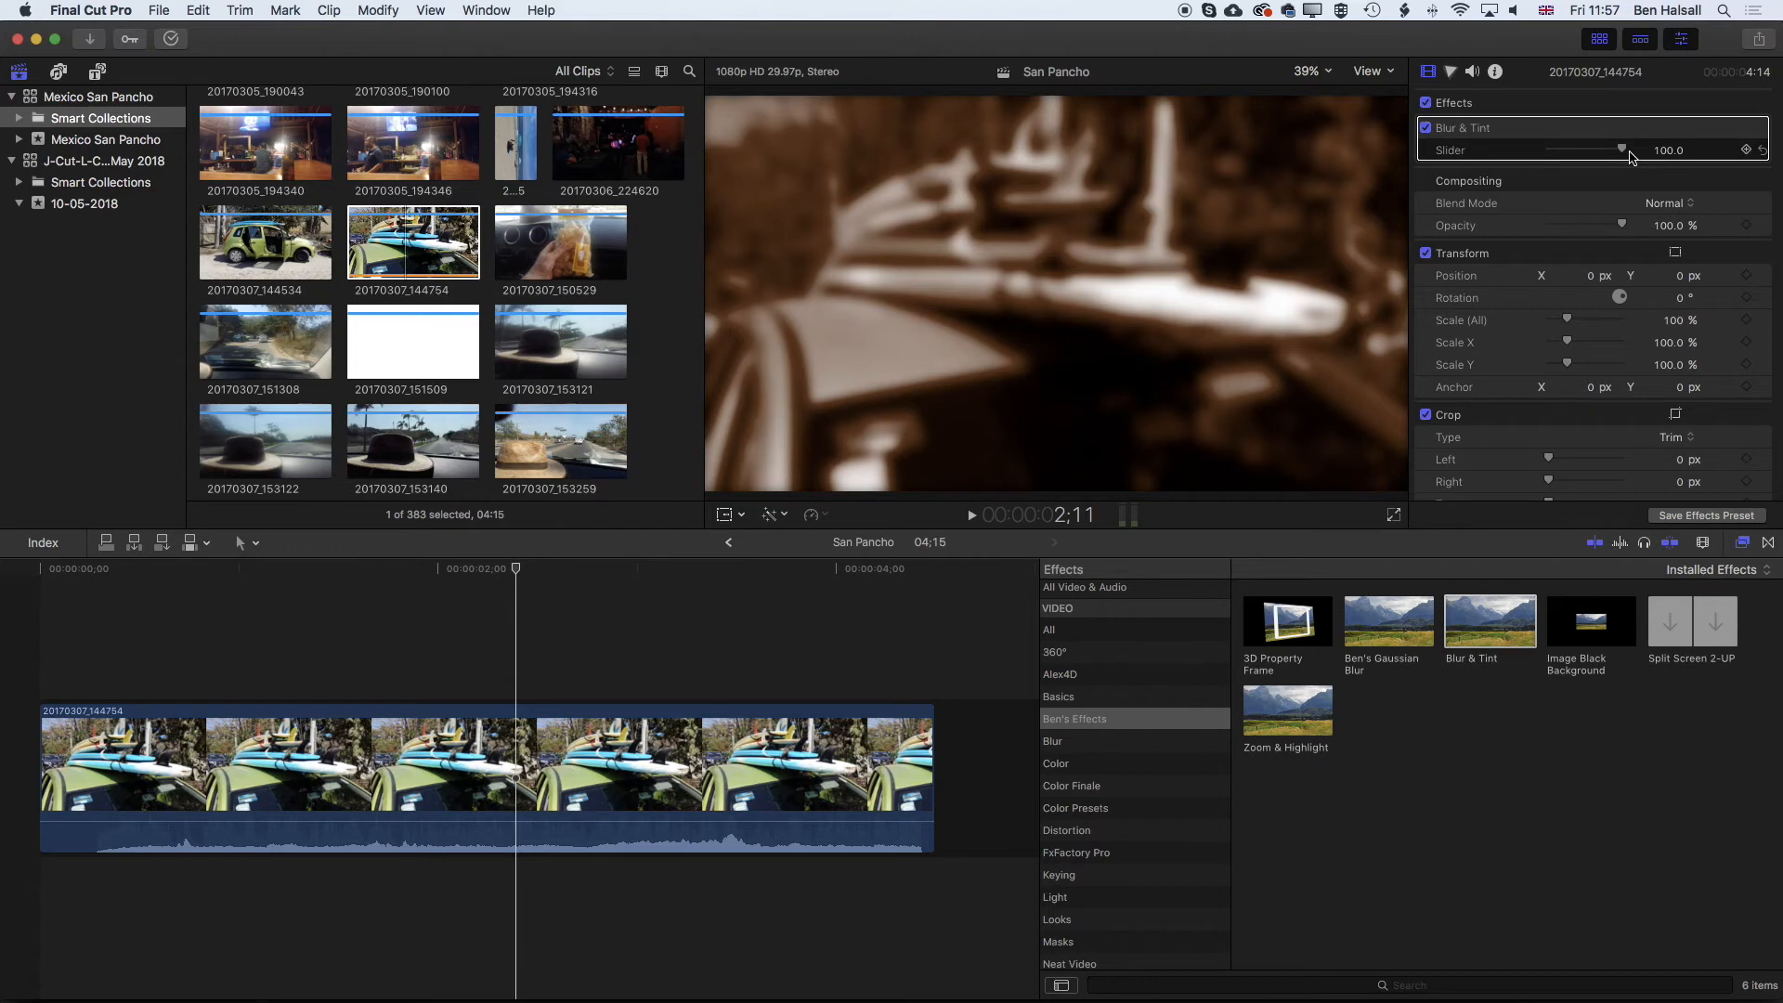
- Switch back to Motion and add a second slider to the rig
{"action": "key", "text": "super+Tab"}
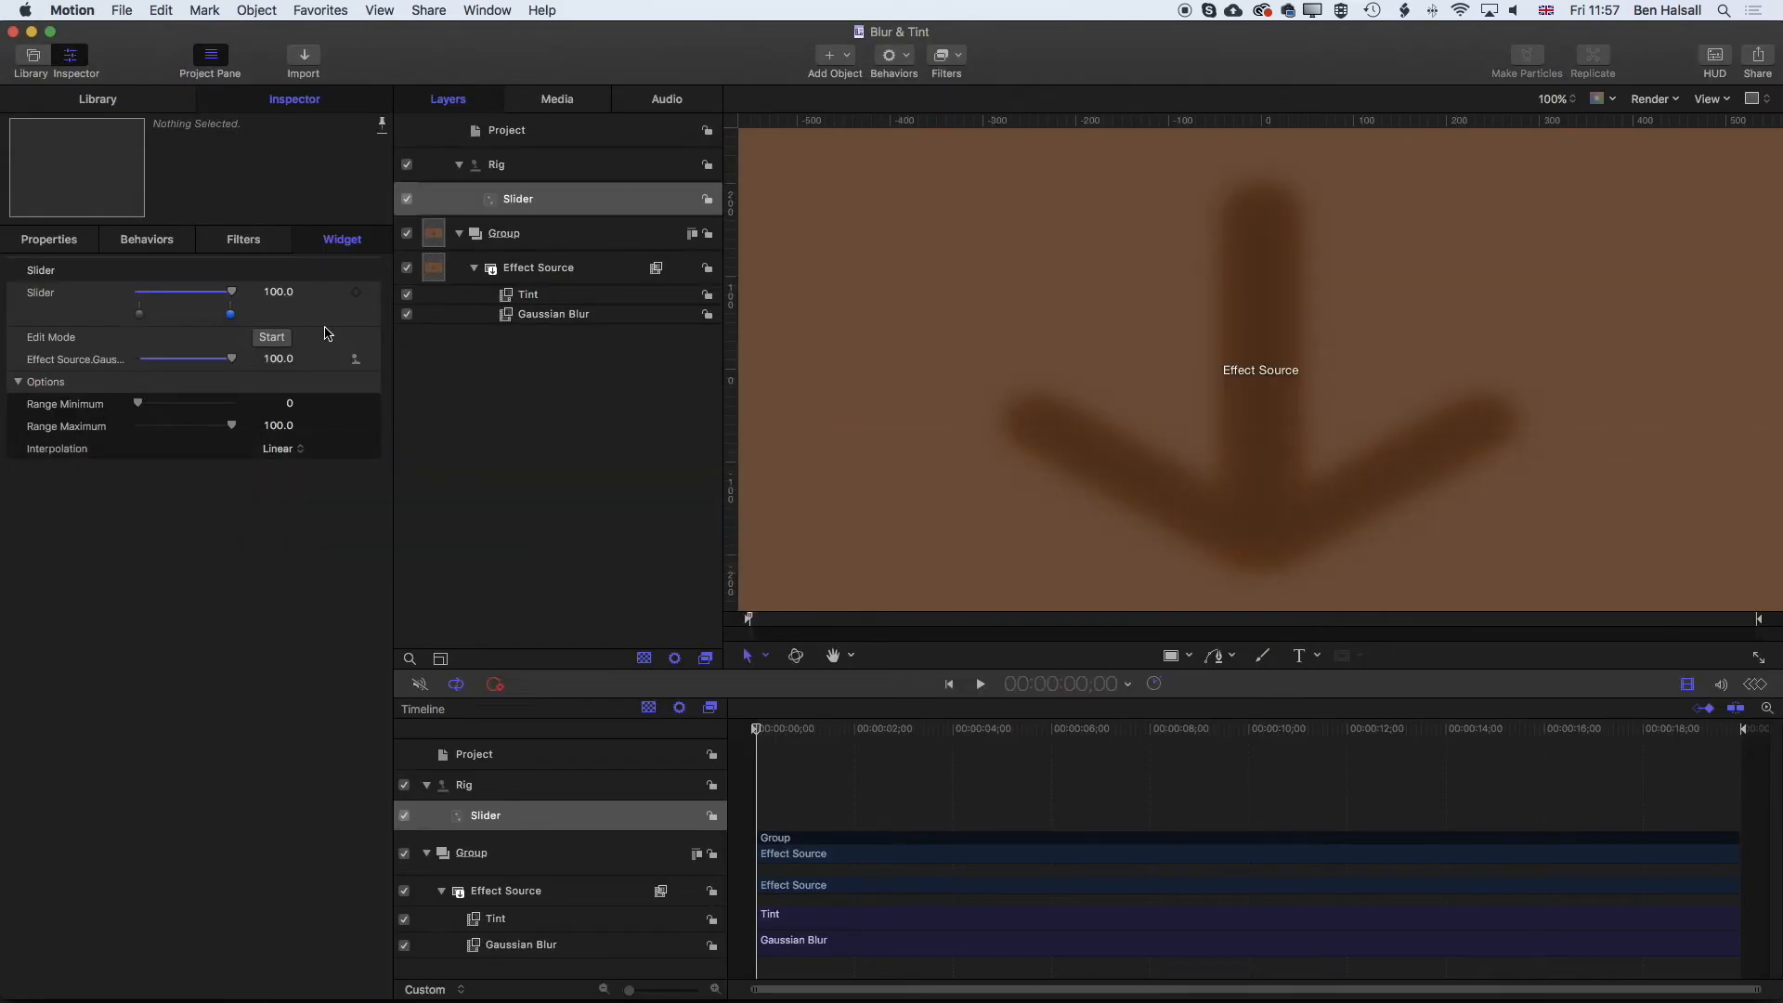
{"action": "left_click", "coordinate": [507, 172]}
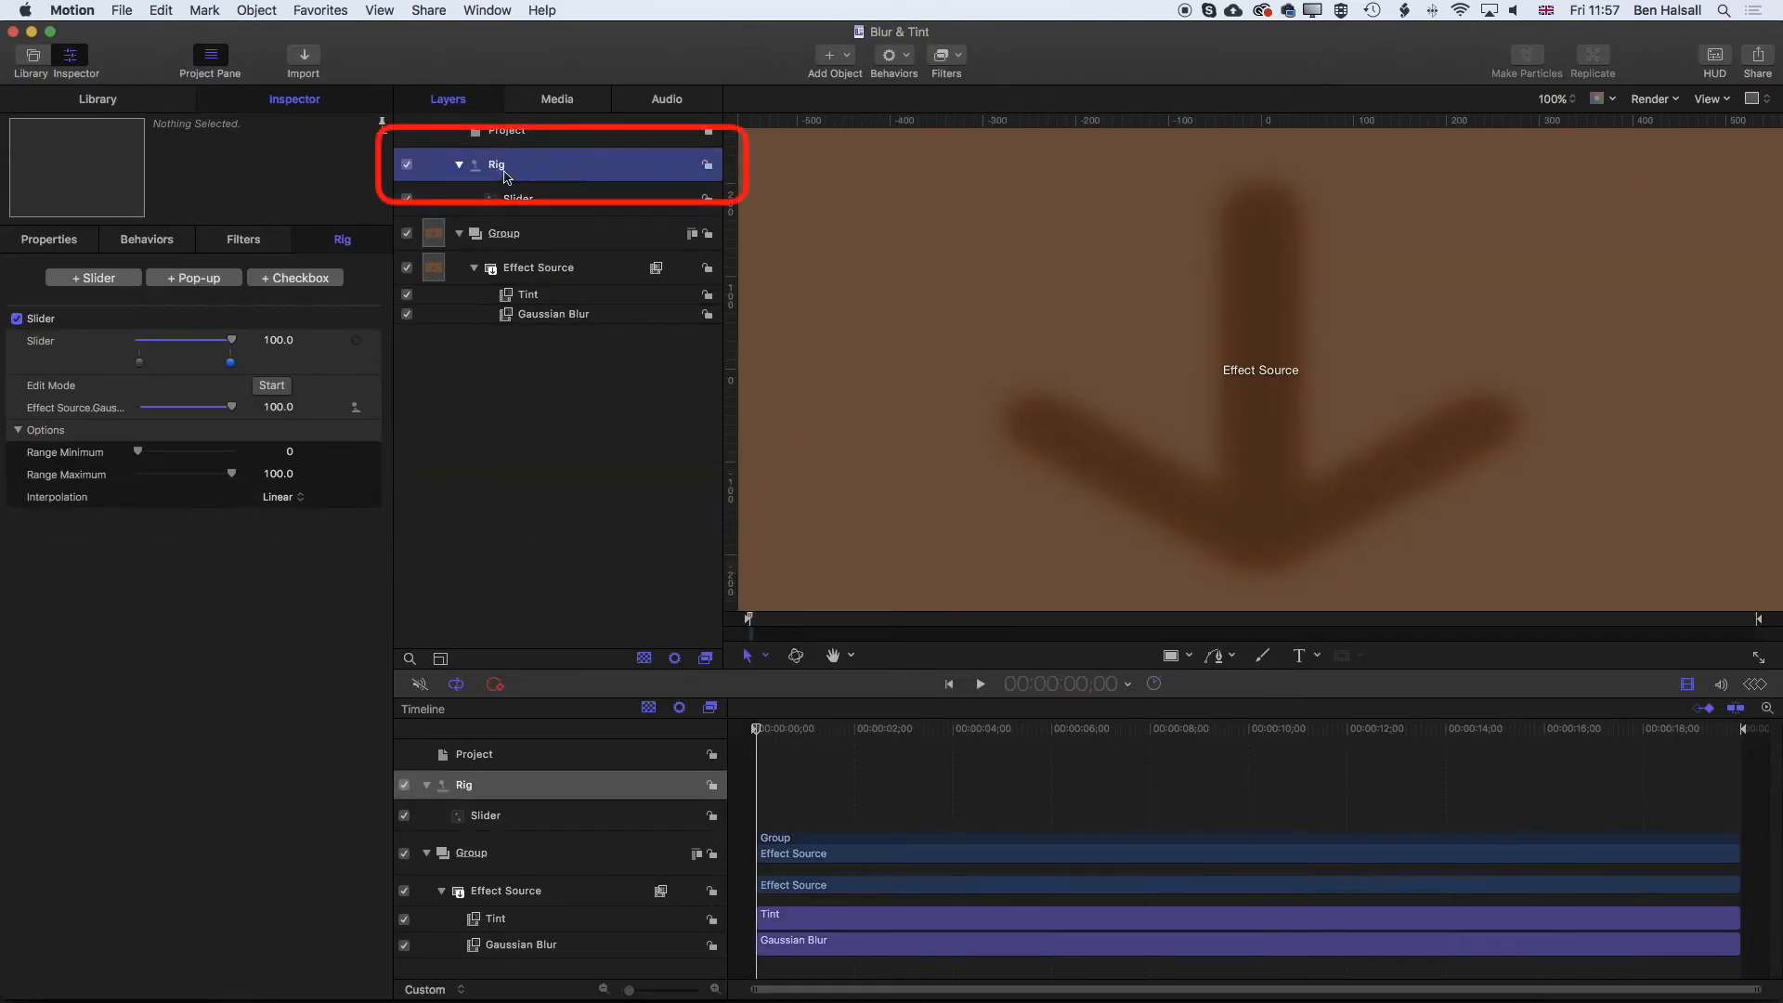
{"action": "left_click", "coordinate": [109, 280]}
- Rename the original rig slider as Blur Amount and the new one as Tint Amount
{"action": "left_click", "coordinate": [535, 237]}
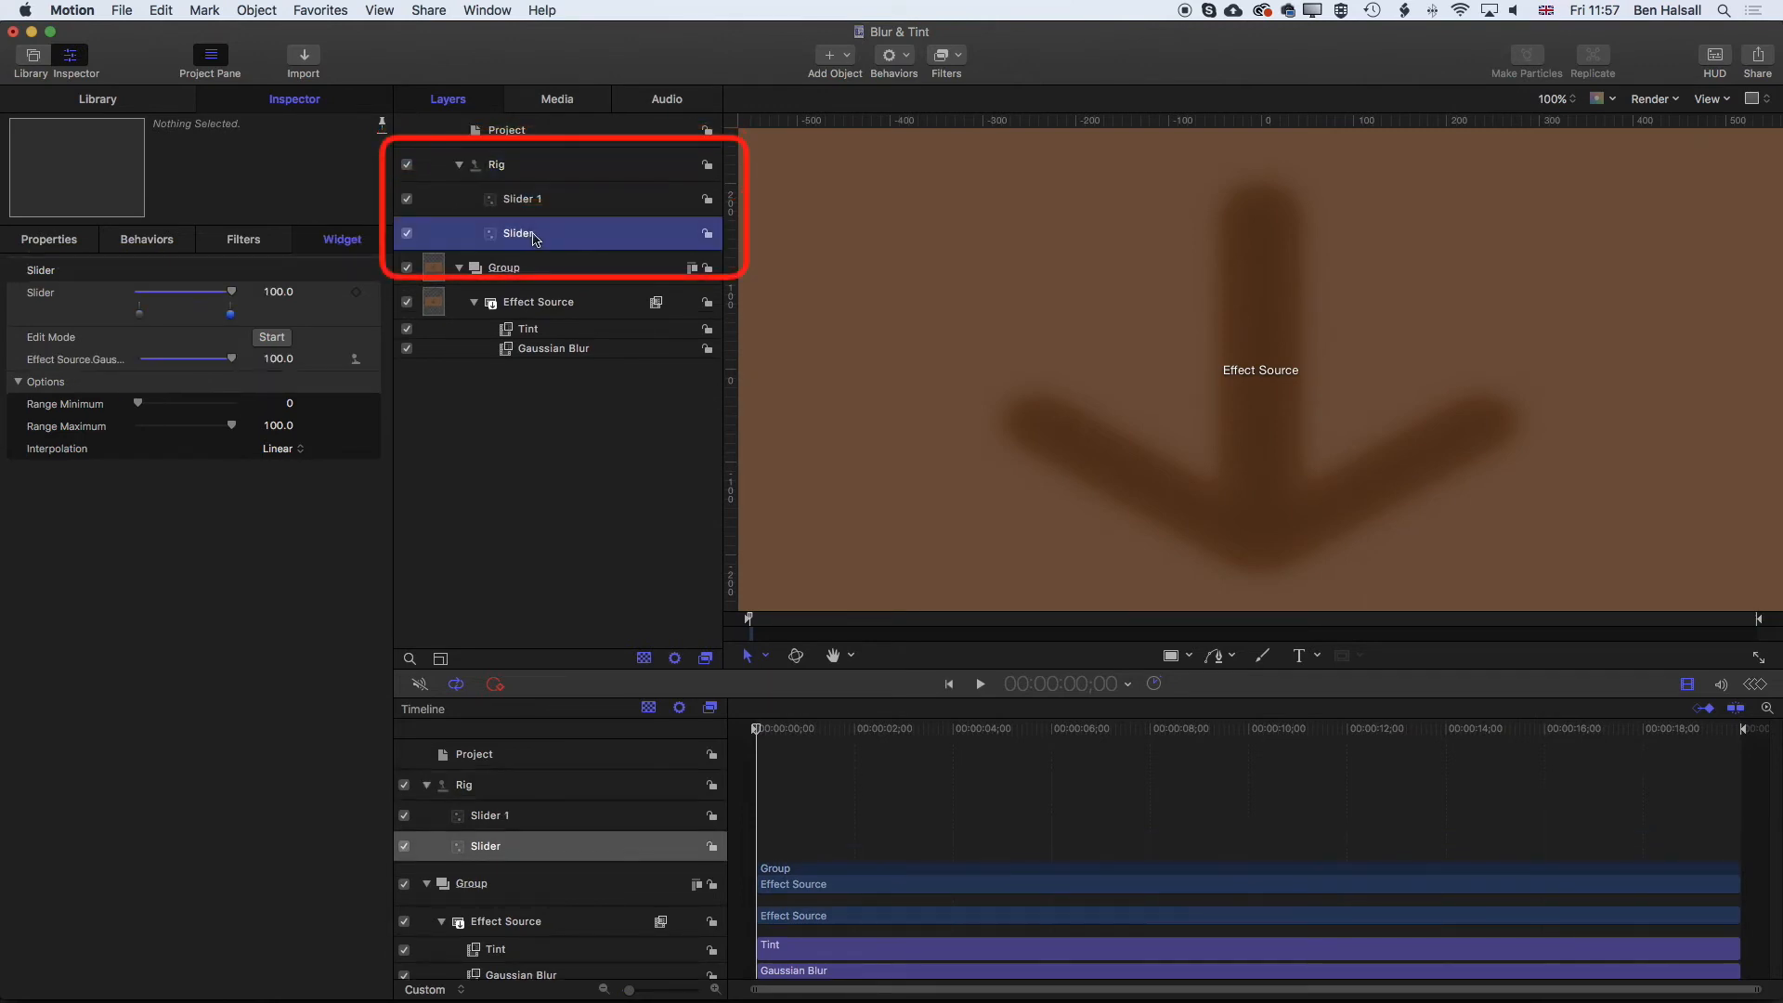
{"action": "double_click", "coordinate": [535, 237]}
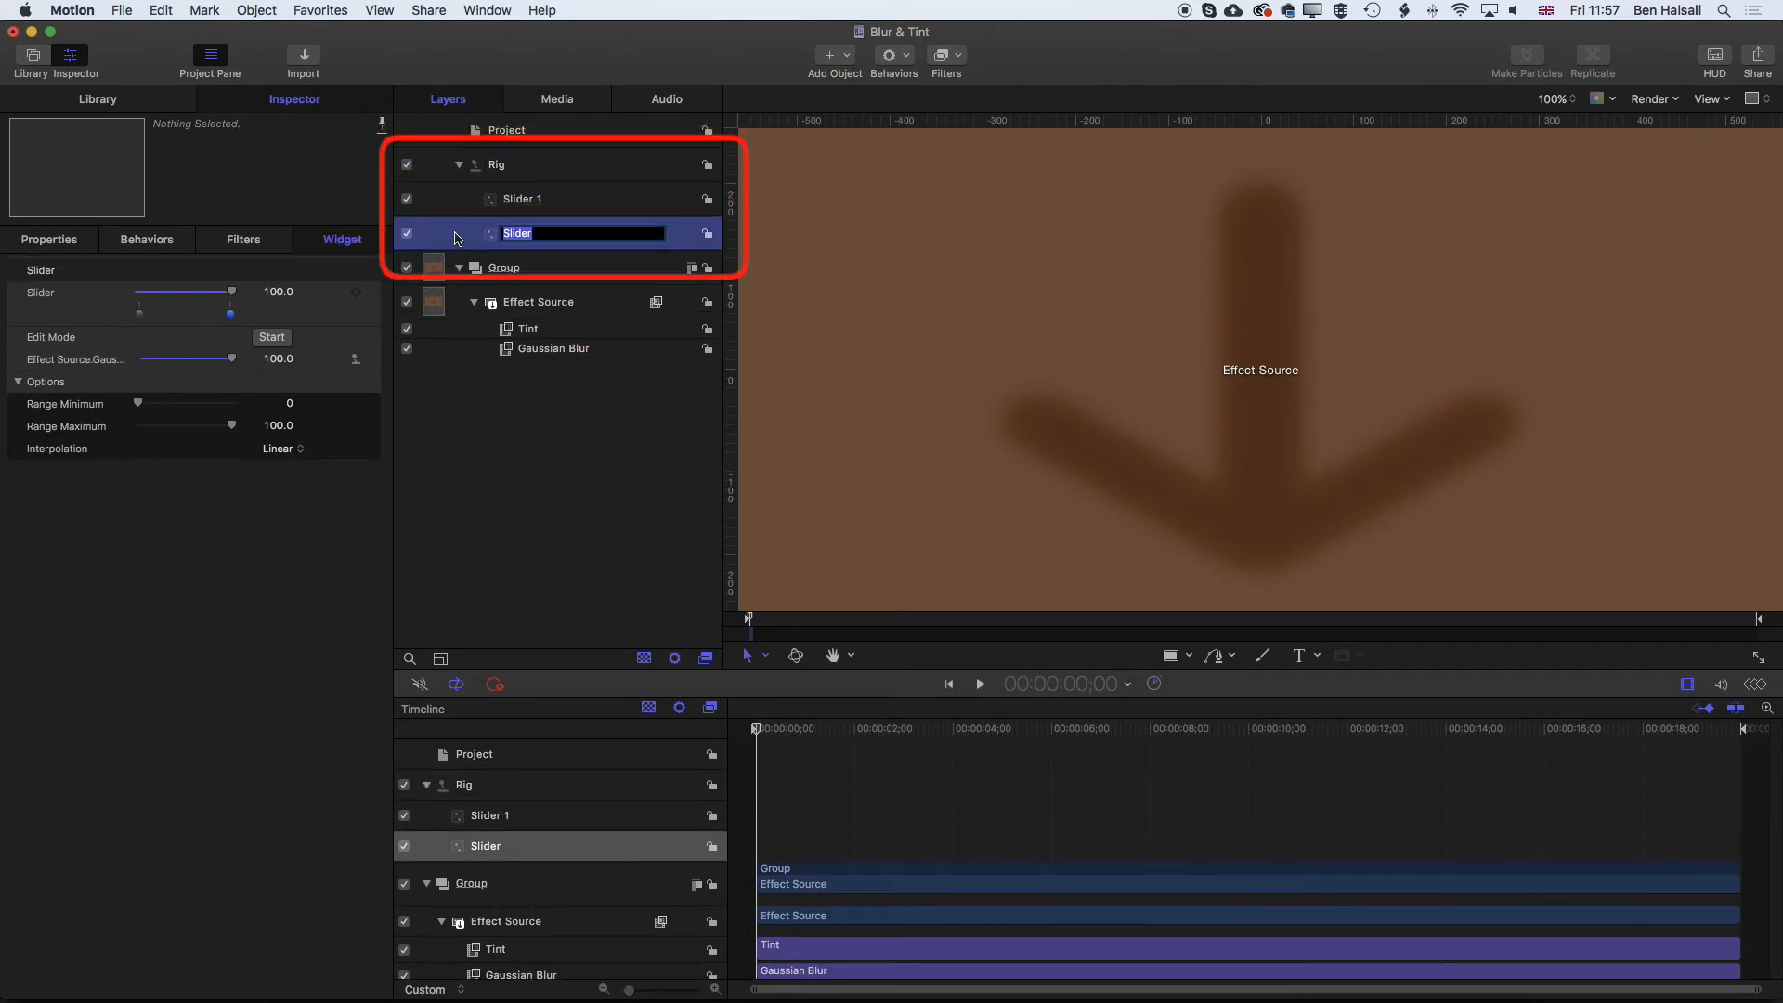
{"action": "type", "text": "Blur Amount"}
{"action": "key", "text": "Return"}
{"action": "double_click", "coordinate": [535, 199]}
{"action": "key", "text": "BackSpace"}
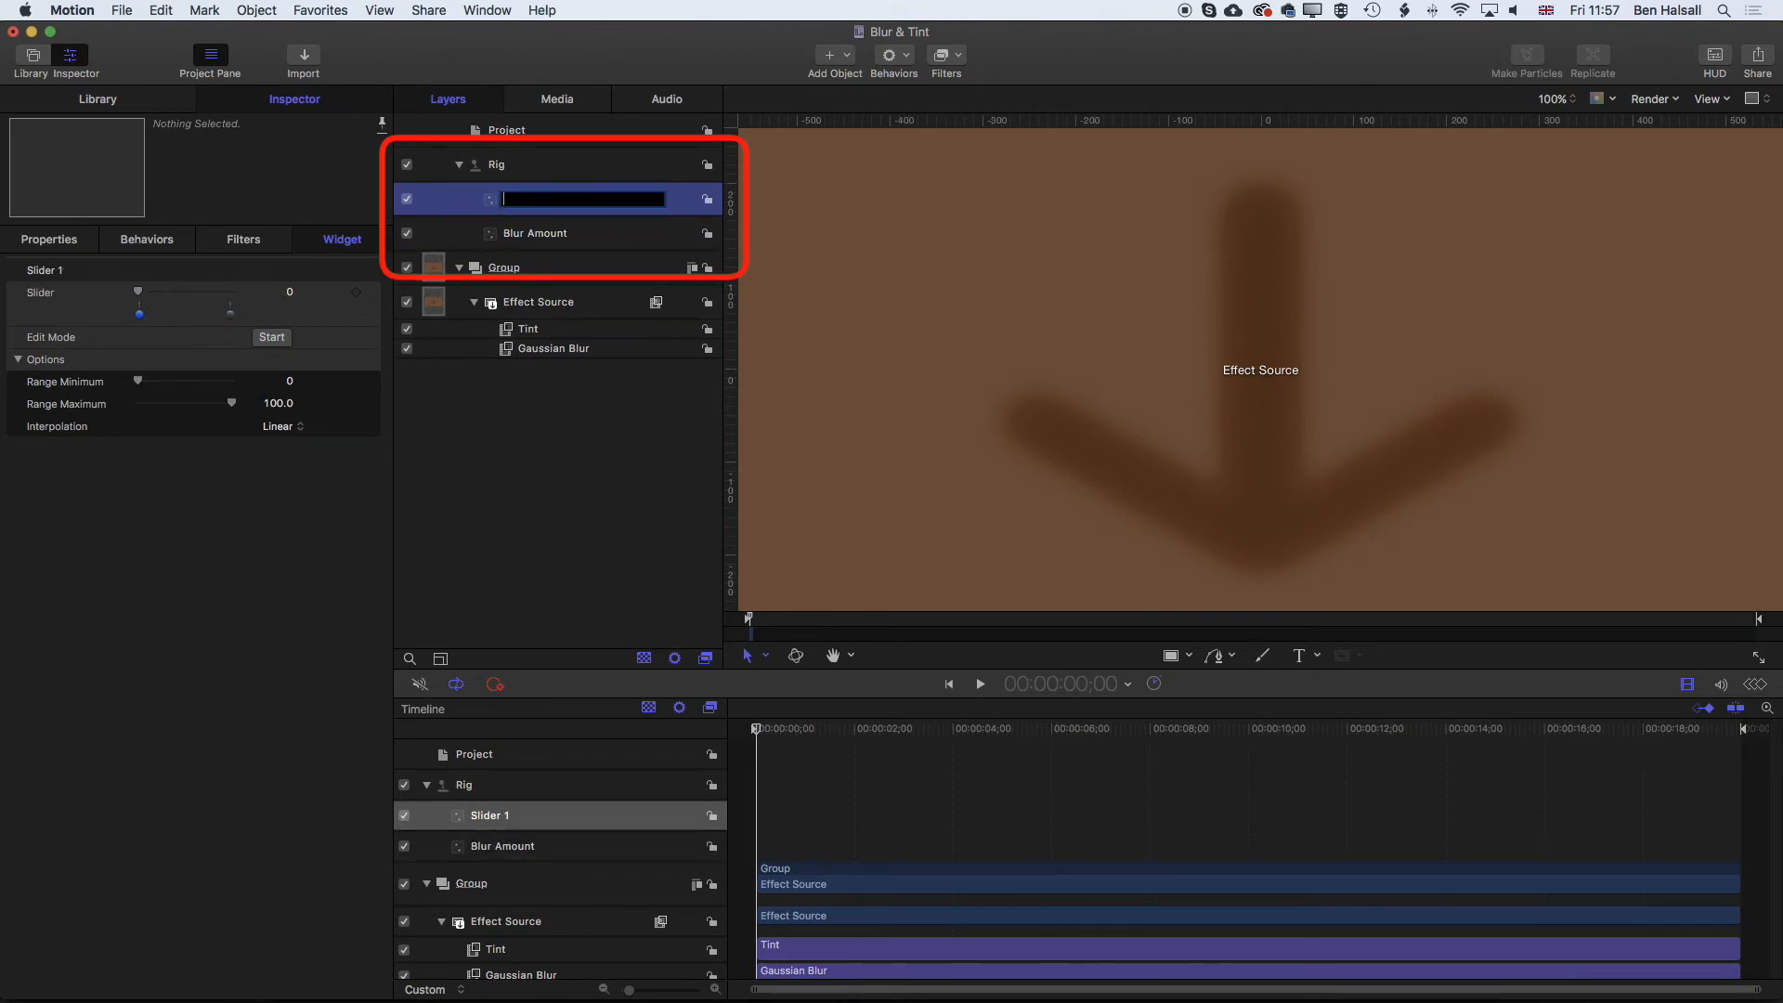
{"action": "type", "text": "Tint Amount"}
{"action": "key", "text": "Return"}
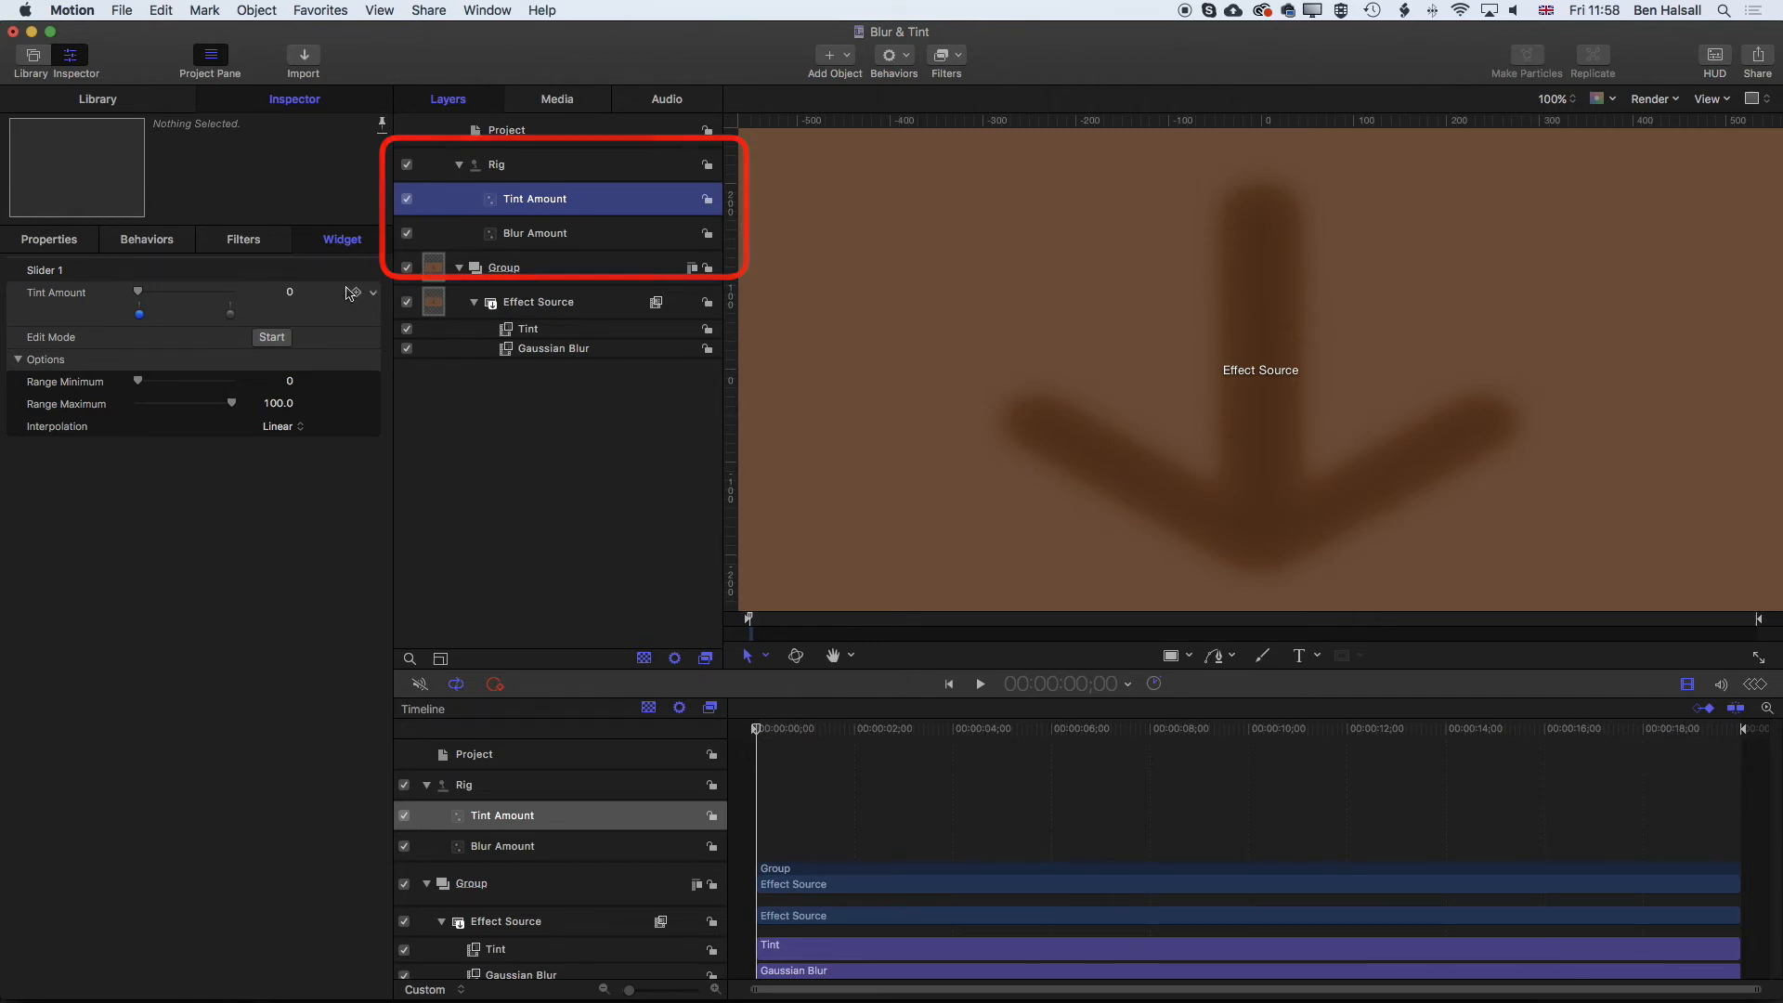
- Link the Tint filter's intensity to the Tint Amount slider by setting it to 0 in rig edit mode, and stop rig editing
{"action": "left_click", "coordinate": [273, 339]}
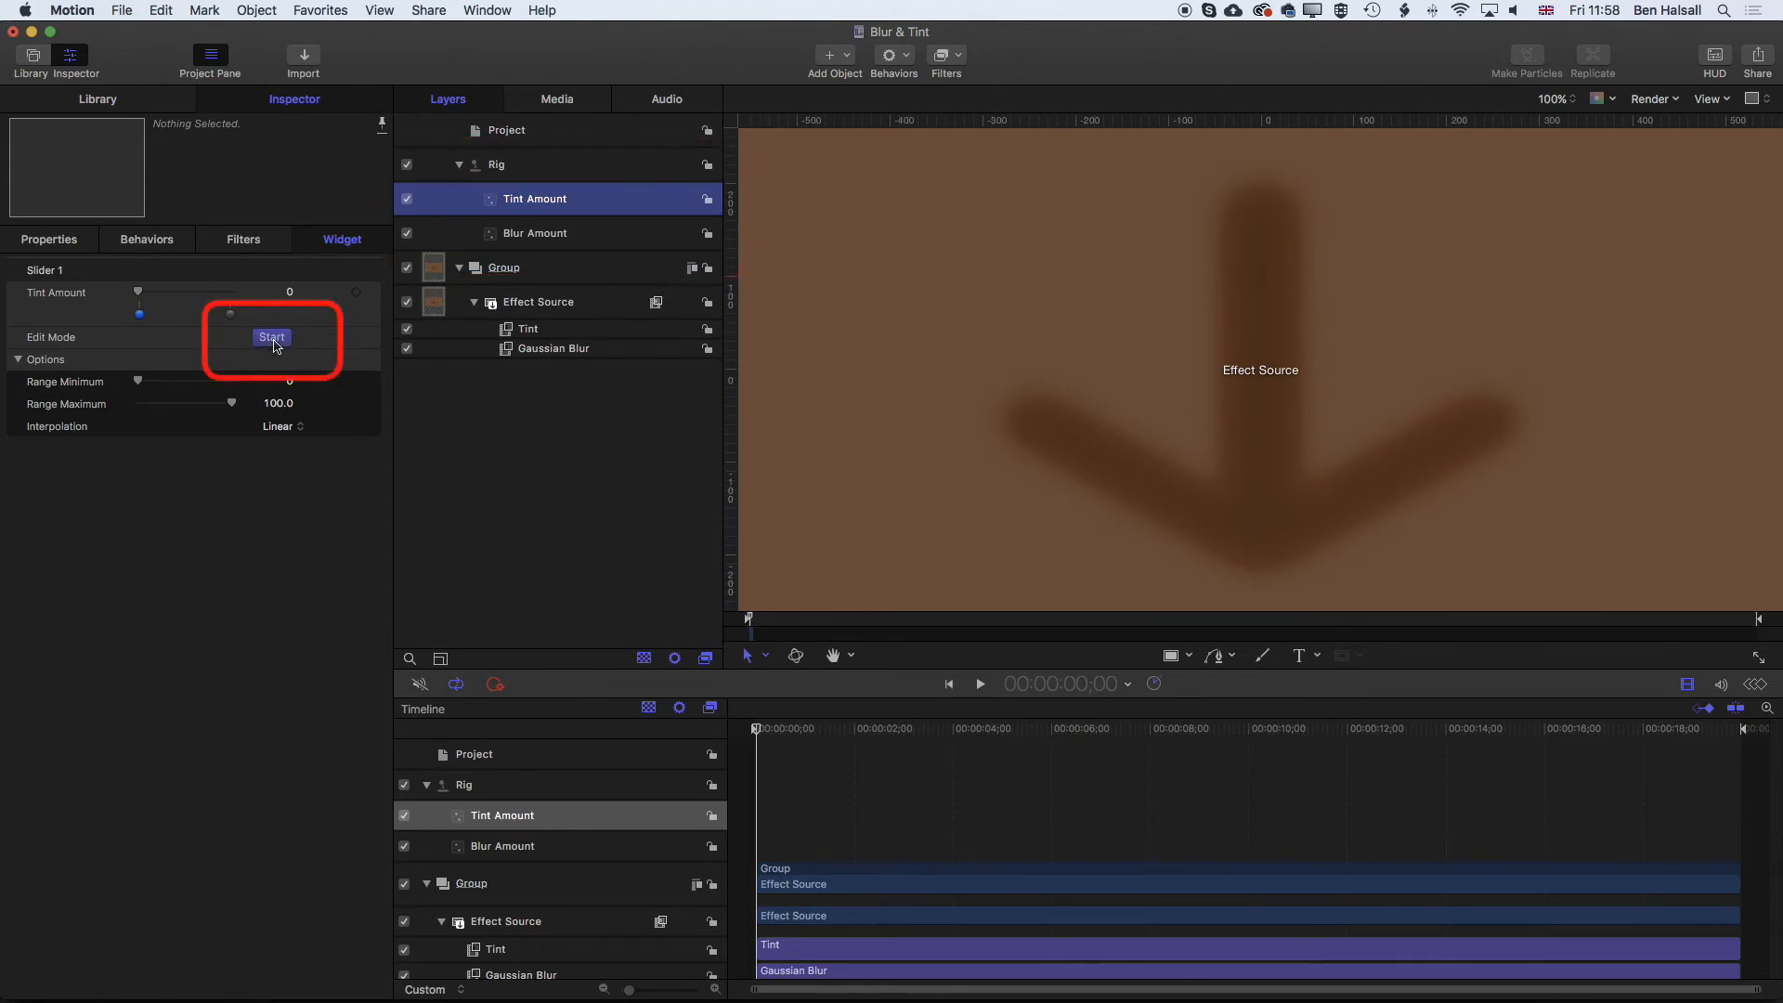
{"action": "left_click", "coordinate": [538, 331]}
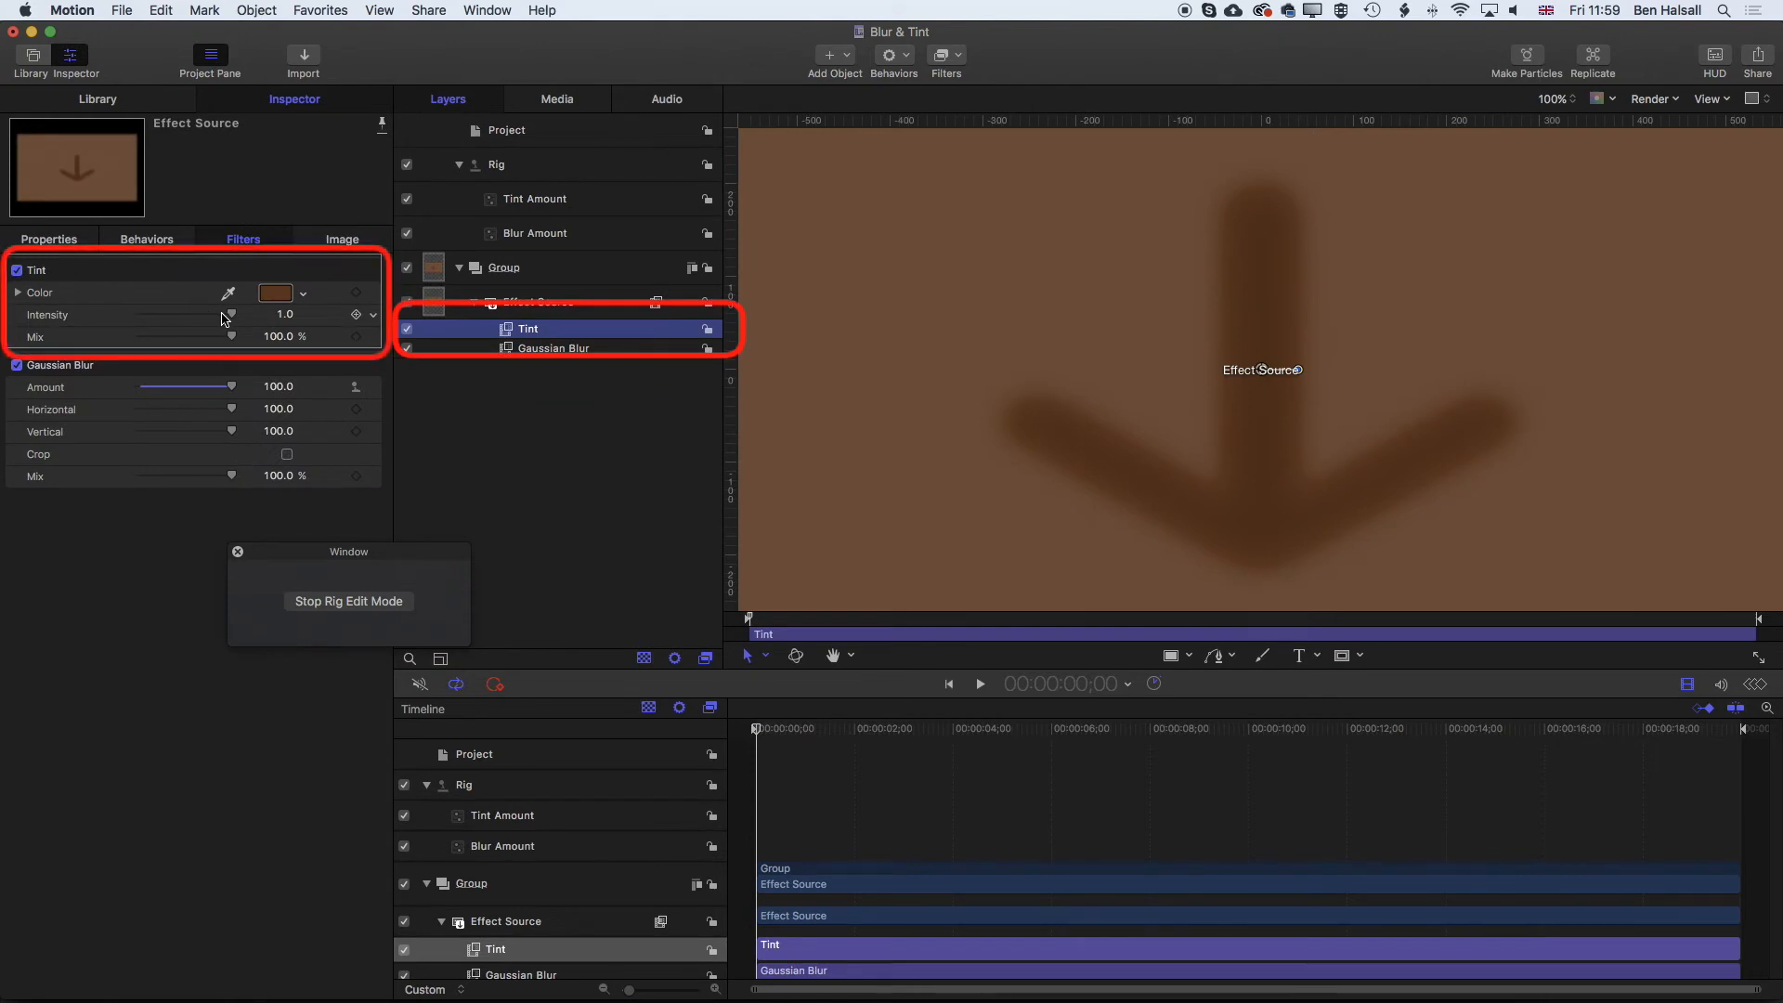
{"action": "left_click_drag", "start_coordinate": [234, 316], "coordinate": [119, 323]}
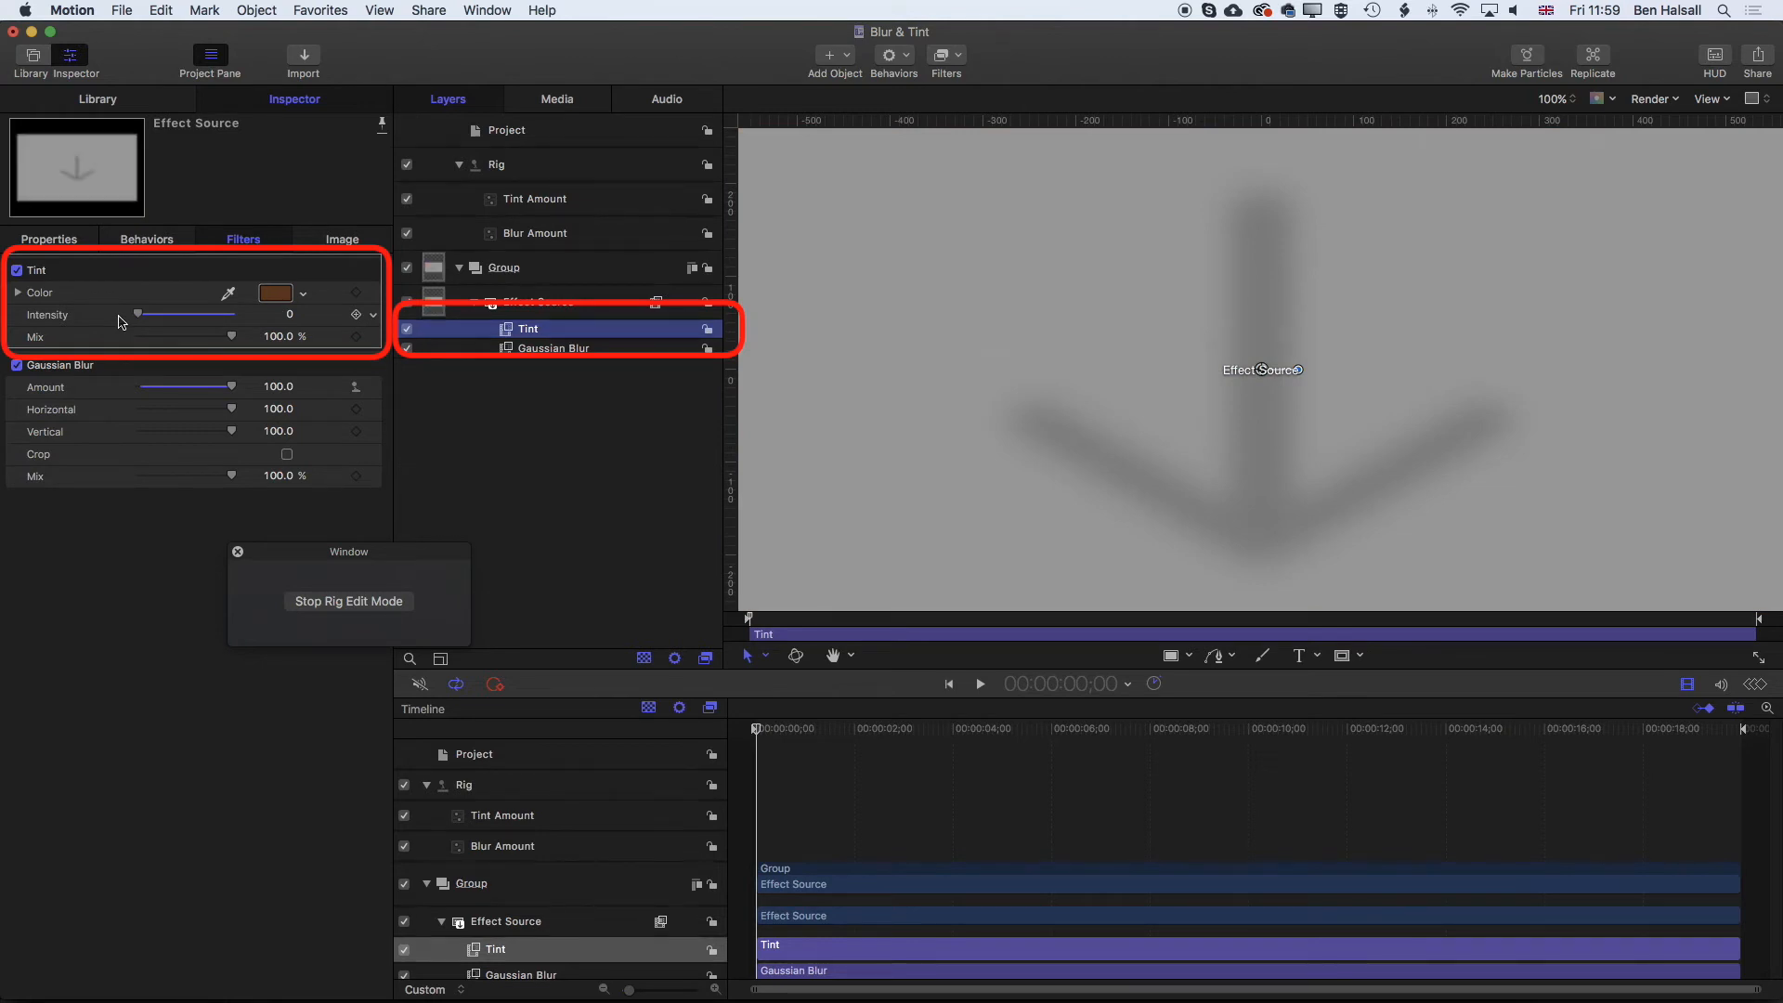
{"action": "left_click", "coordinate": [529, 201]}
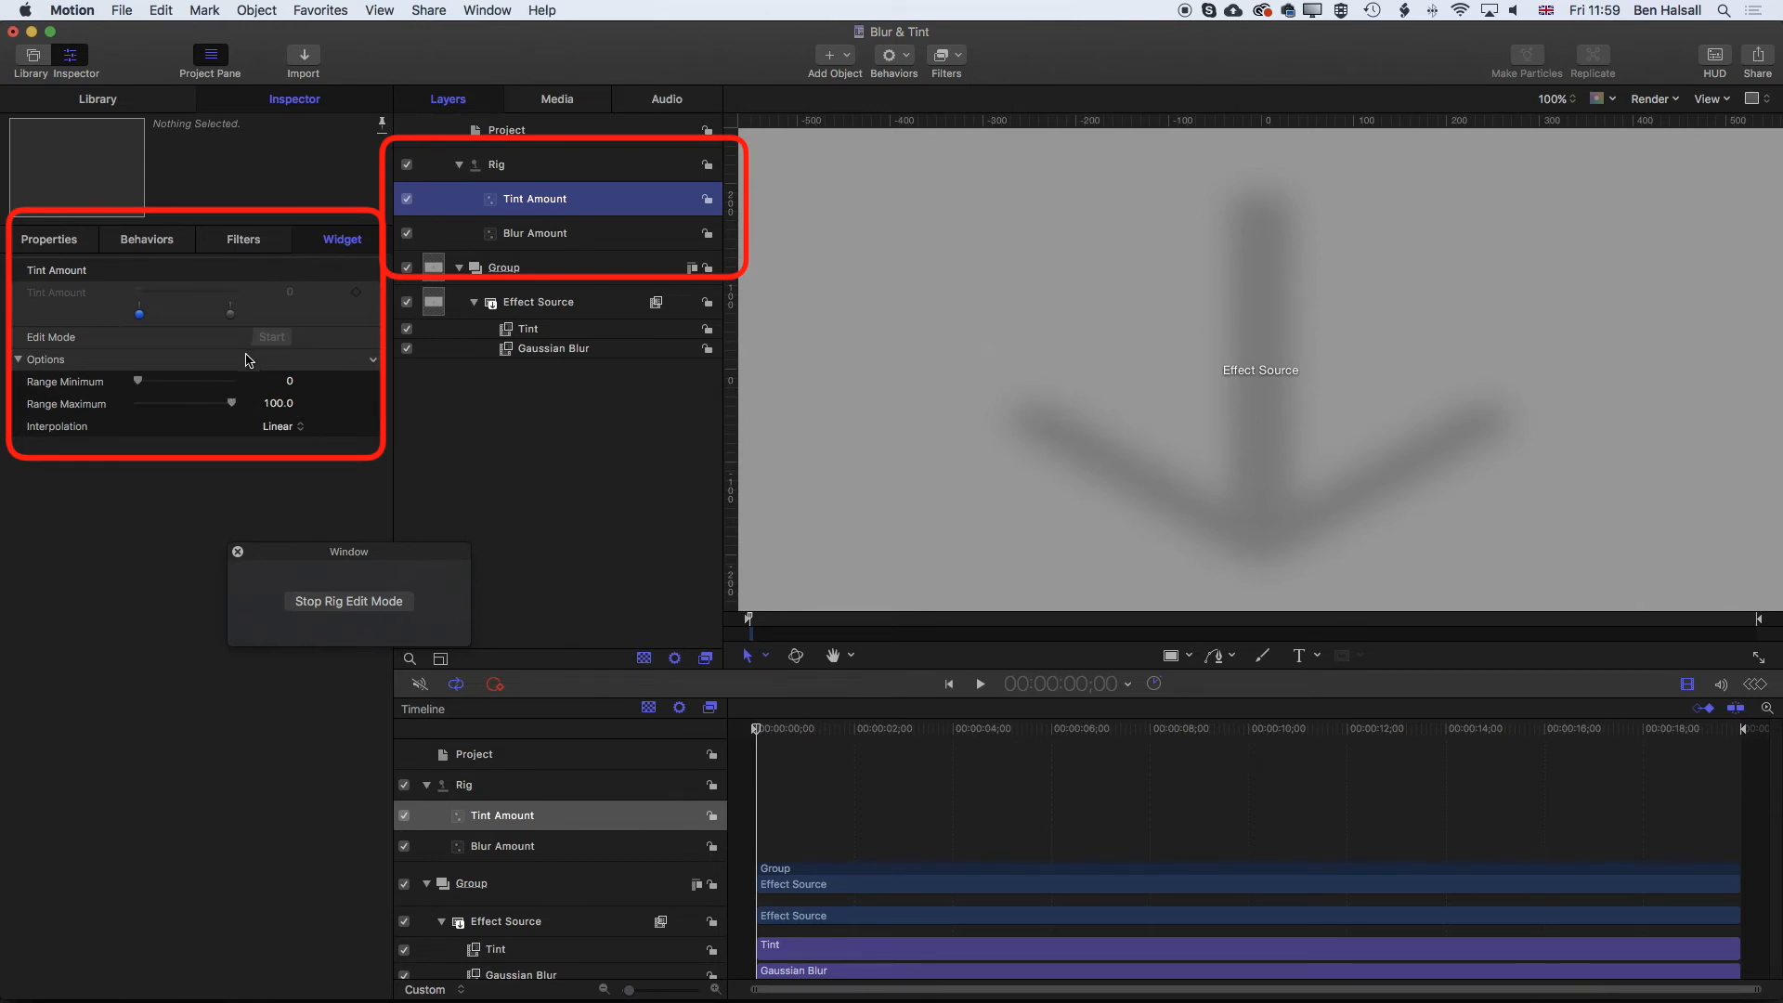
{"action": "left_click", "coordinate": [350, 603]}
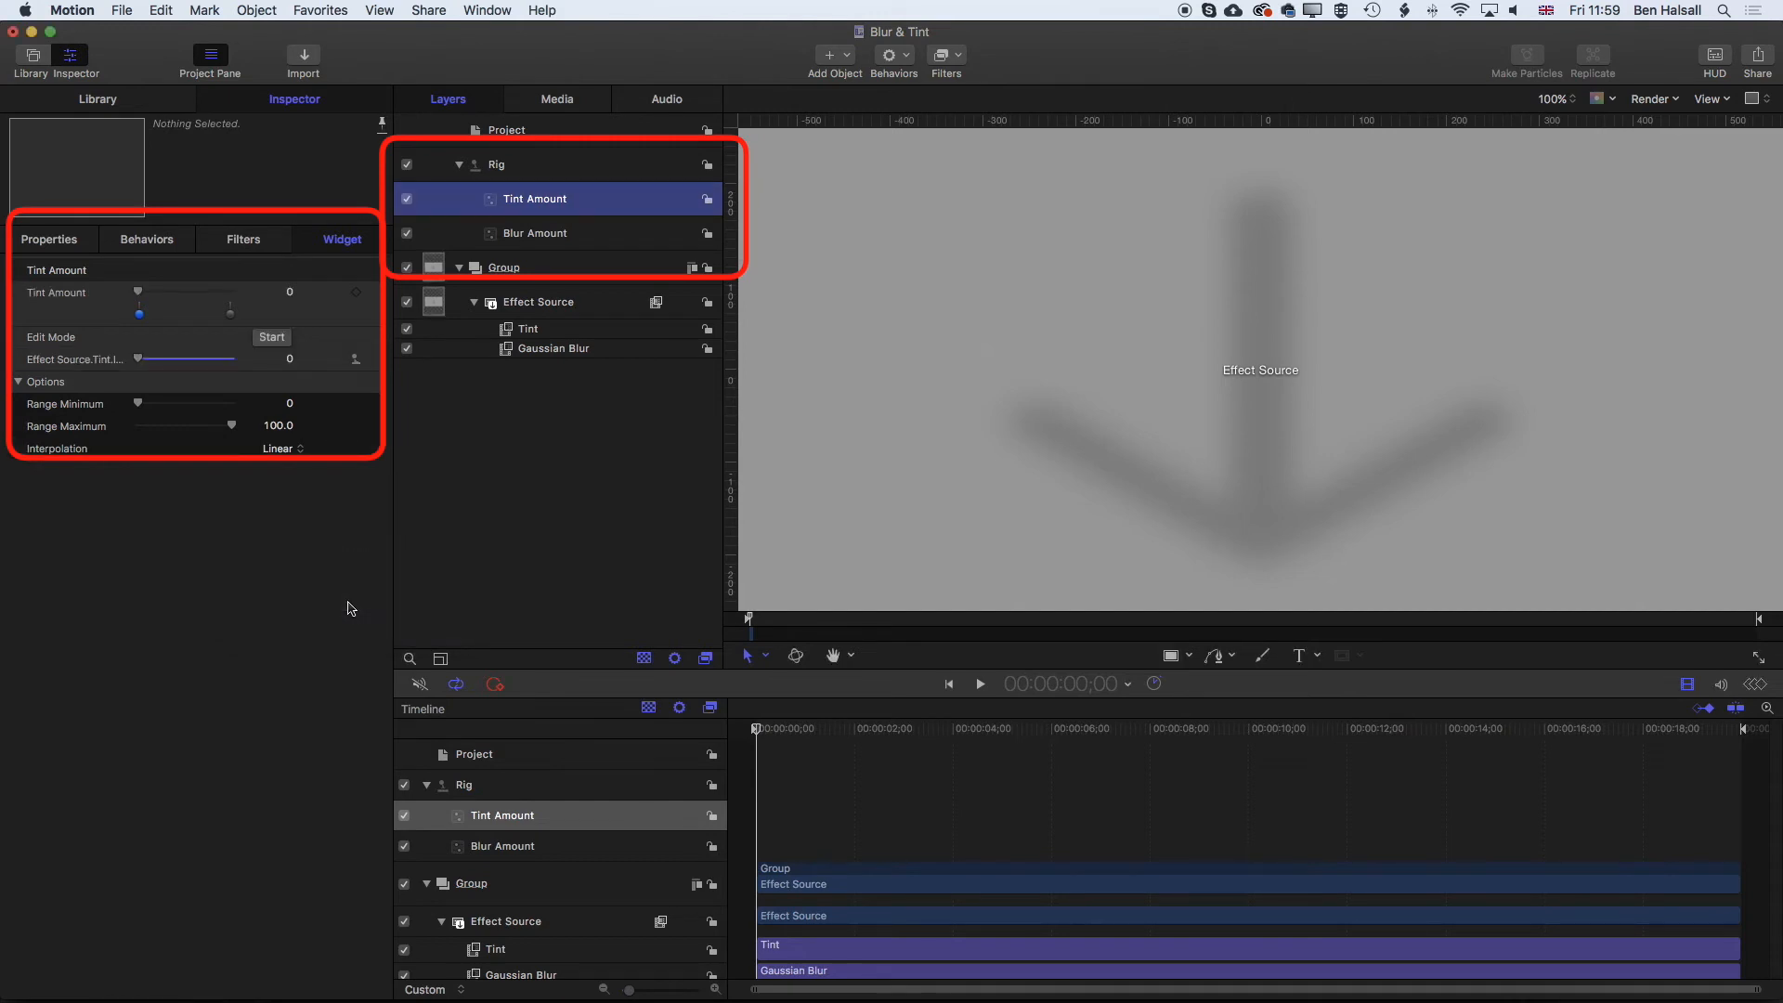
- Use tint intensity 1.0 at the Tint Amount slider's maximum snapshot and publish the slider
{"action": "left_click", "coordinate": [231, 315]}
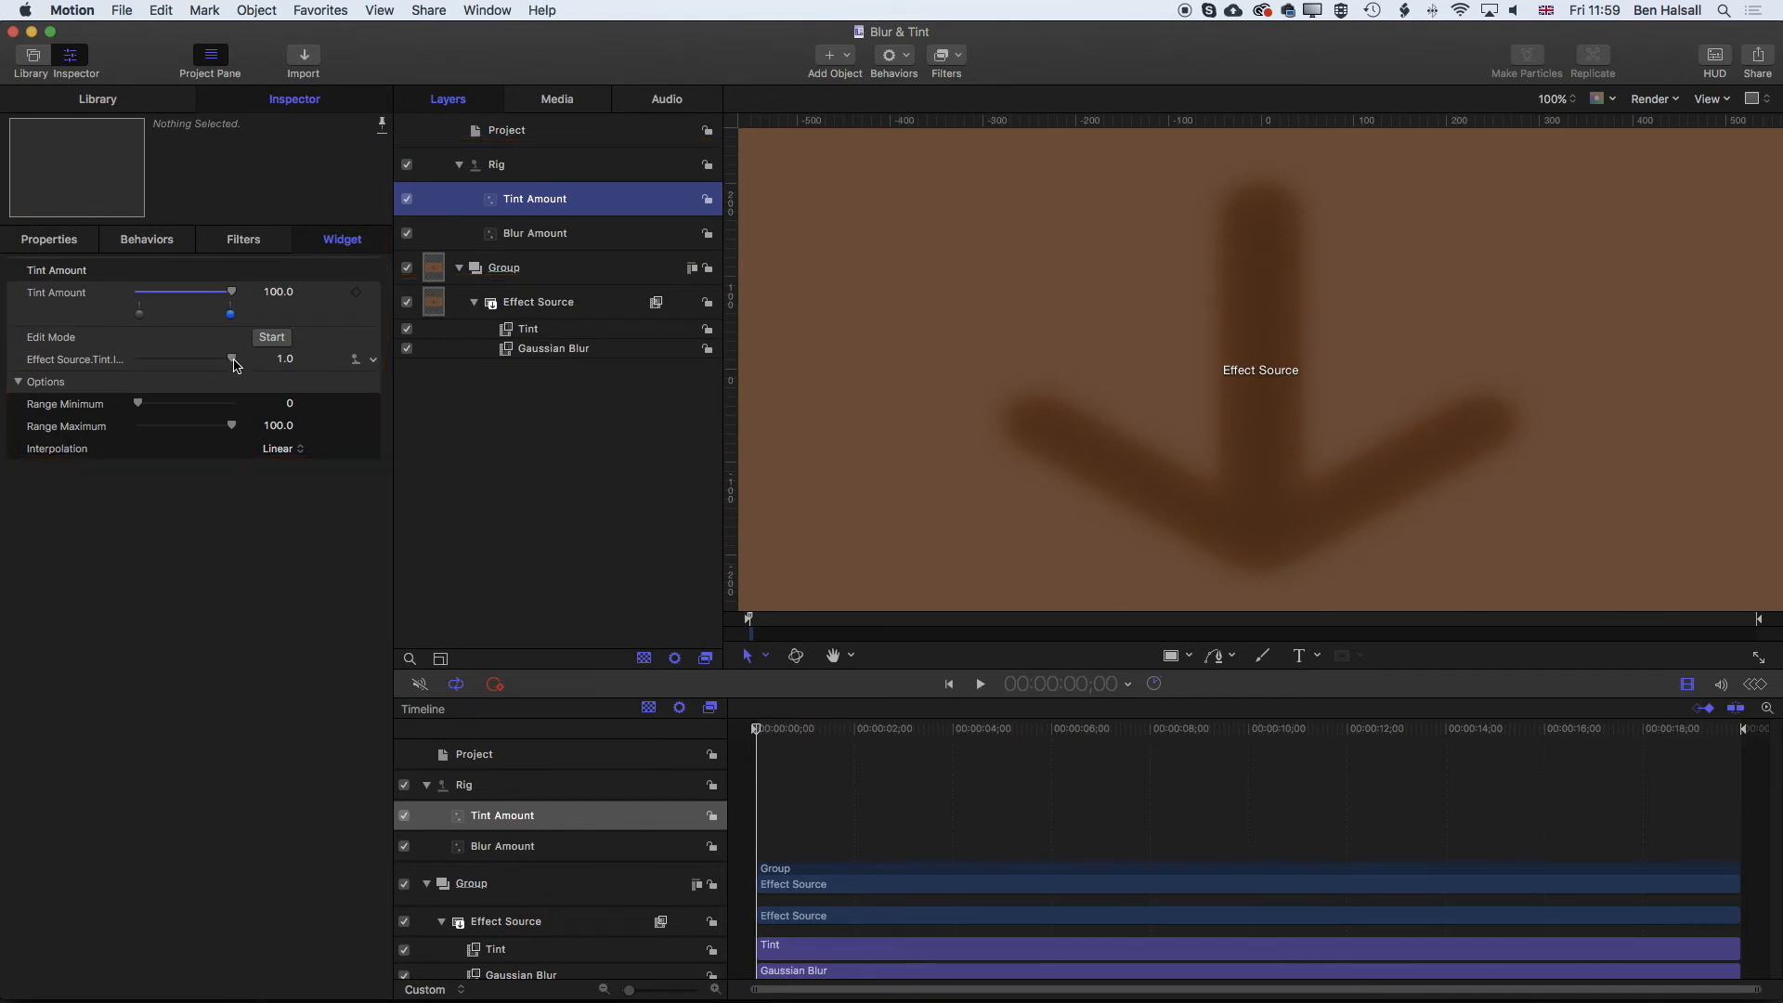
{"action": "left_click", "coordinate": [375, 296]}
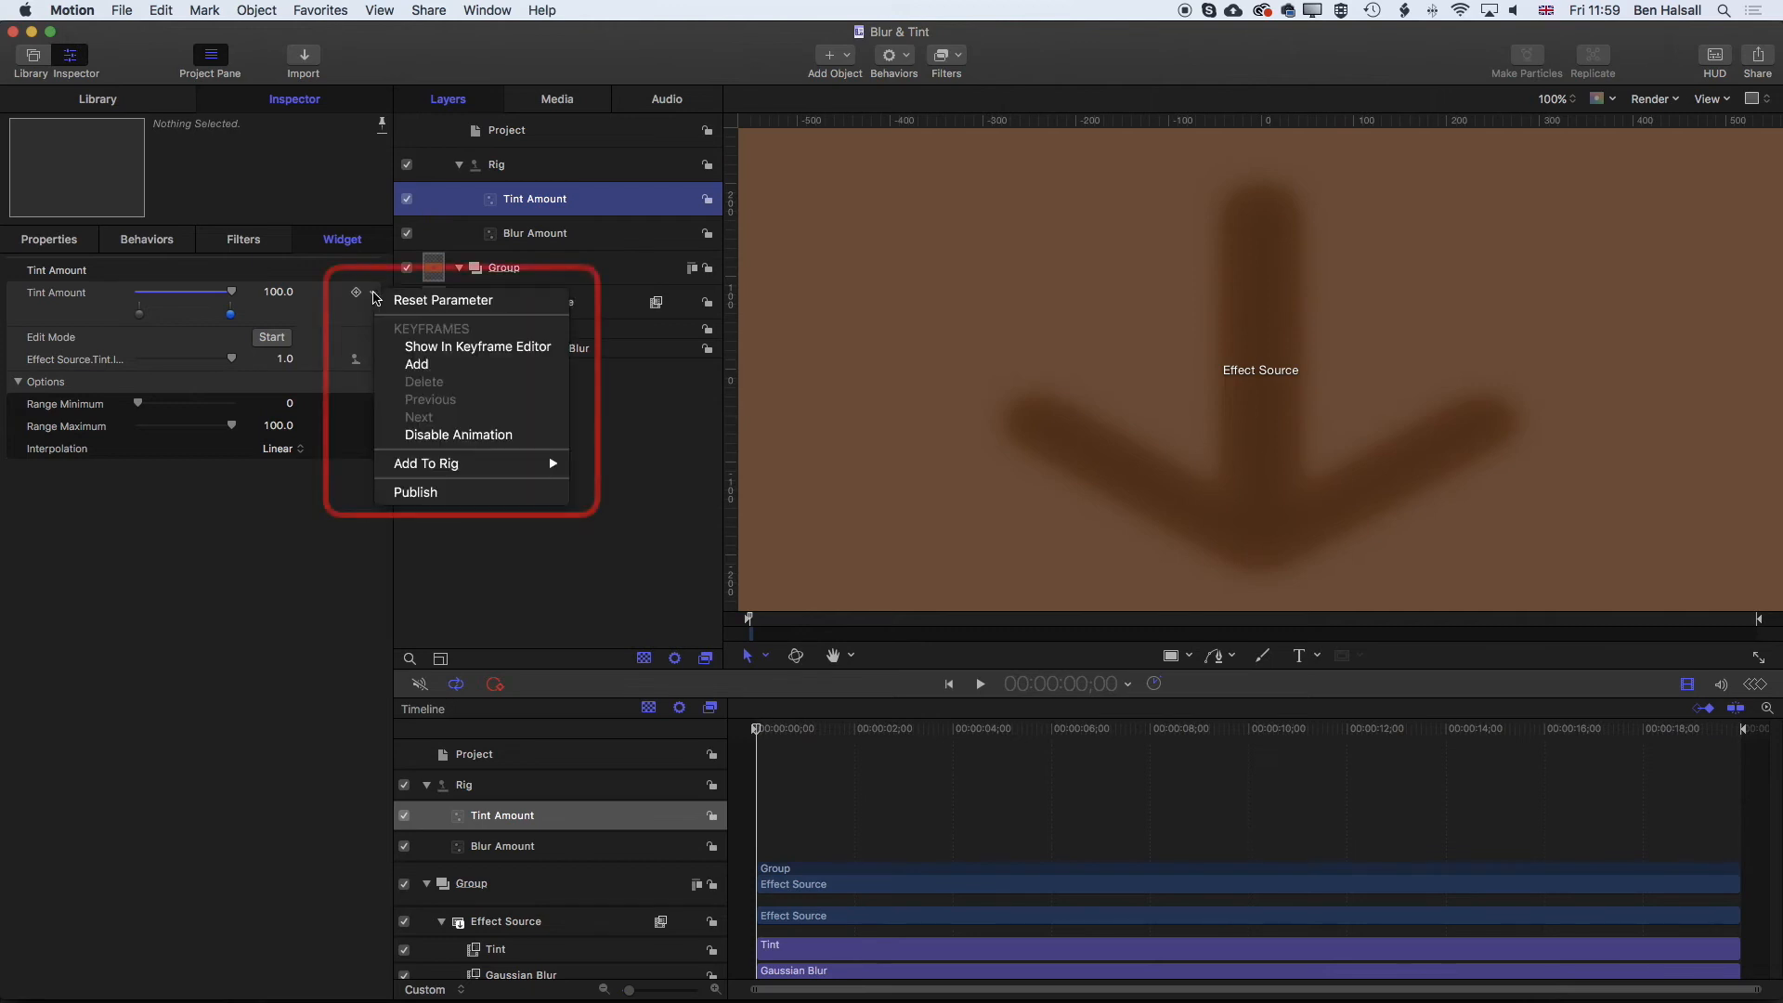
{"action": "left_click", "coordinate": [422, 493]}
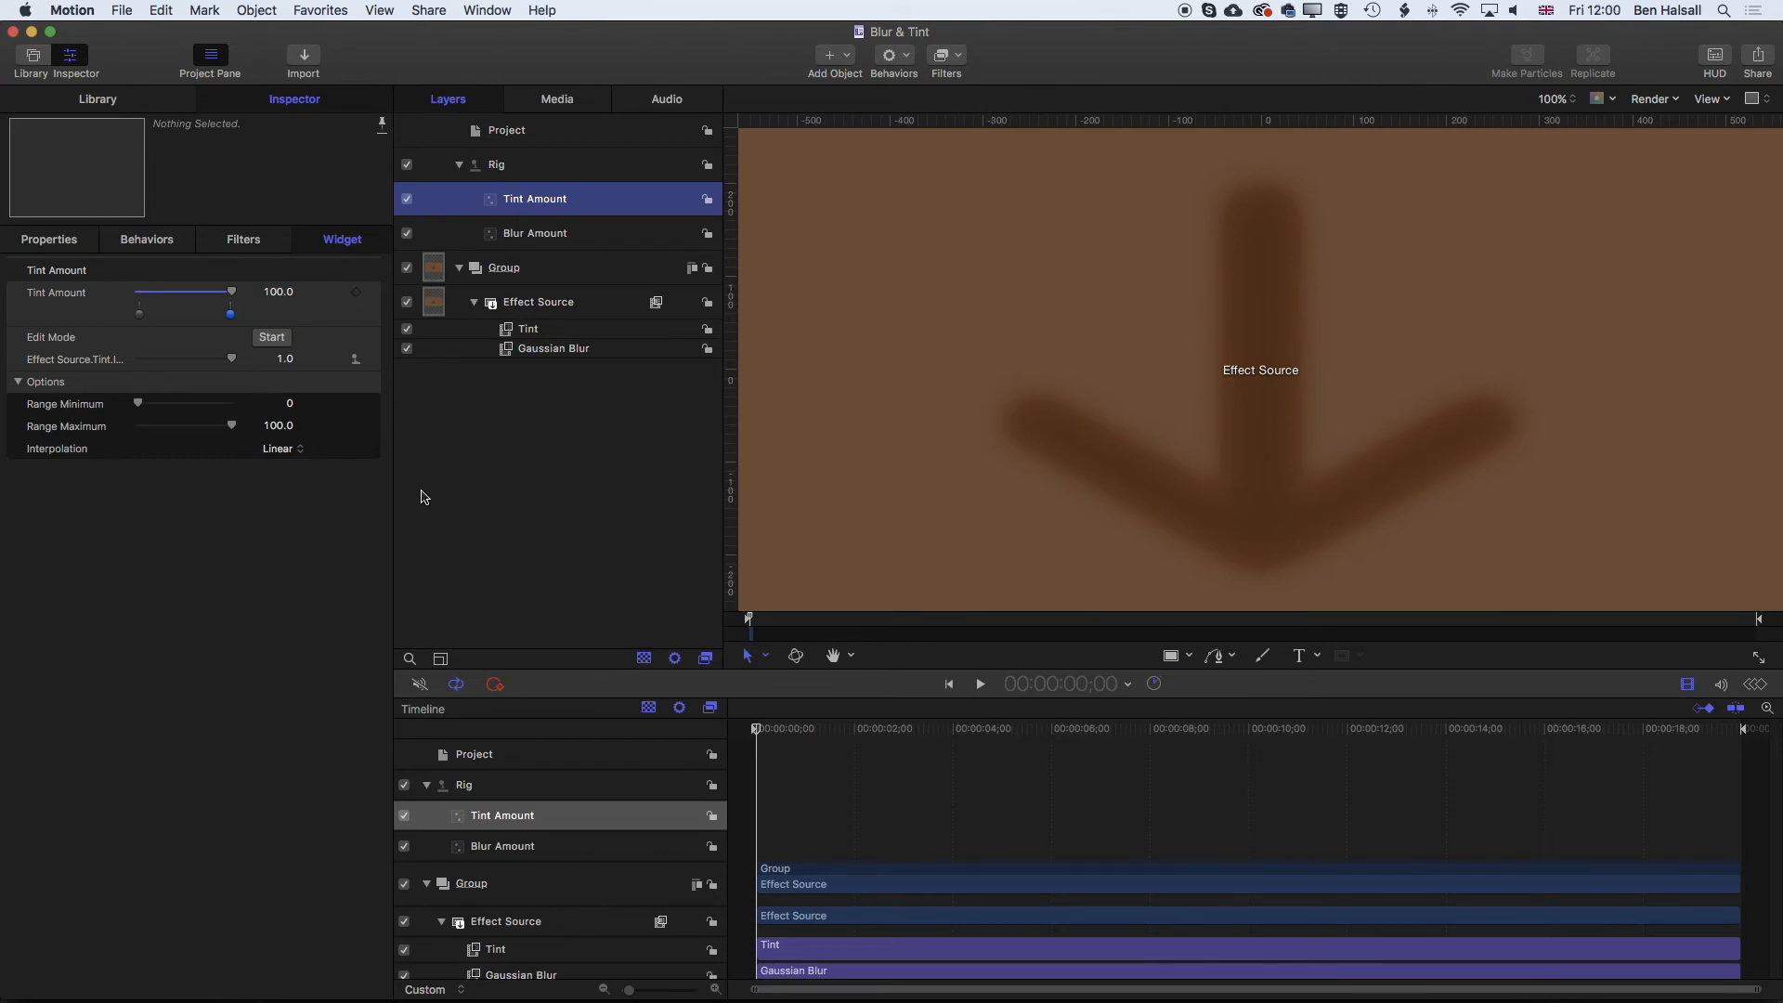
- Publish the Tint filter's color parameter and save the project
{"action": "left_click", "coordinate": [561, 336]}
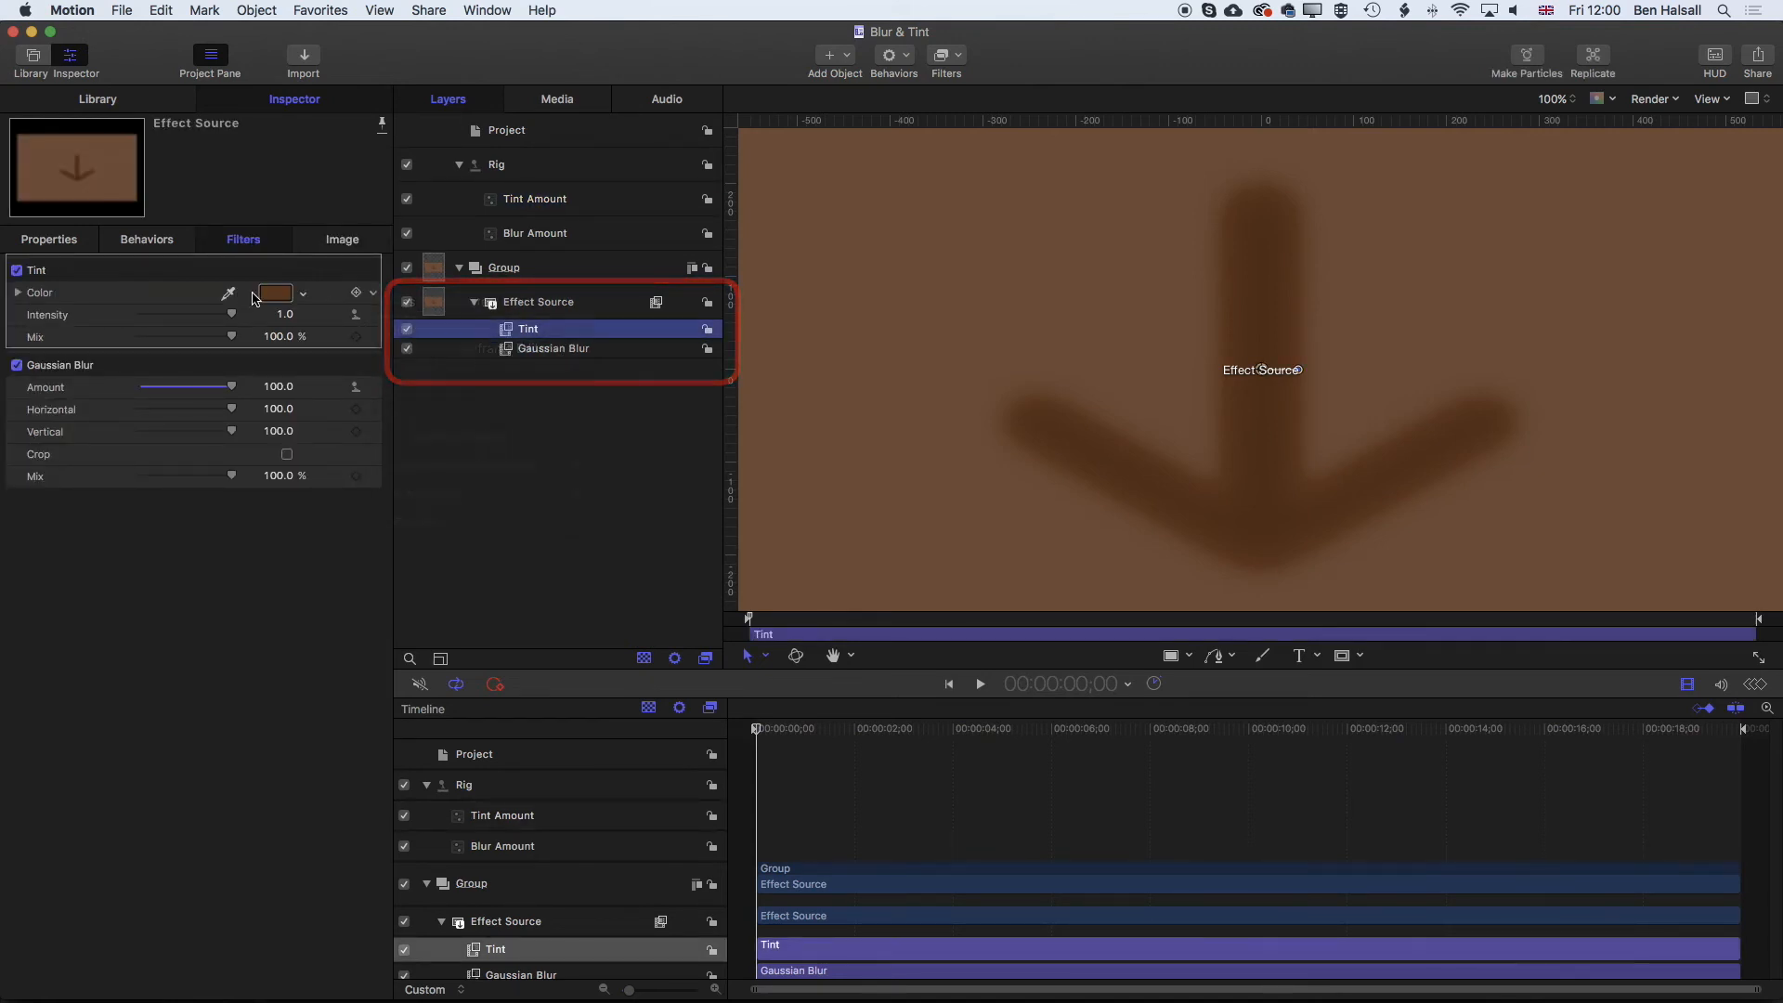
{"action": "left_click", "coordinate": [375, 296]}
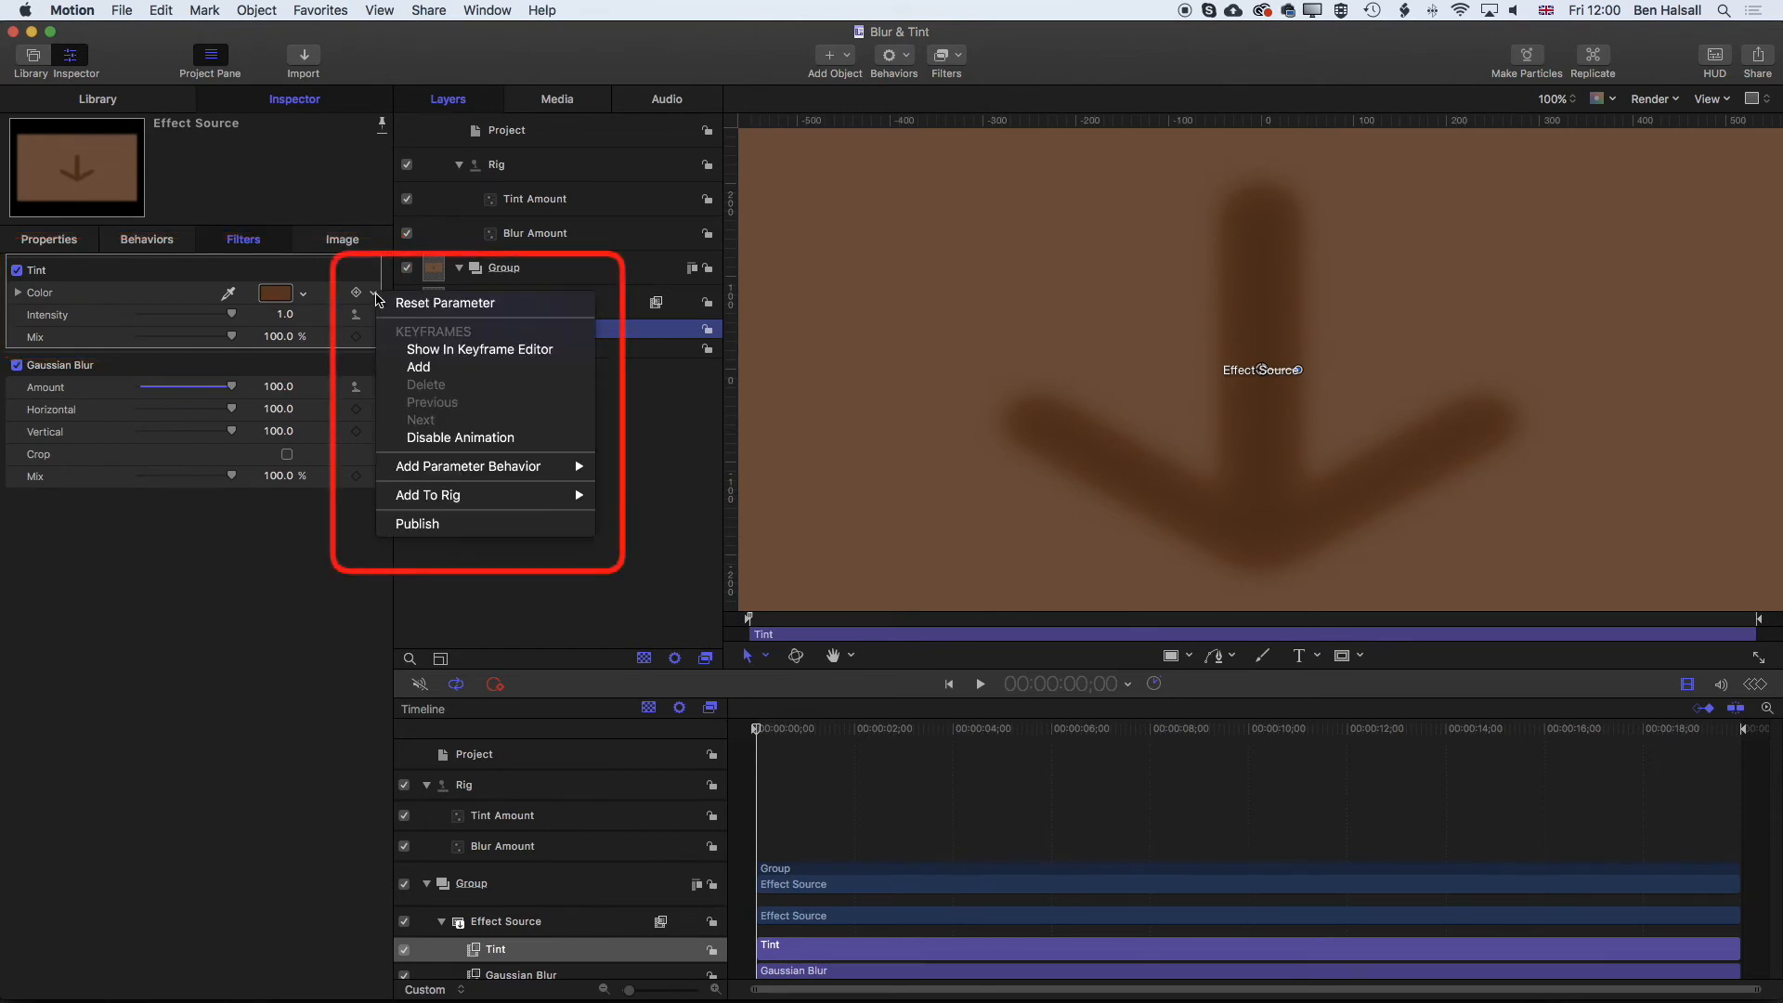
{"action": "left_click", "coordinate": [423, 526]}
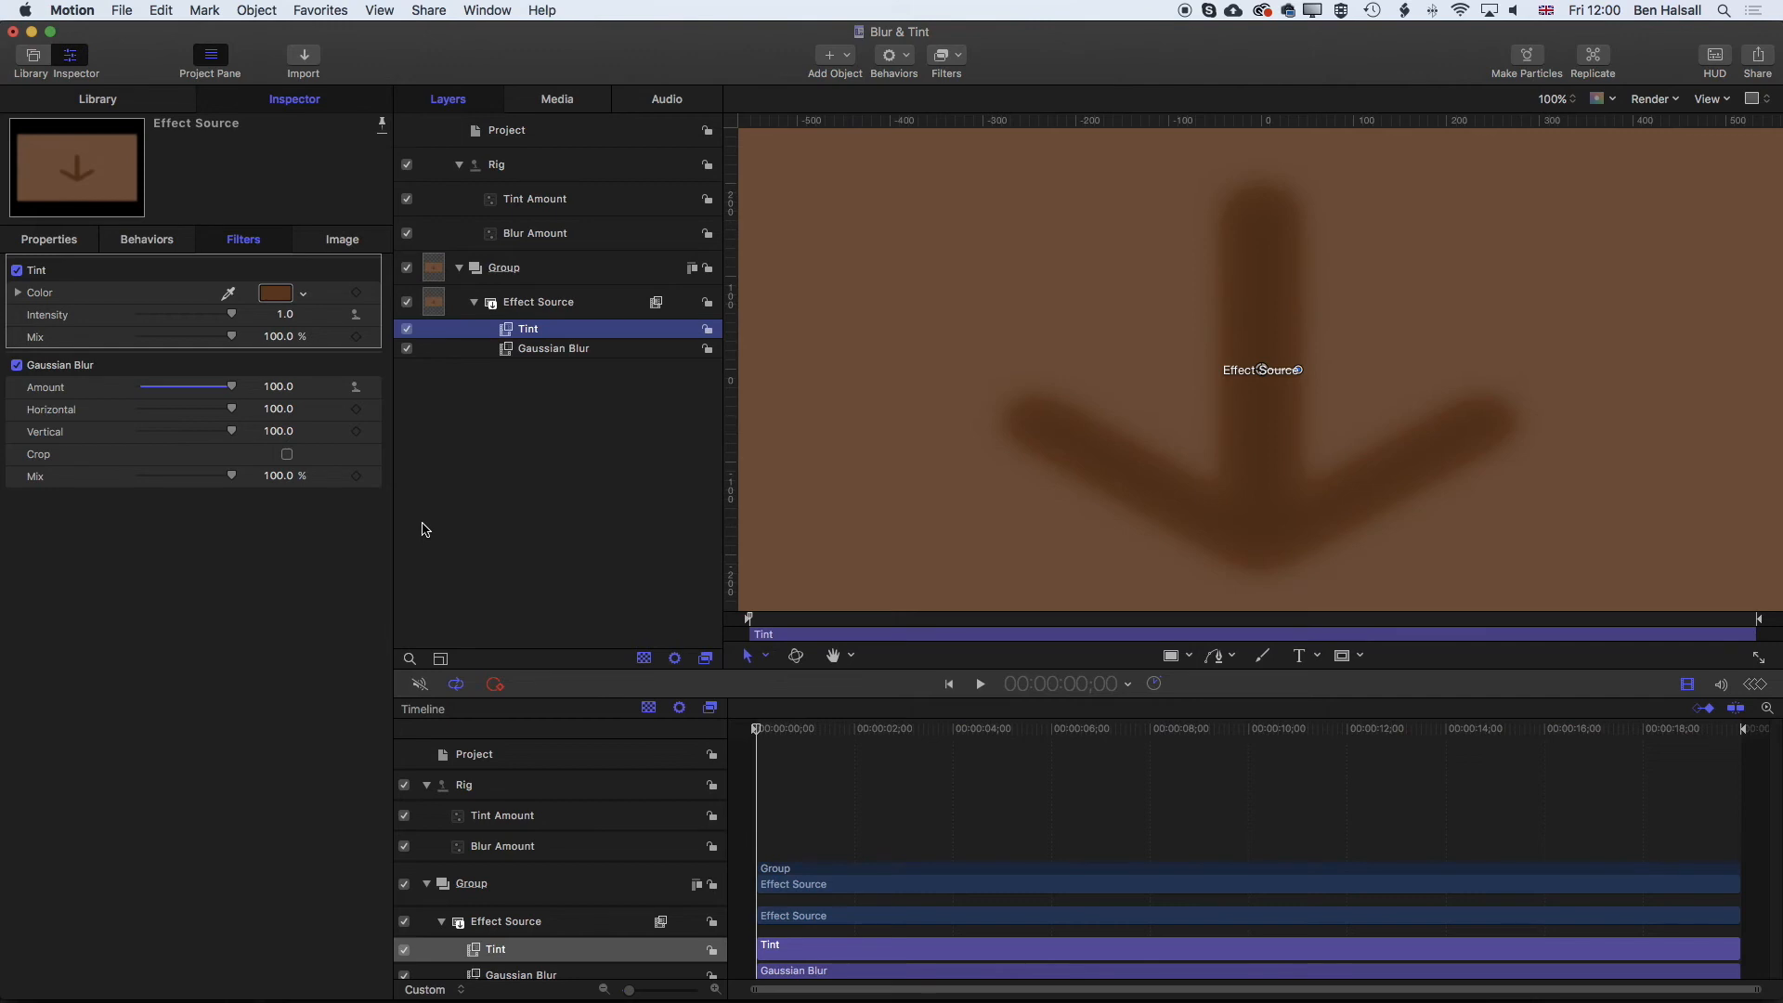
{"action": "left_click", "coordinate": [127, 7]}
{"action": "left_click", "coordinate": [162, 137]}
- Switch to Final Cut Pro, remove the old Blur & Tint effect from the surfboard clip and apply the updated Blur & Tint effect
{"action": "key", "text": "super+Tab"}
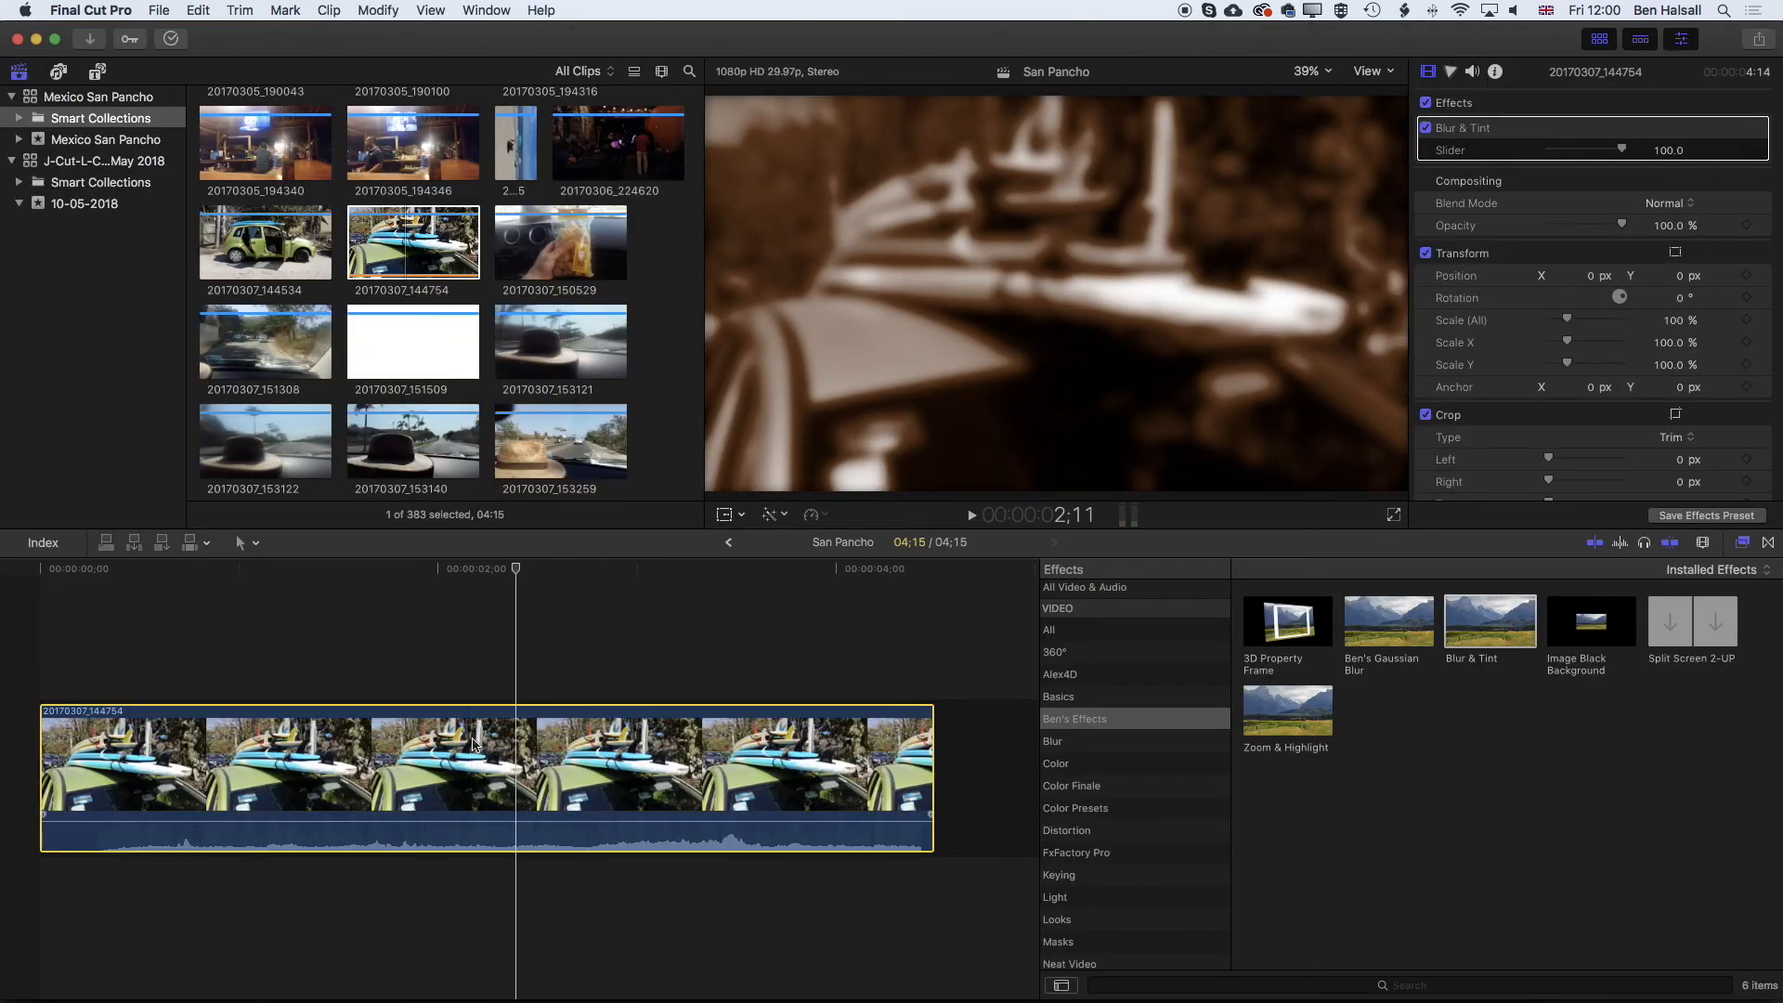
{"action": "left_click", "coordinate": [1517, 138]}
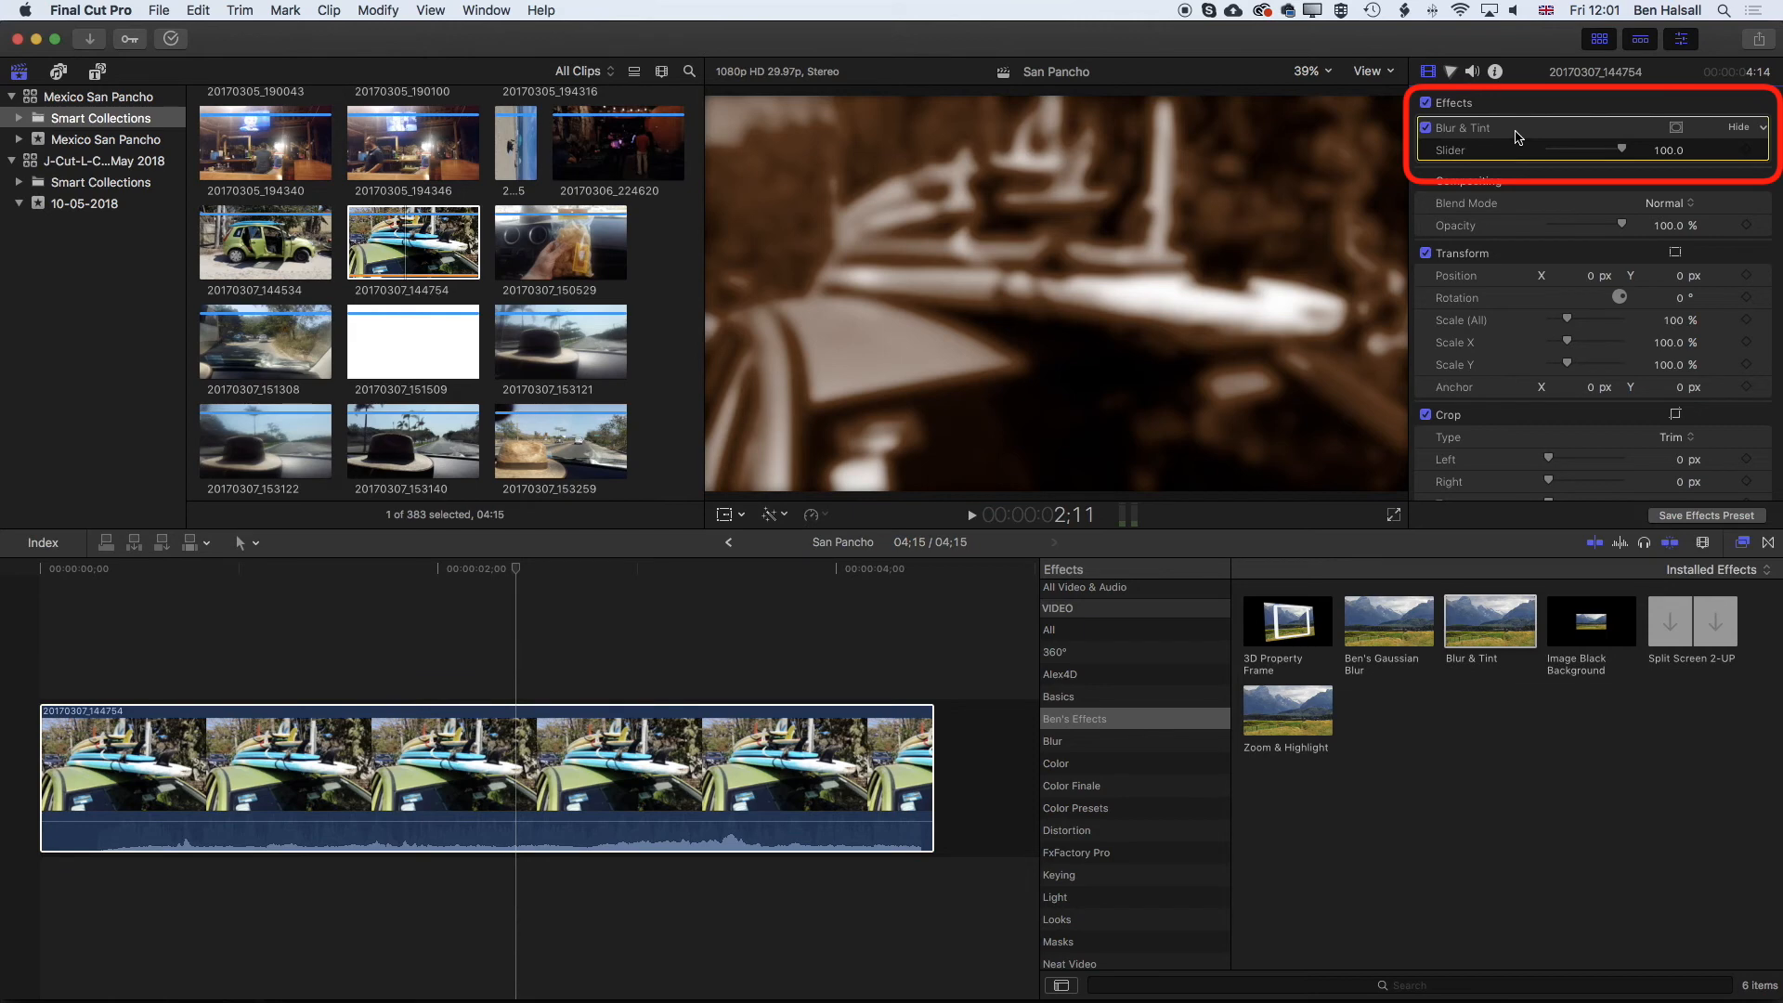
{"action": "key", "text": "Delete"}
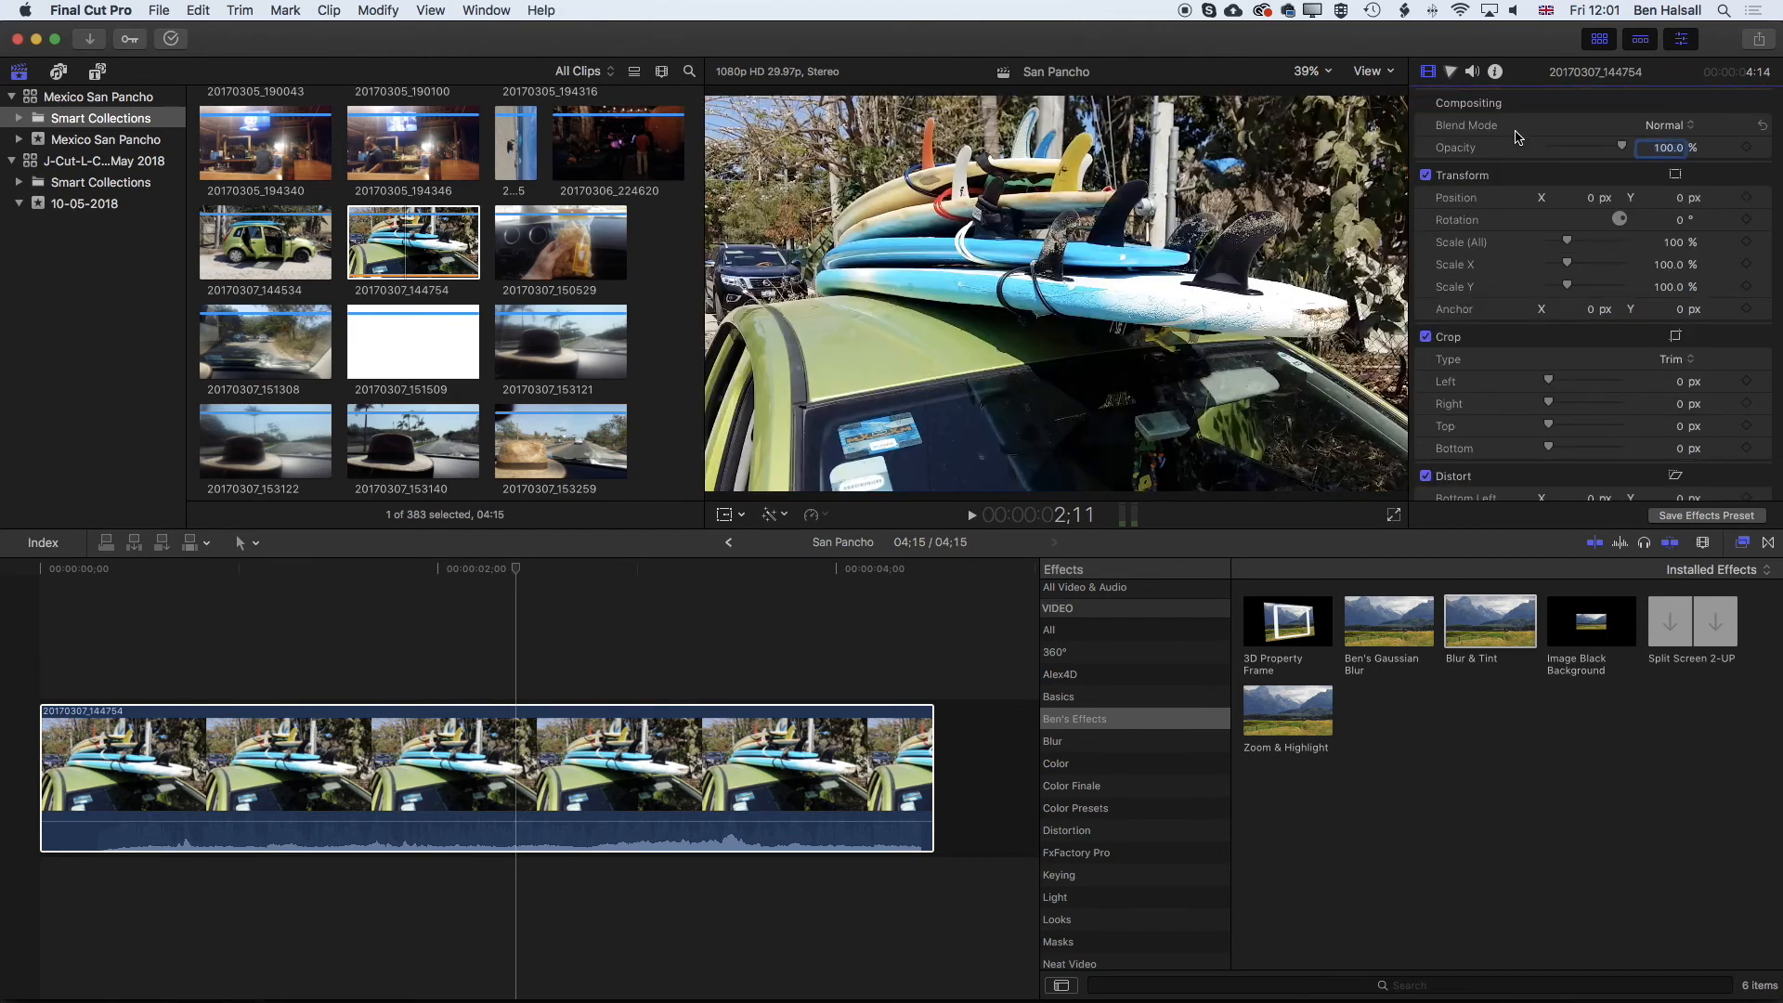
{"action": "left_click", "coordinate": [592, 734]}
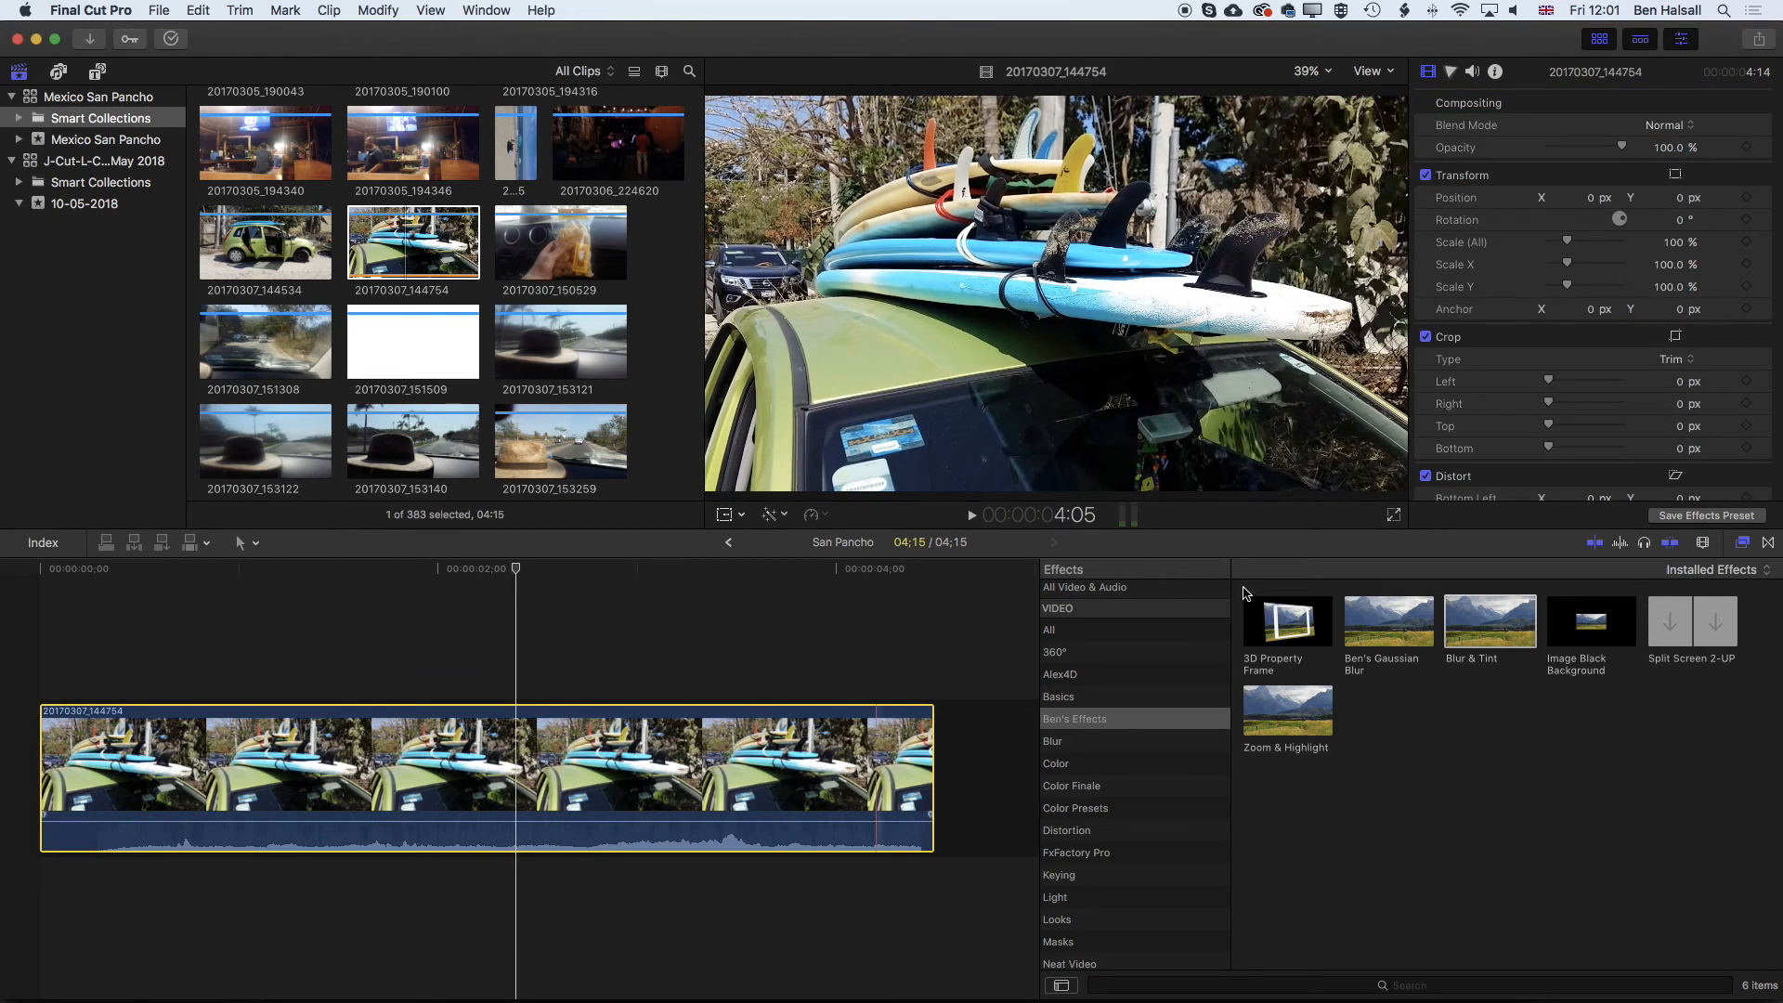
{"action": "left_click_drag", "start_coordinate": [1518, 621], "coordinate": [572, 738]}
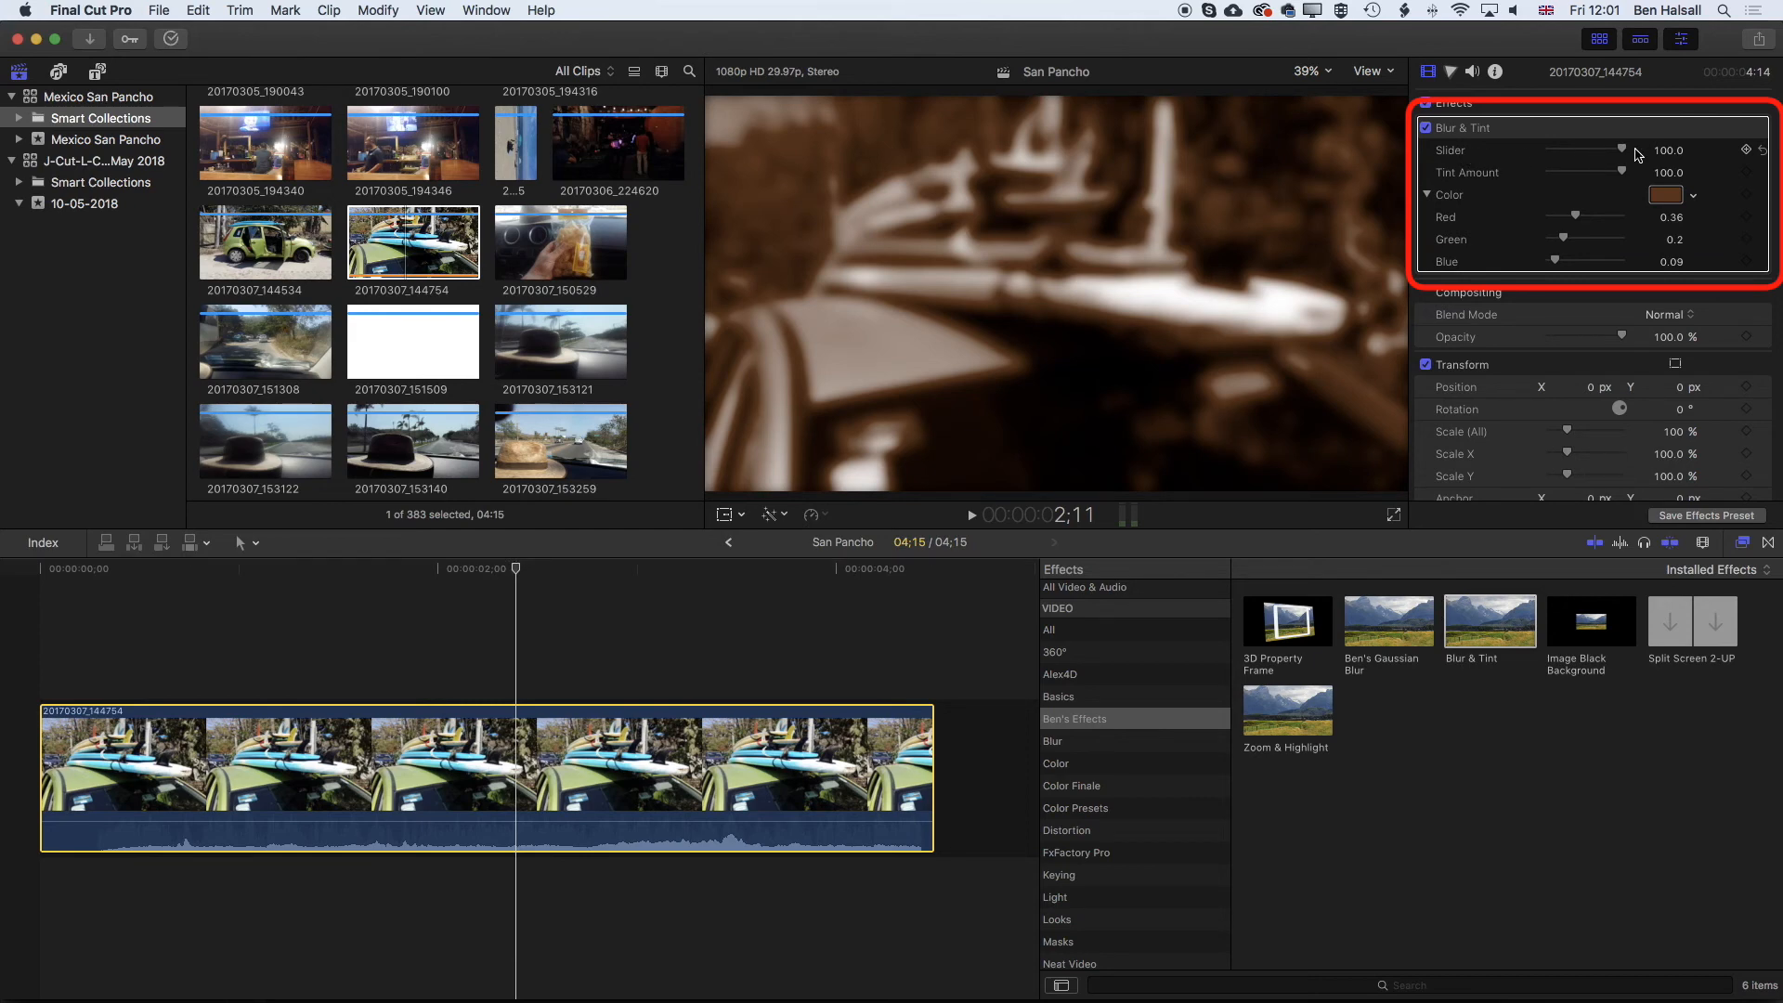
- Adjust the clip's Blur & Tint effect to a light yellow color, a tint amount of about 36 and a blur slider value of about 75
{"action": "left_click_drag", "start_coordinate": [1624, 150], "coordinate": [1574, 151]}
{"action": "left_click", "coordinate": [1695, 196]}
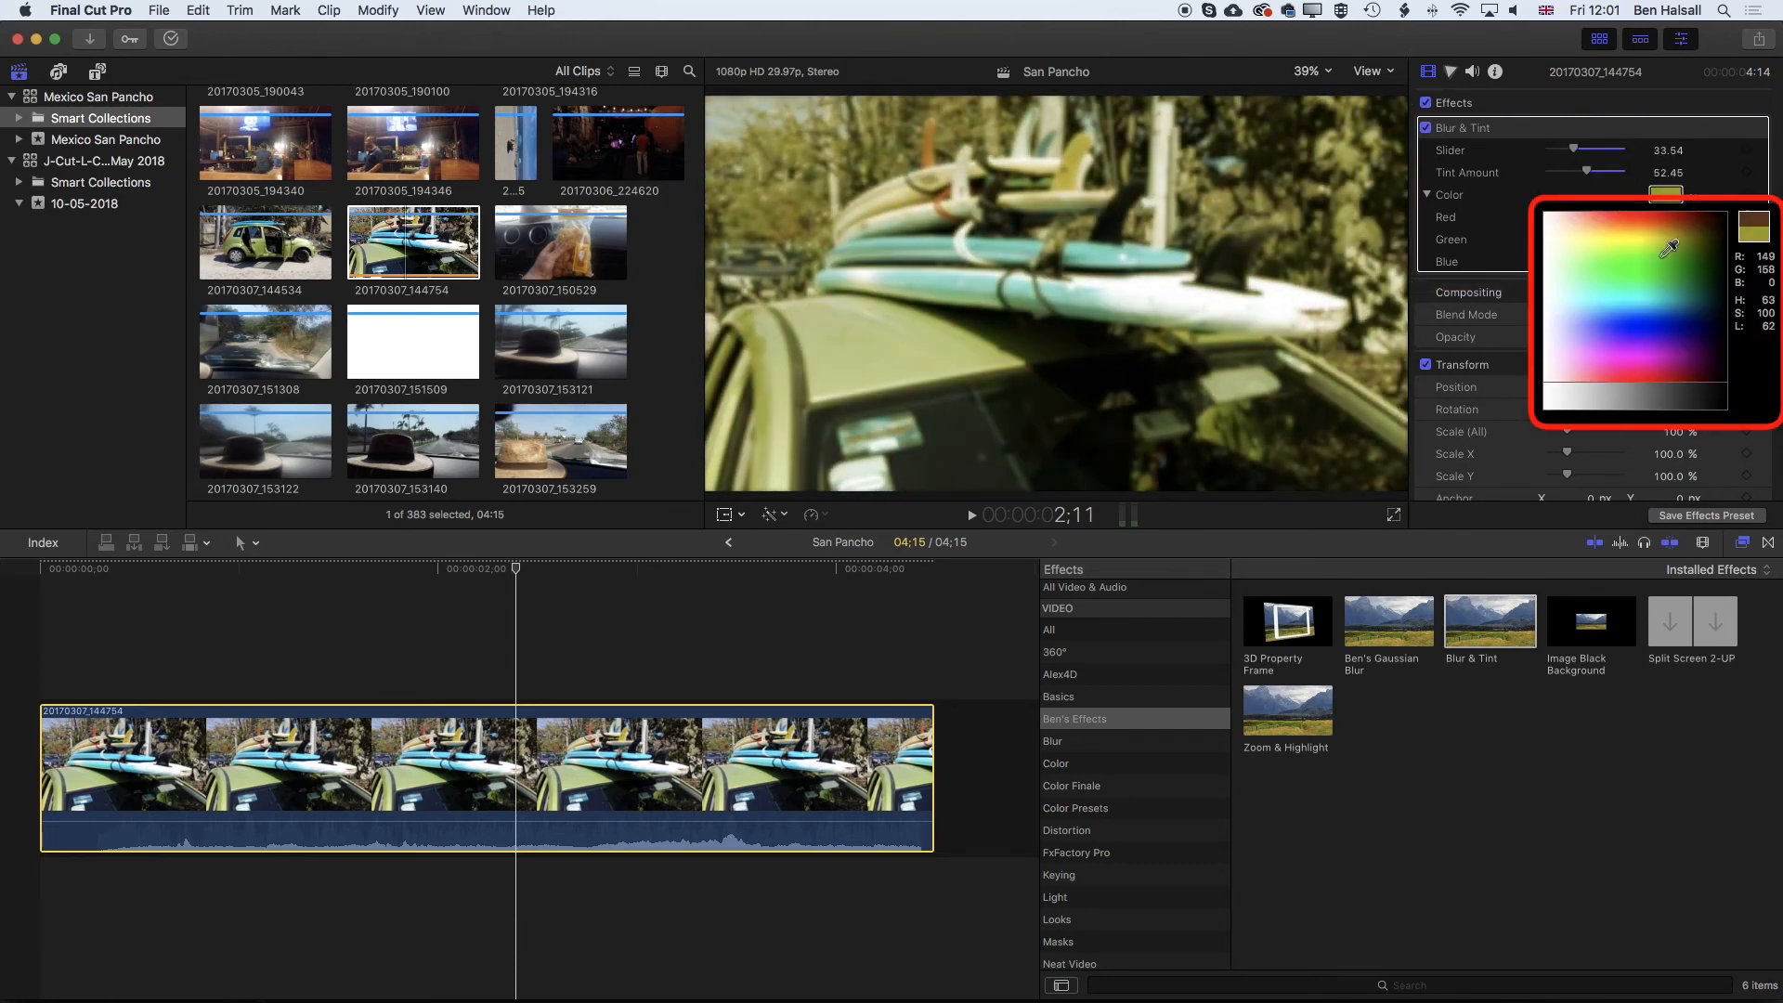
{"action": "left_click", "coordinate": [1611, 285]}
{"action": "left_click", "coordinate": [1600, 228]}
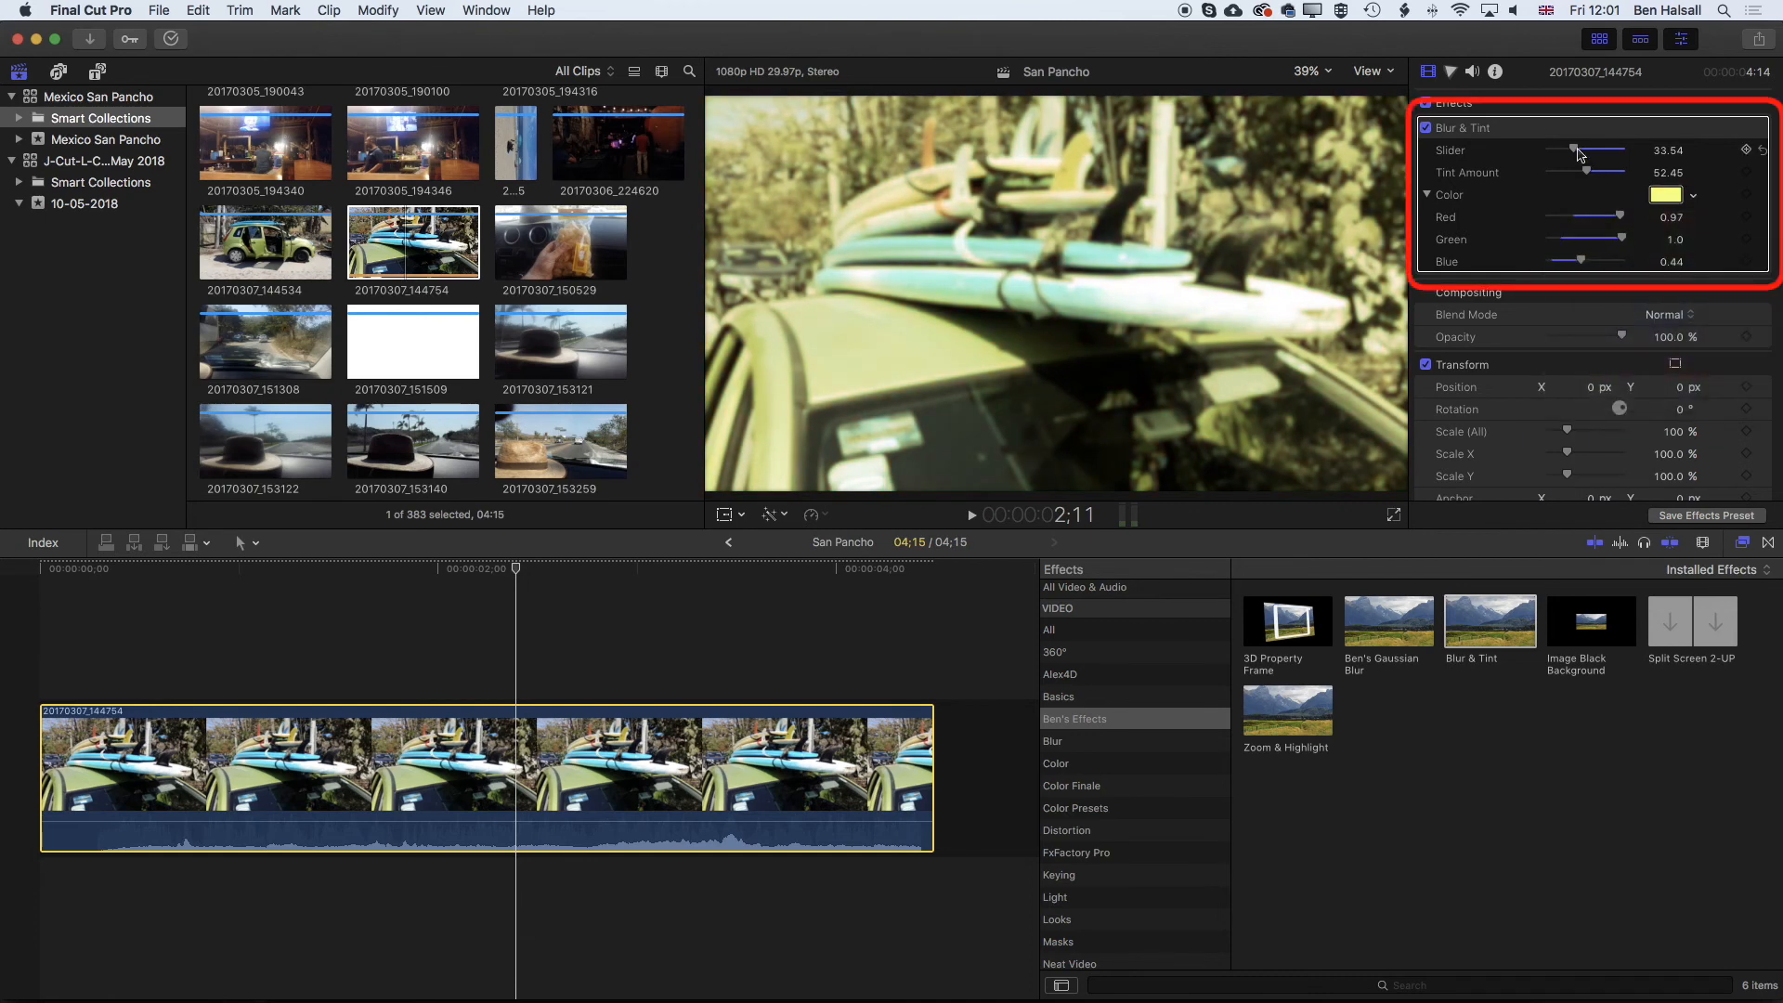
{"action": "left_click_drag", "start_coordinate": [1587, 172], "coordinate": [1579, 175]}
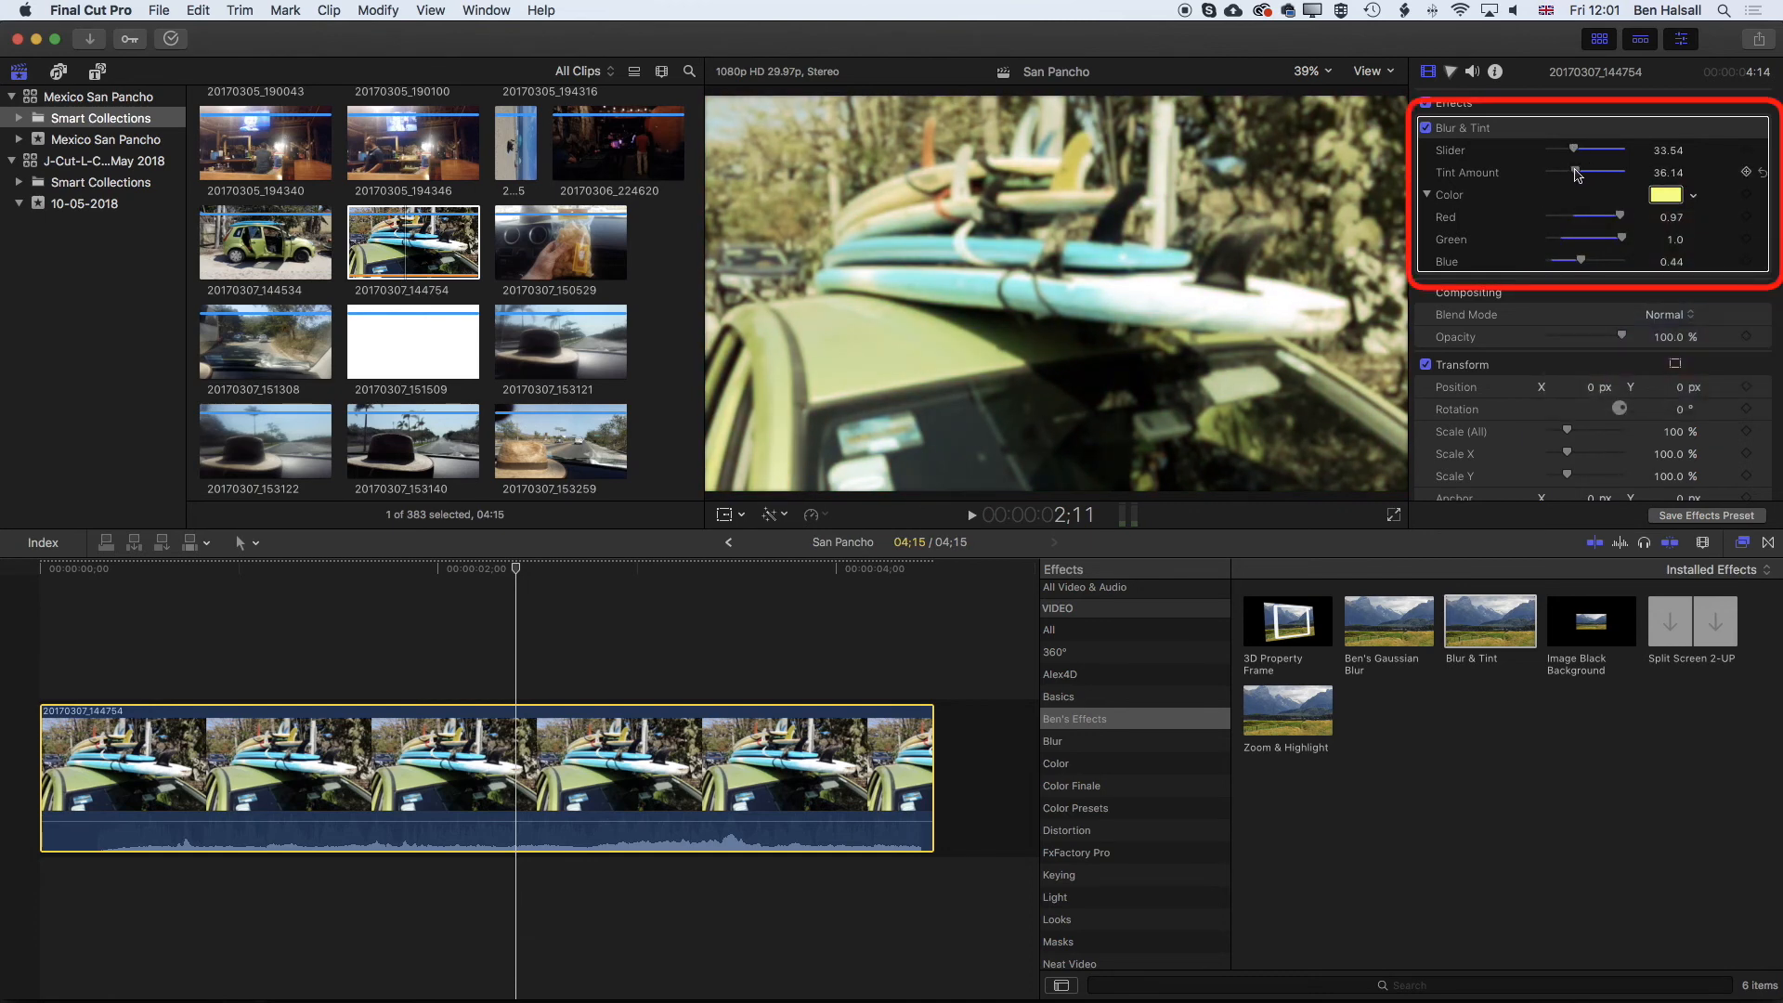
{"action": "left_click_drag", "start_coordinate": [1574, 149], "coordinate": [1604, 150]}
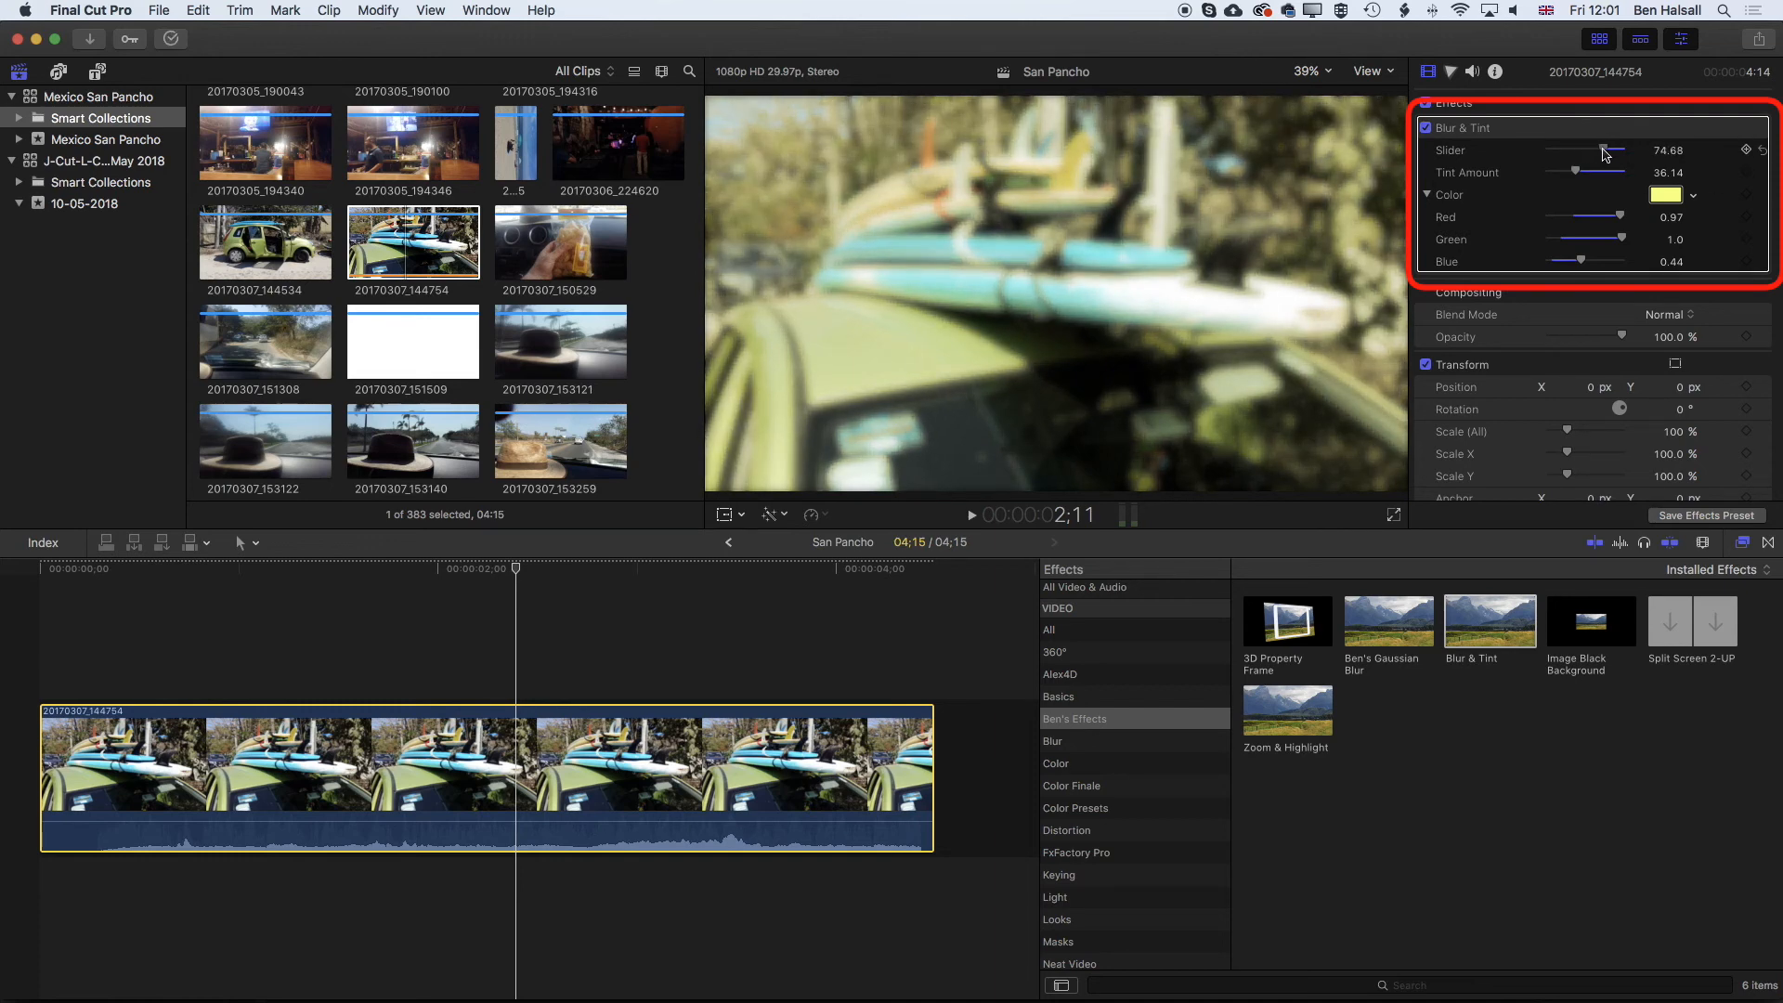
- Keyframe the effect's blur slider from 74.68 at the clip's start to 0 at 00:29, and play back the animation
{"action": "key", "text": "Home"}
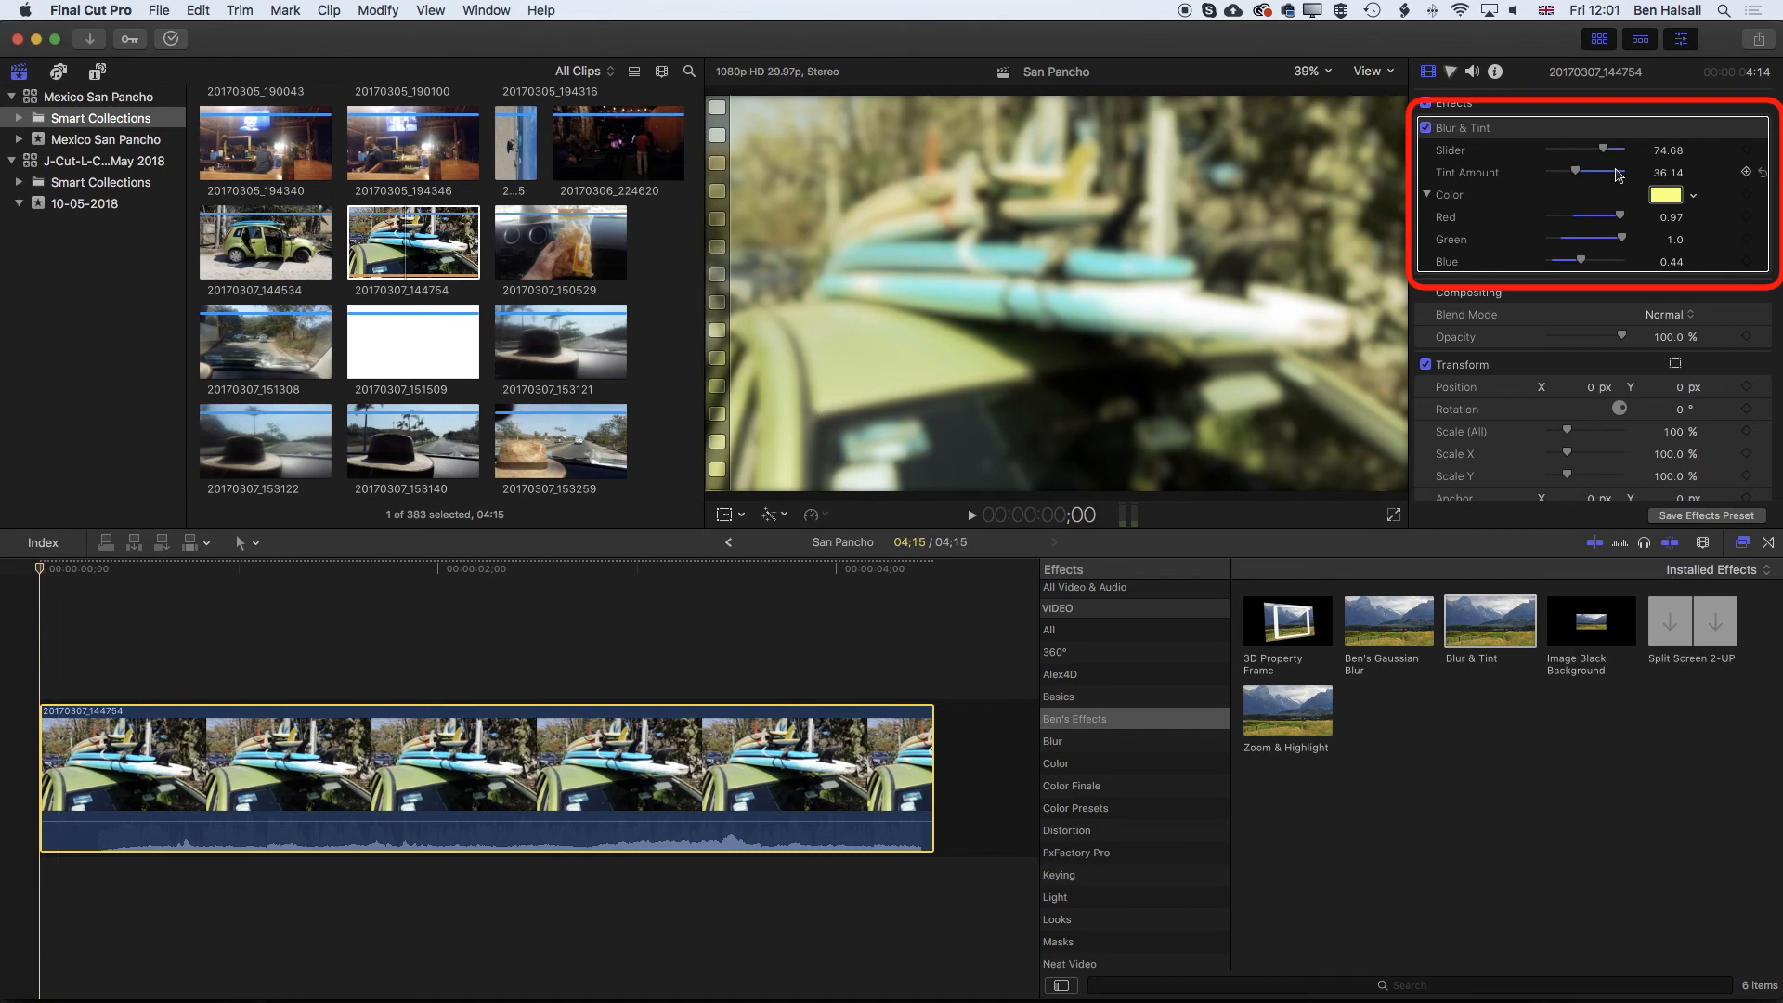
{"action": "left_click", "coordinate": [1749, 151]}
{"action": "left_click_drag", "start_coordinate": [168, 571], "coordinate": [236, 572]}
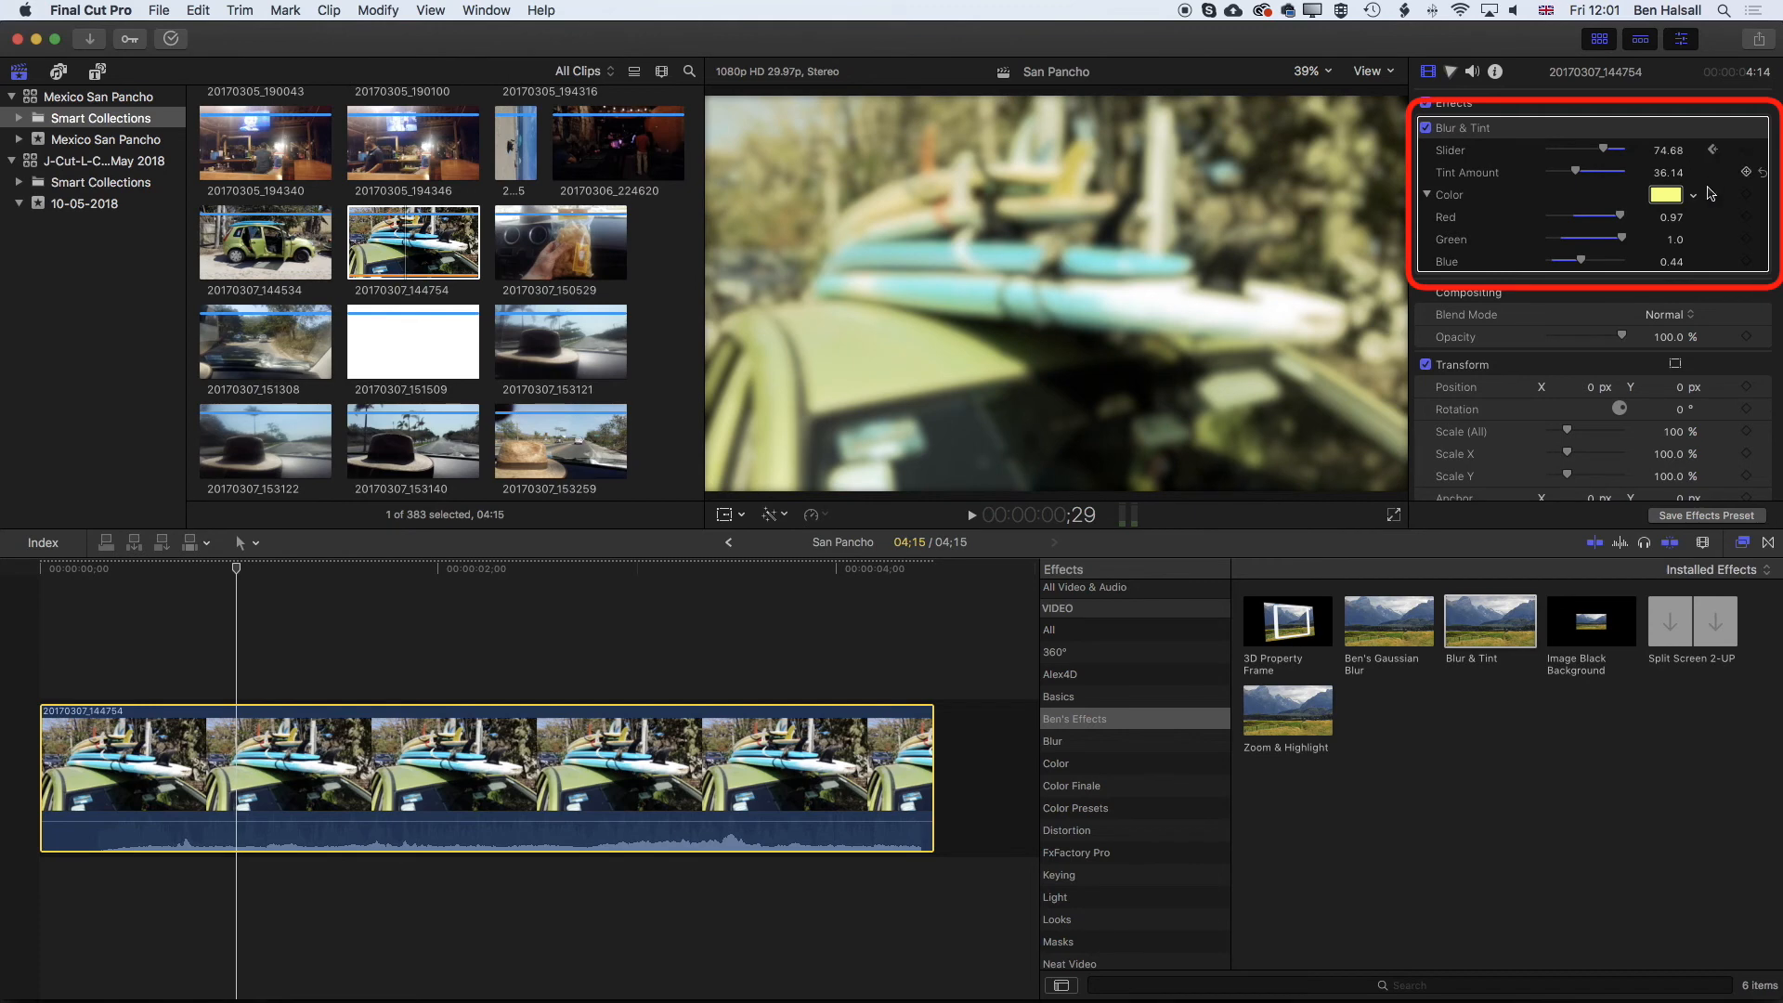
{"action": "left_click_drag", "start_coordinate": [1606, 155], "coordinate": [1524, 154]}
{"action": "left_click_drag", "start_coordinate": [238, 570], "coordinate": [4, 565]}
{"action": "key", "text": "space"}
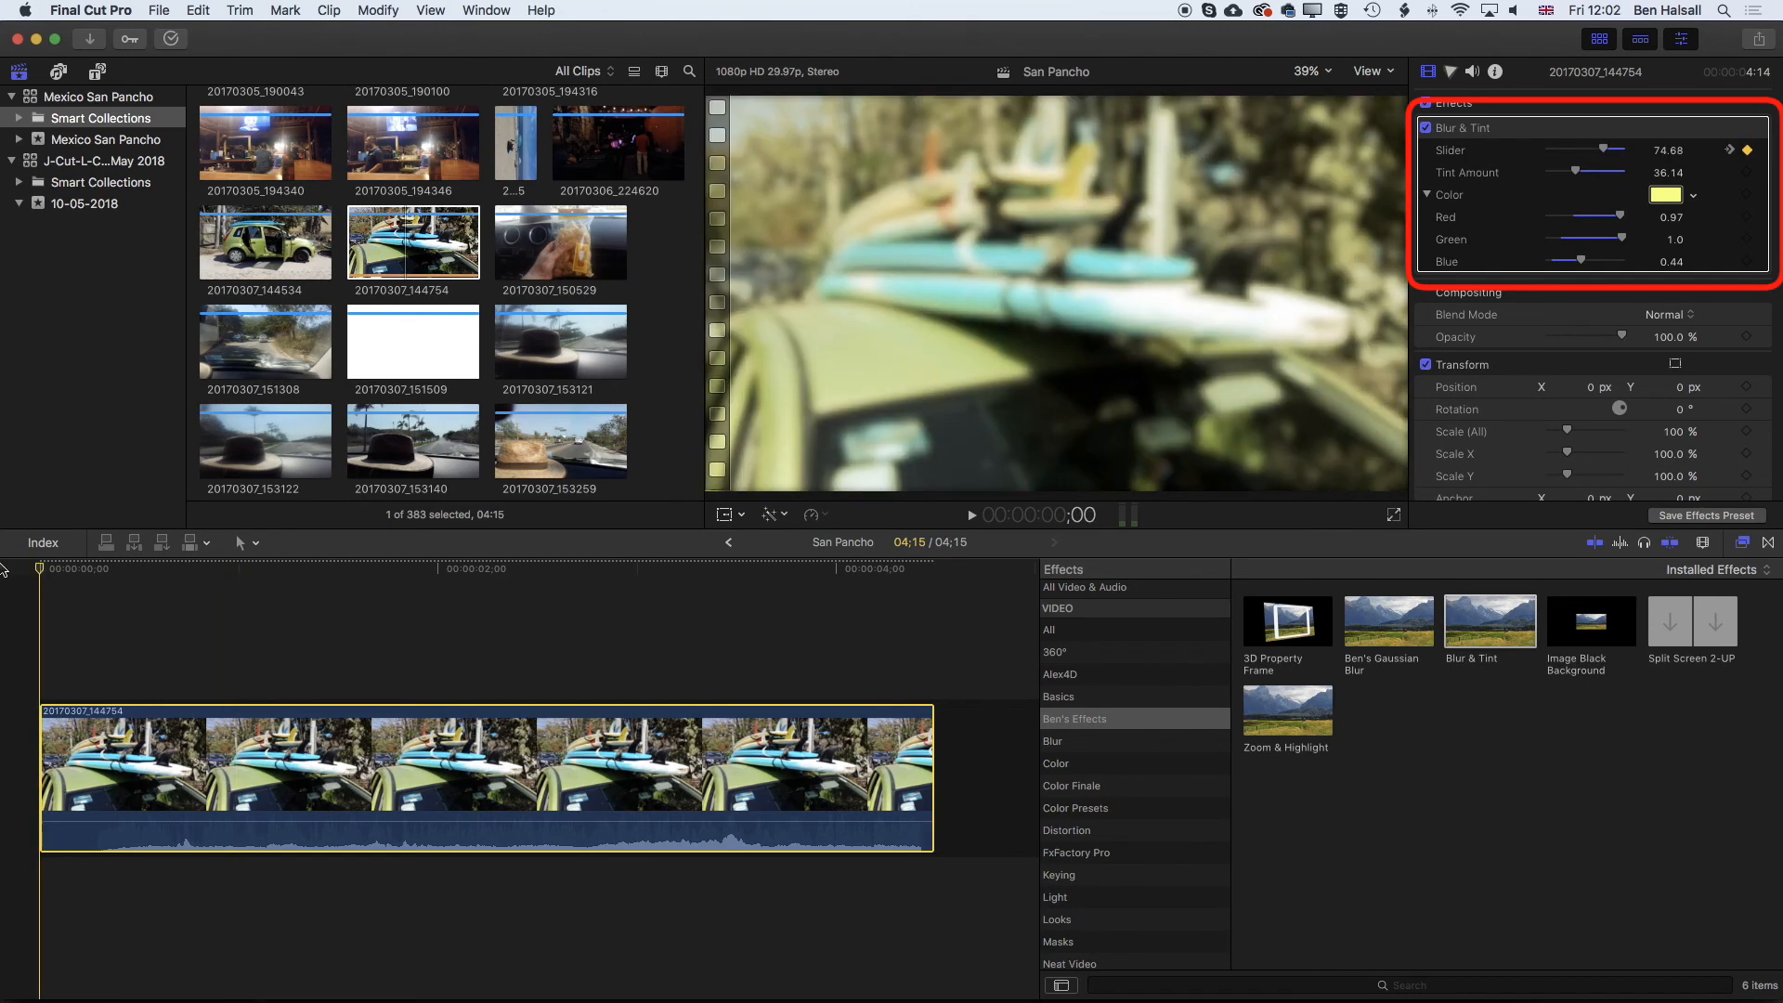
{"action": "key", "text": "space"}
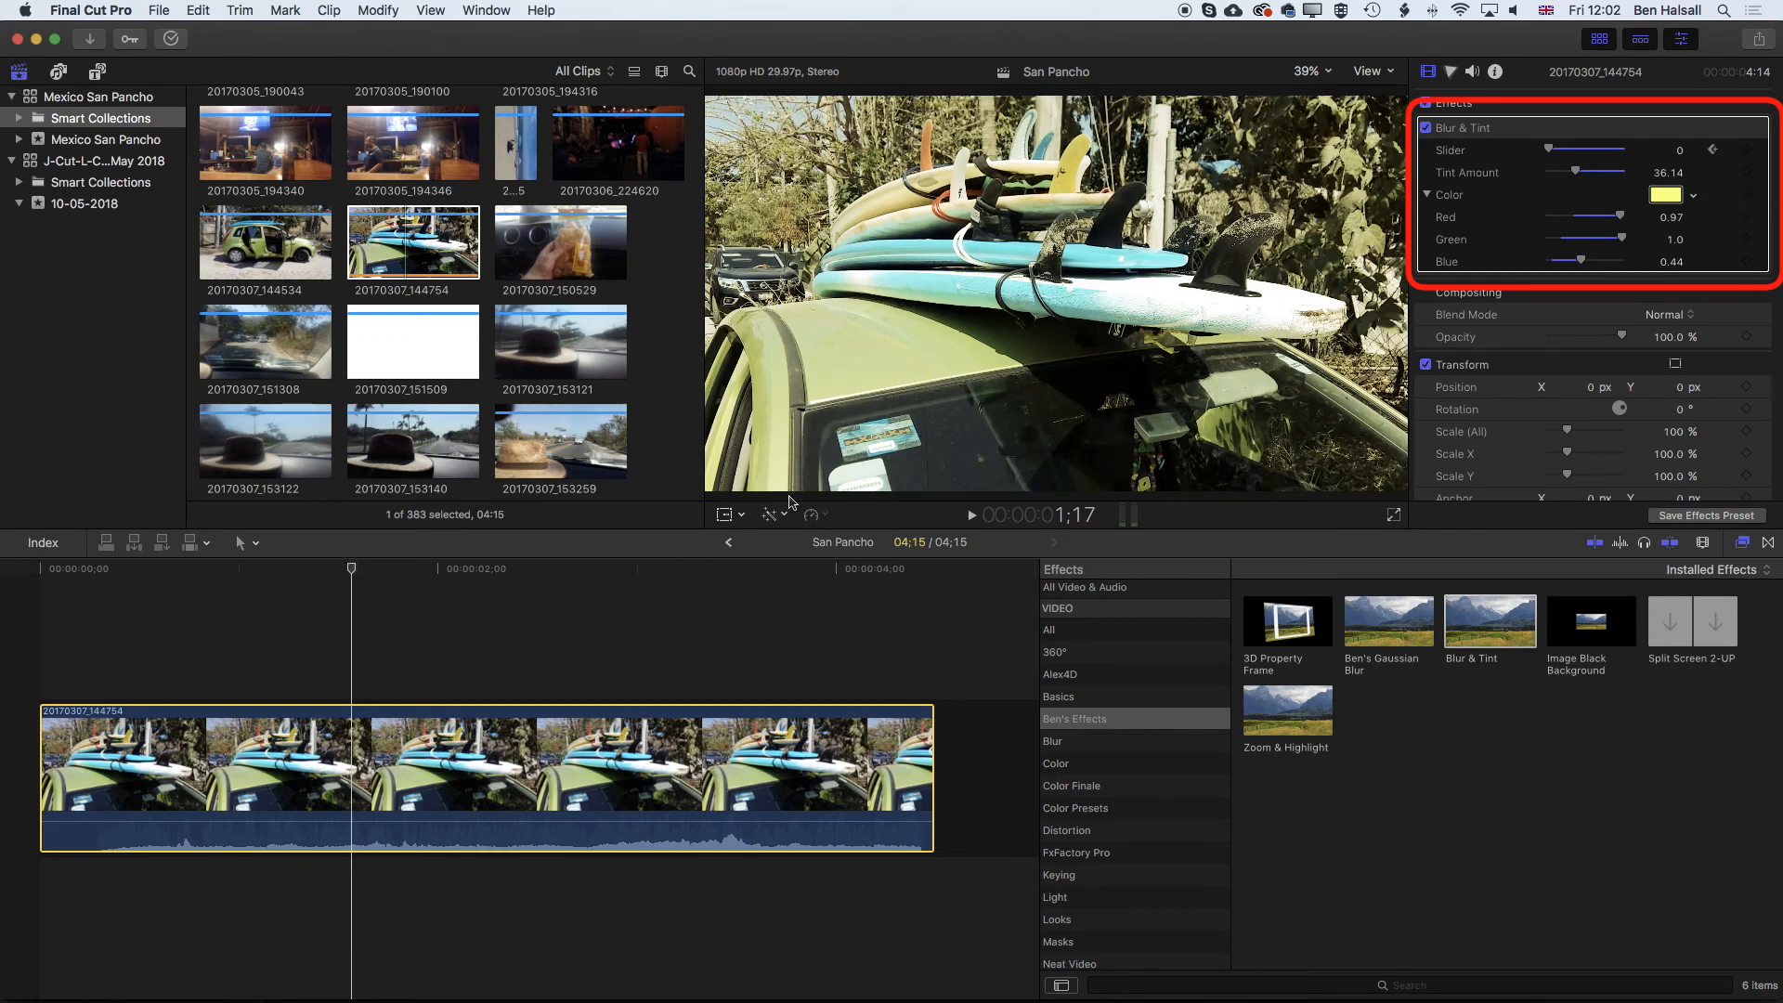
- Keyframe the tint color's Red value from 0 at the clip's start to 1.0 at 2:02, and play back the animation
{"action": "key", "text": "Home"}
{"action": "left_click_drag", "start_coordinate": [1622, 216], "coordinate": [1549, 217]}
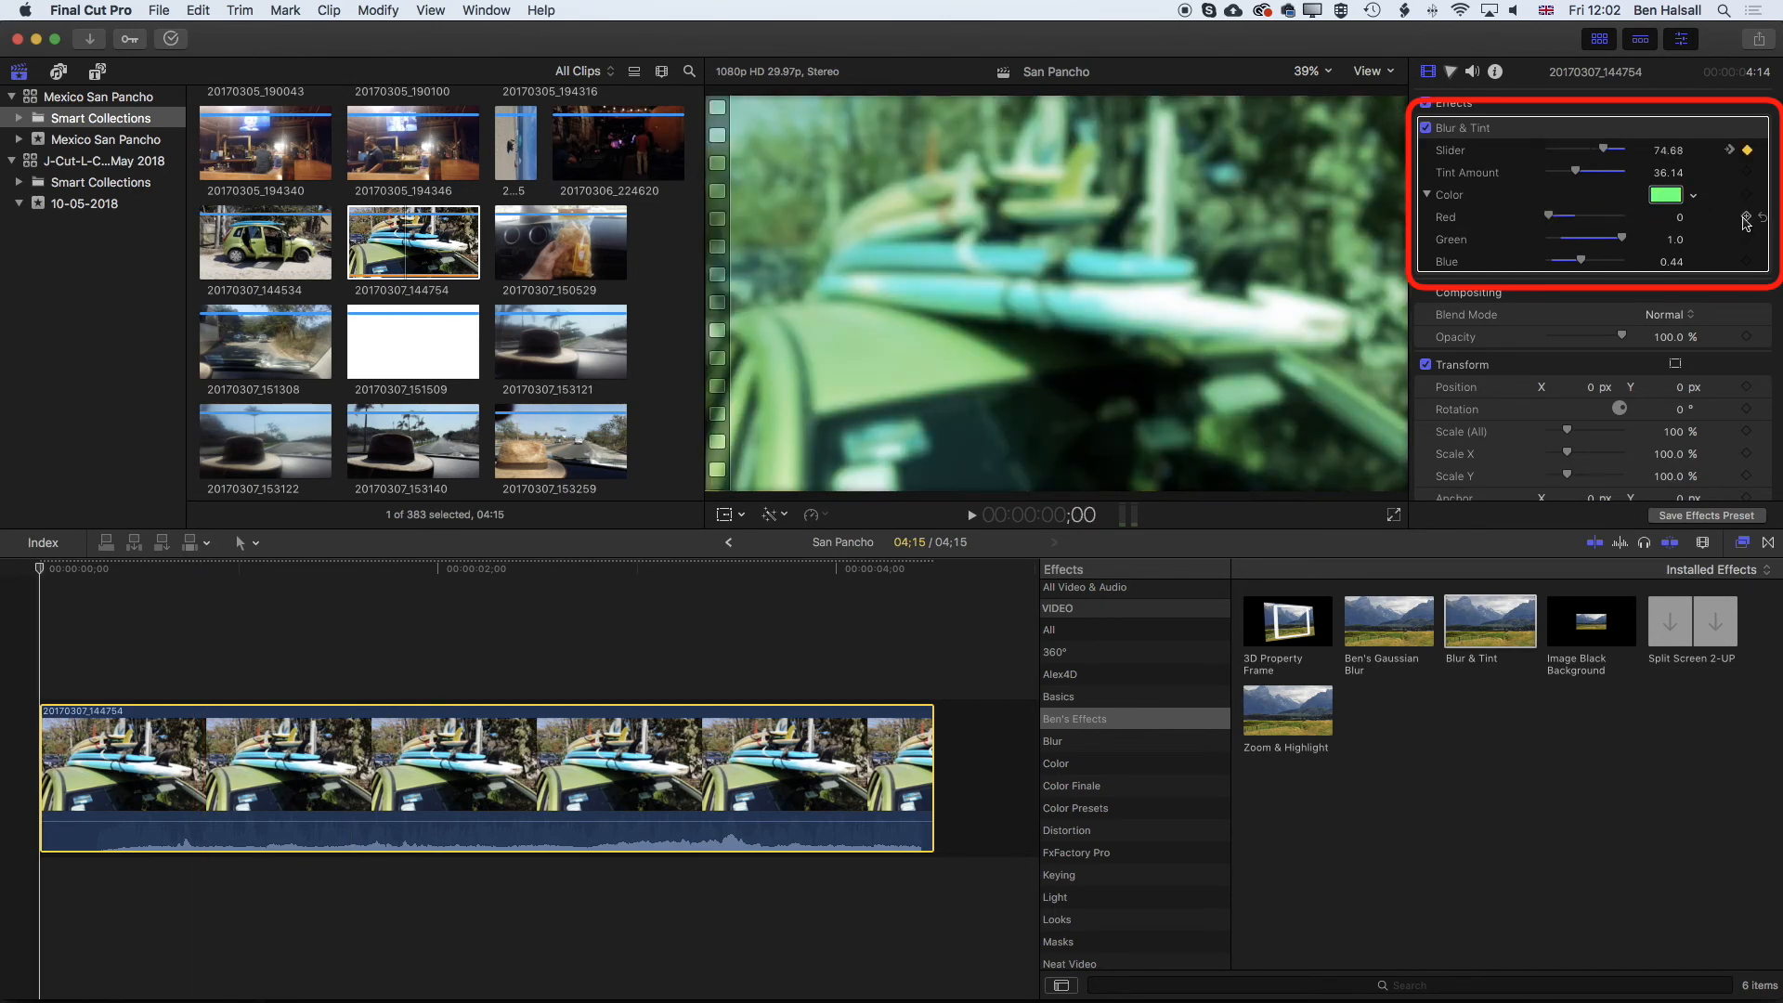
{"action": "left_click", "coordinate": [453, 568]}
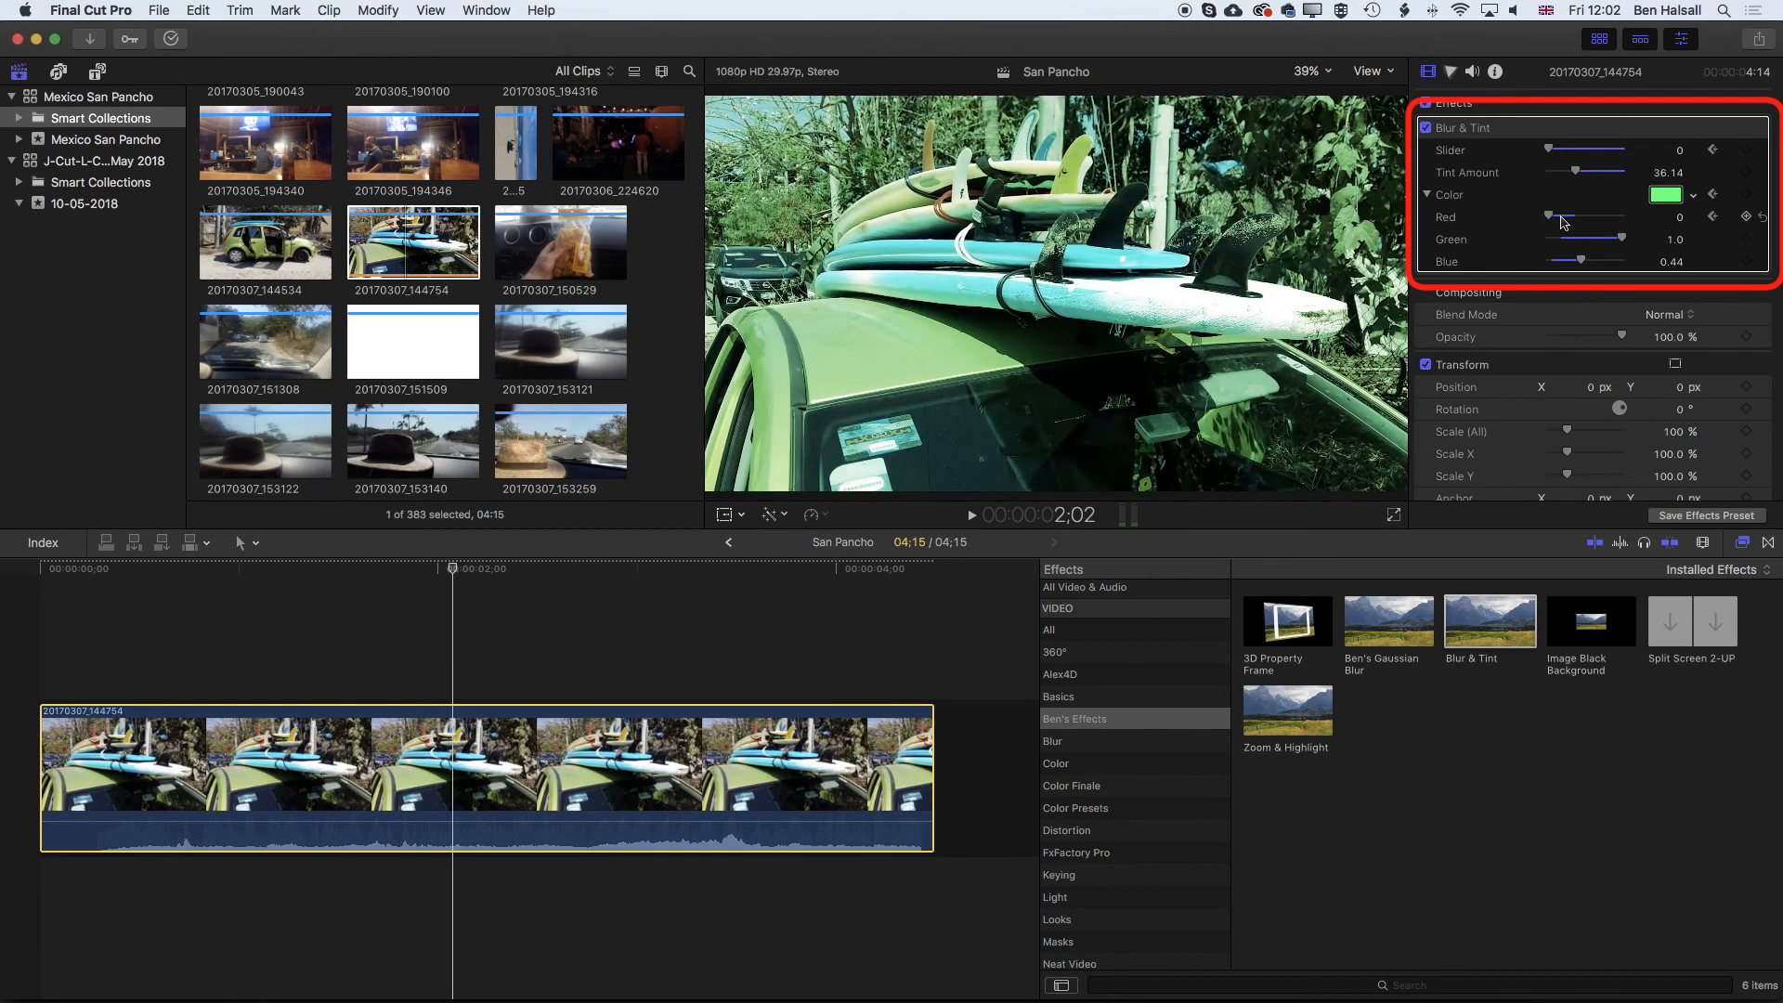
{"action": "left_click_drag", "start_coordinate": [1549, 217], "coordinate": [1622, 217]}
{"action": "key", "text": "Home"}
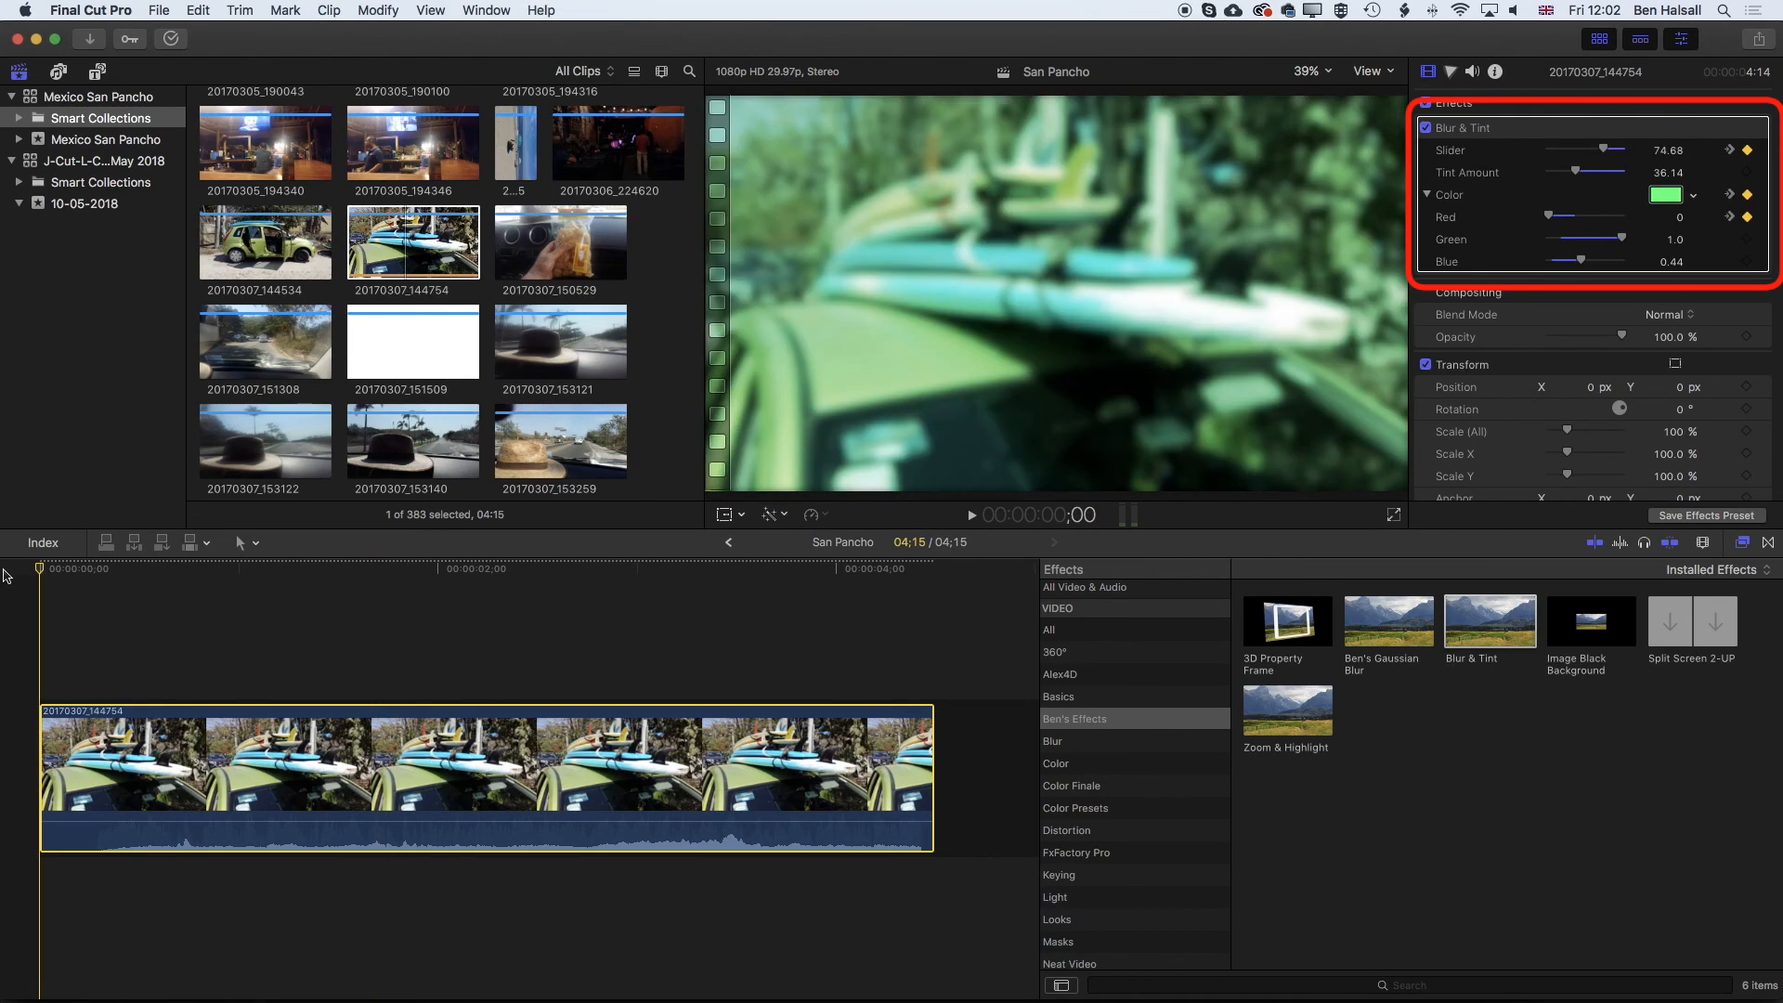
{"action": "key", "text": "space"}
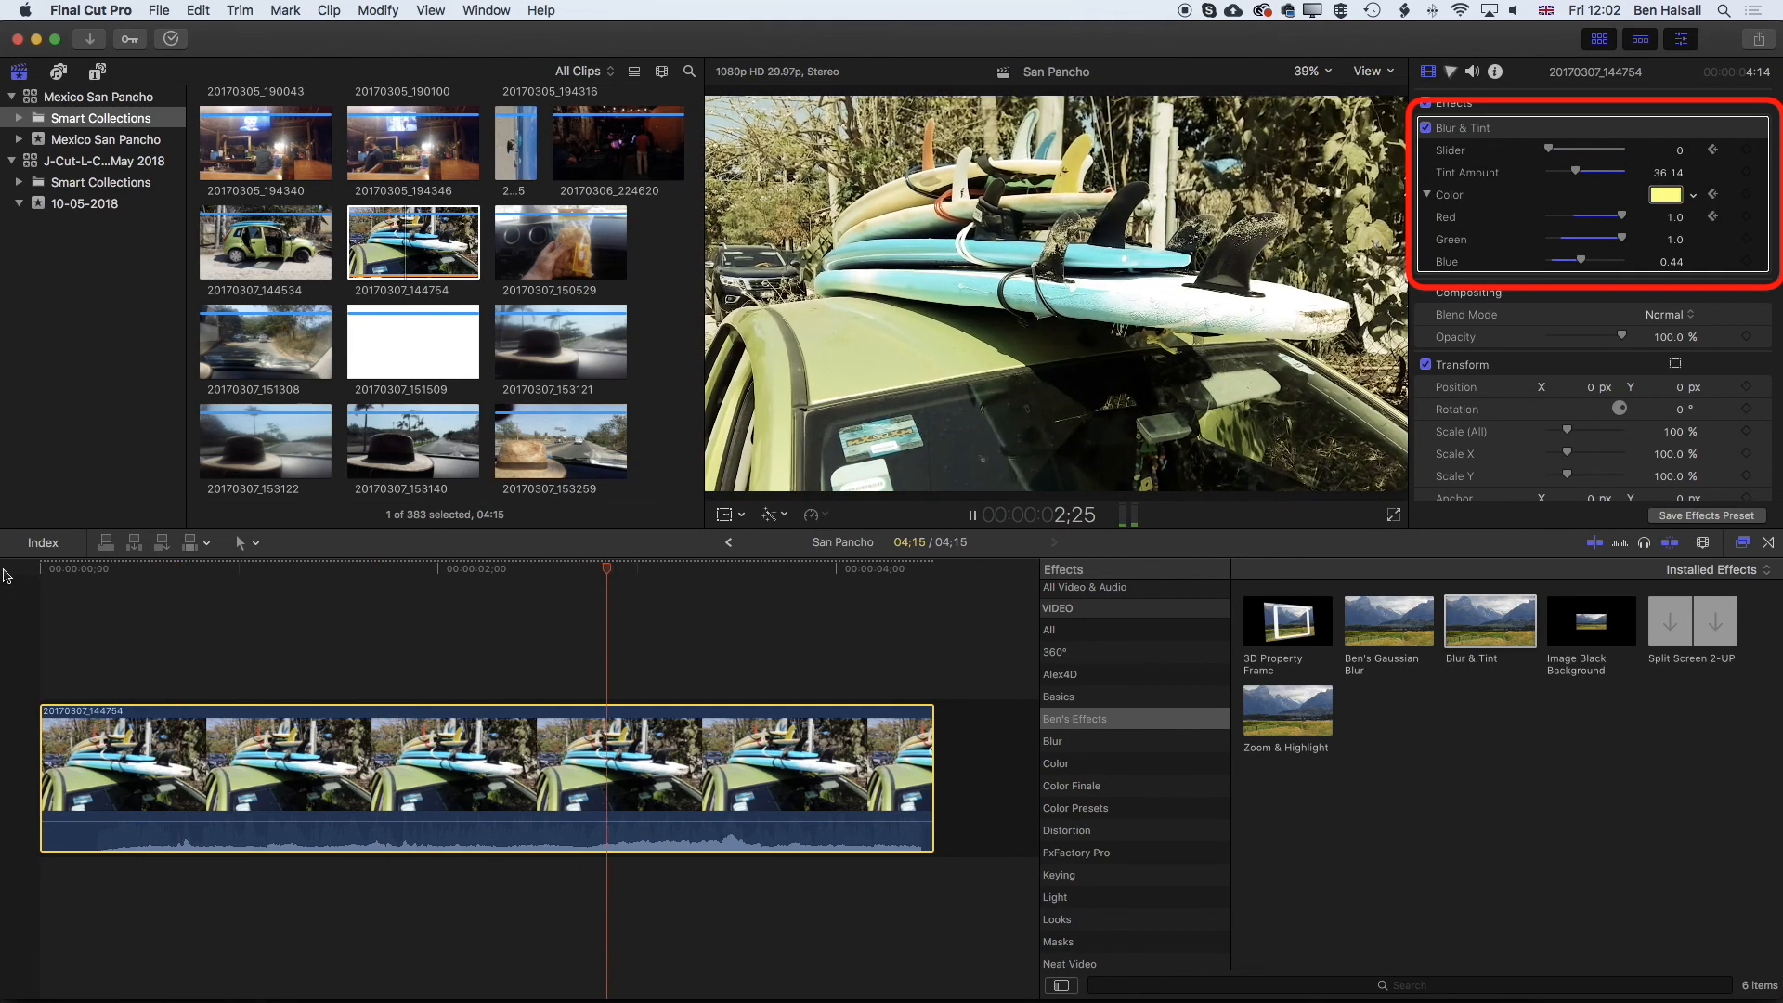
{"action": "key", "text": "space"}
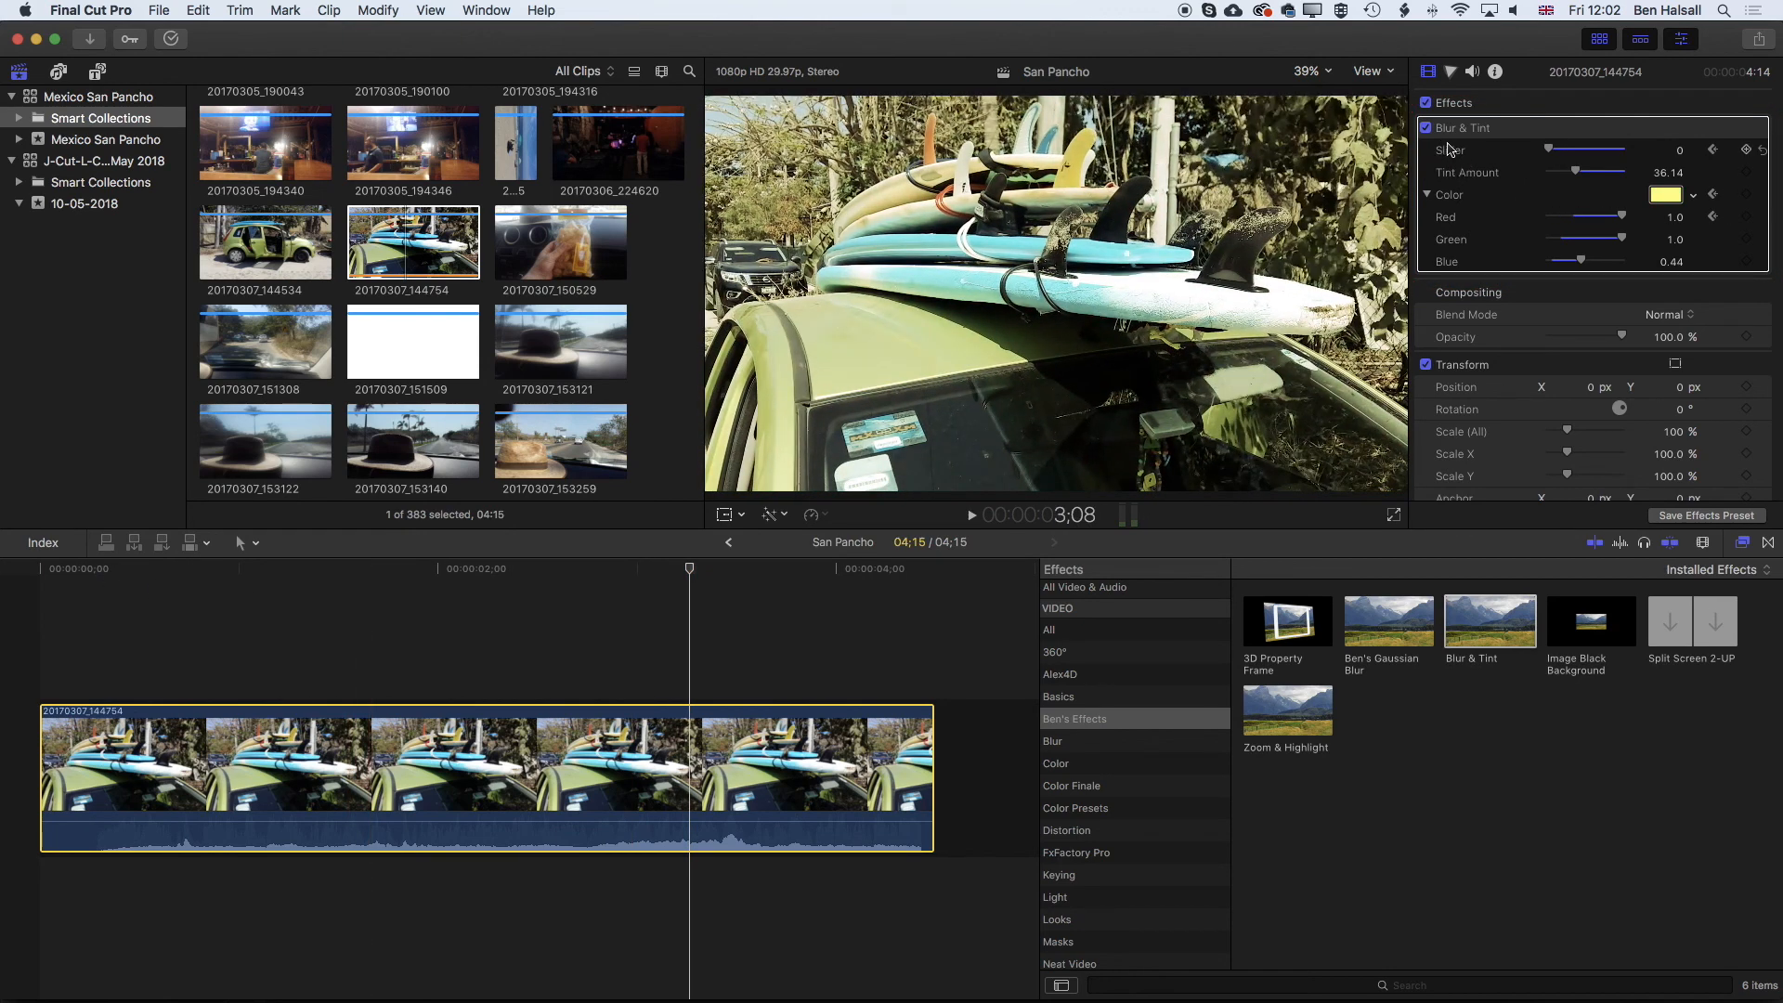
- Switch to Motion, unpublish the Blur Amount slider of the rig and publish it again
{"action": "key", "text": "super+Tab"}
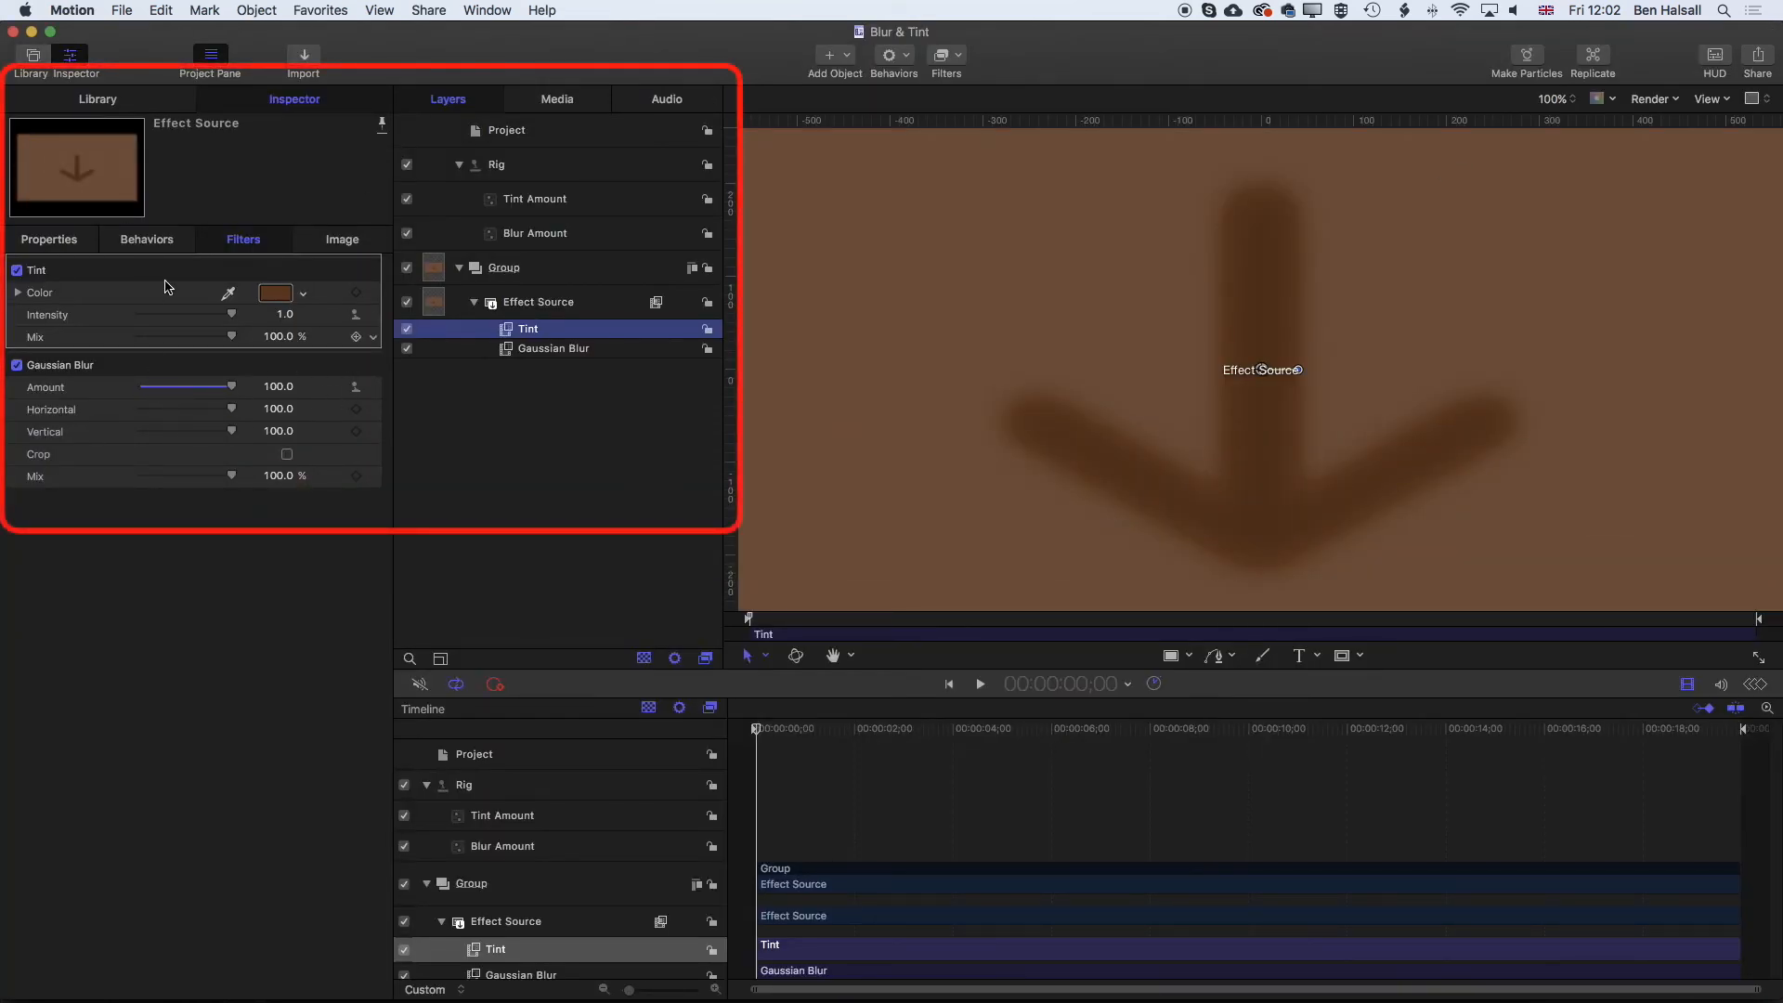
{"action": "left_click", "coordinate": [534, 240]}
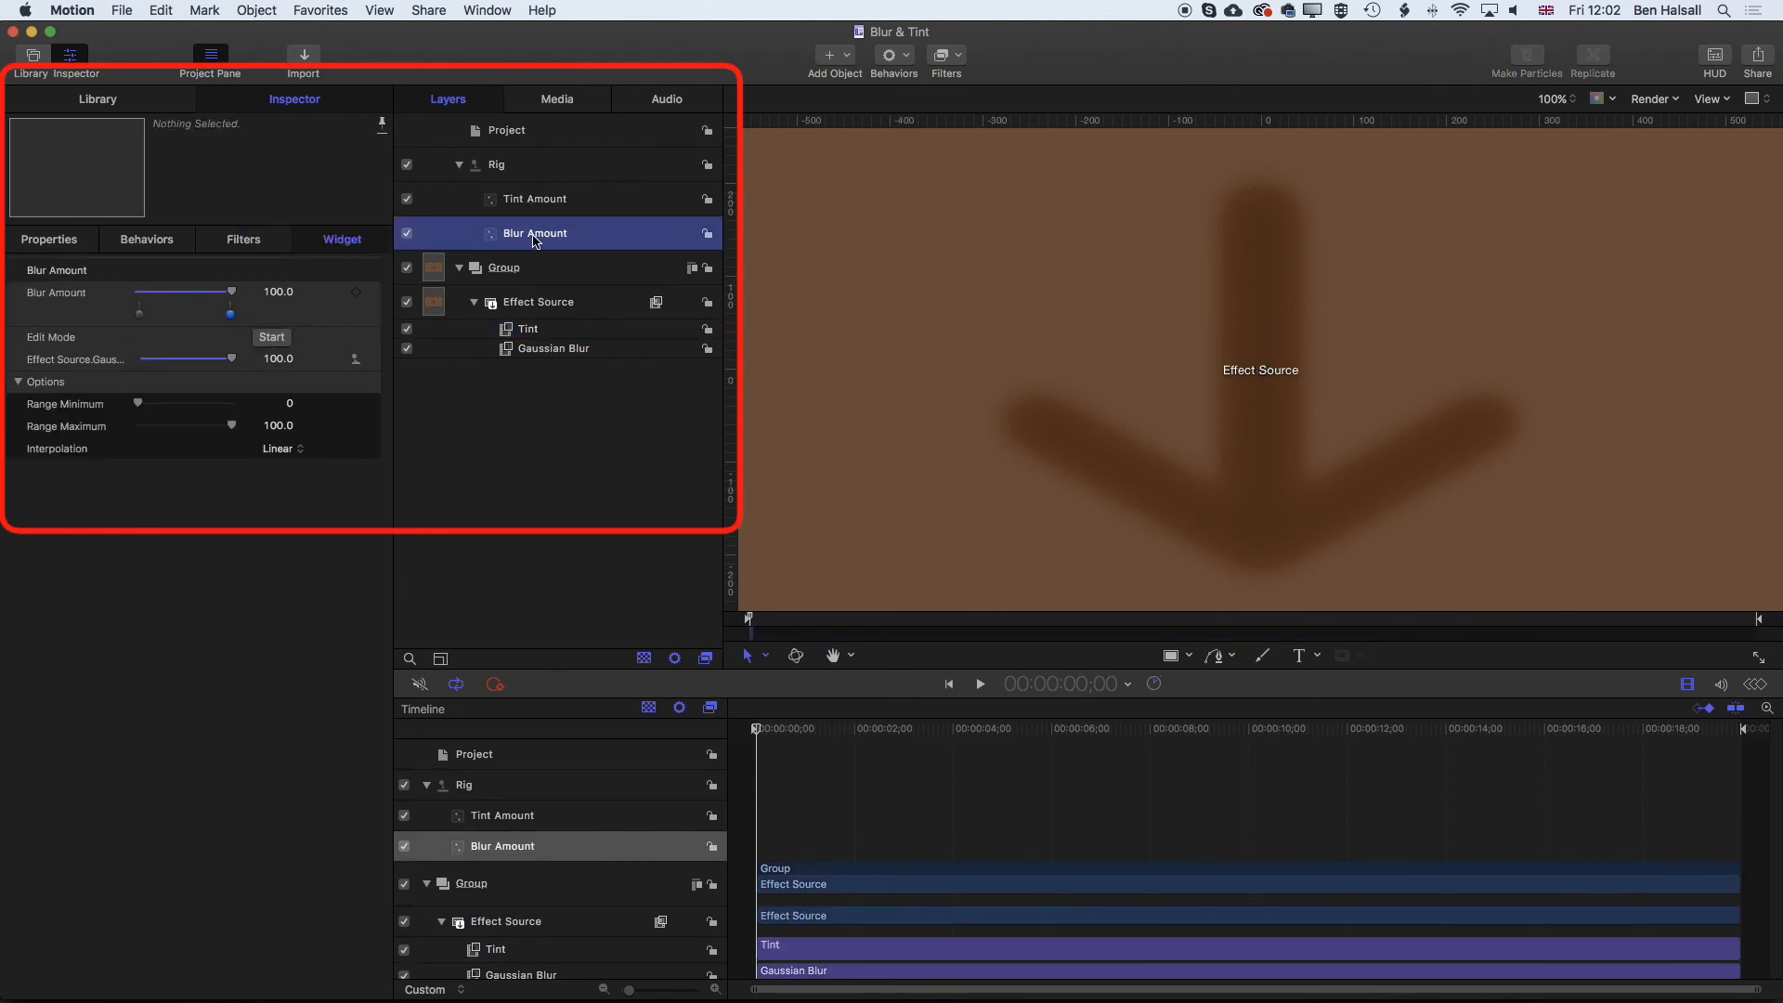
{"action": "left_click", "coordinate": [373, 293]}
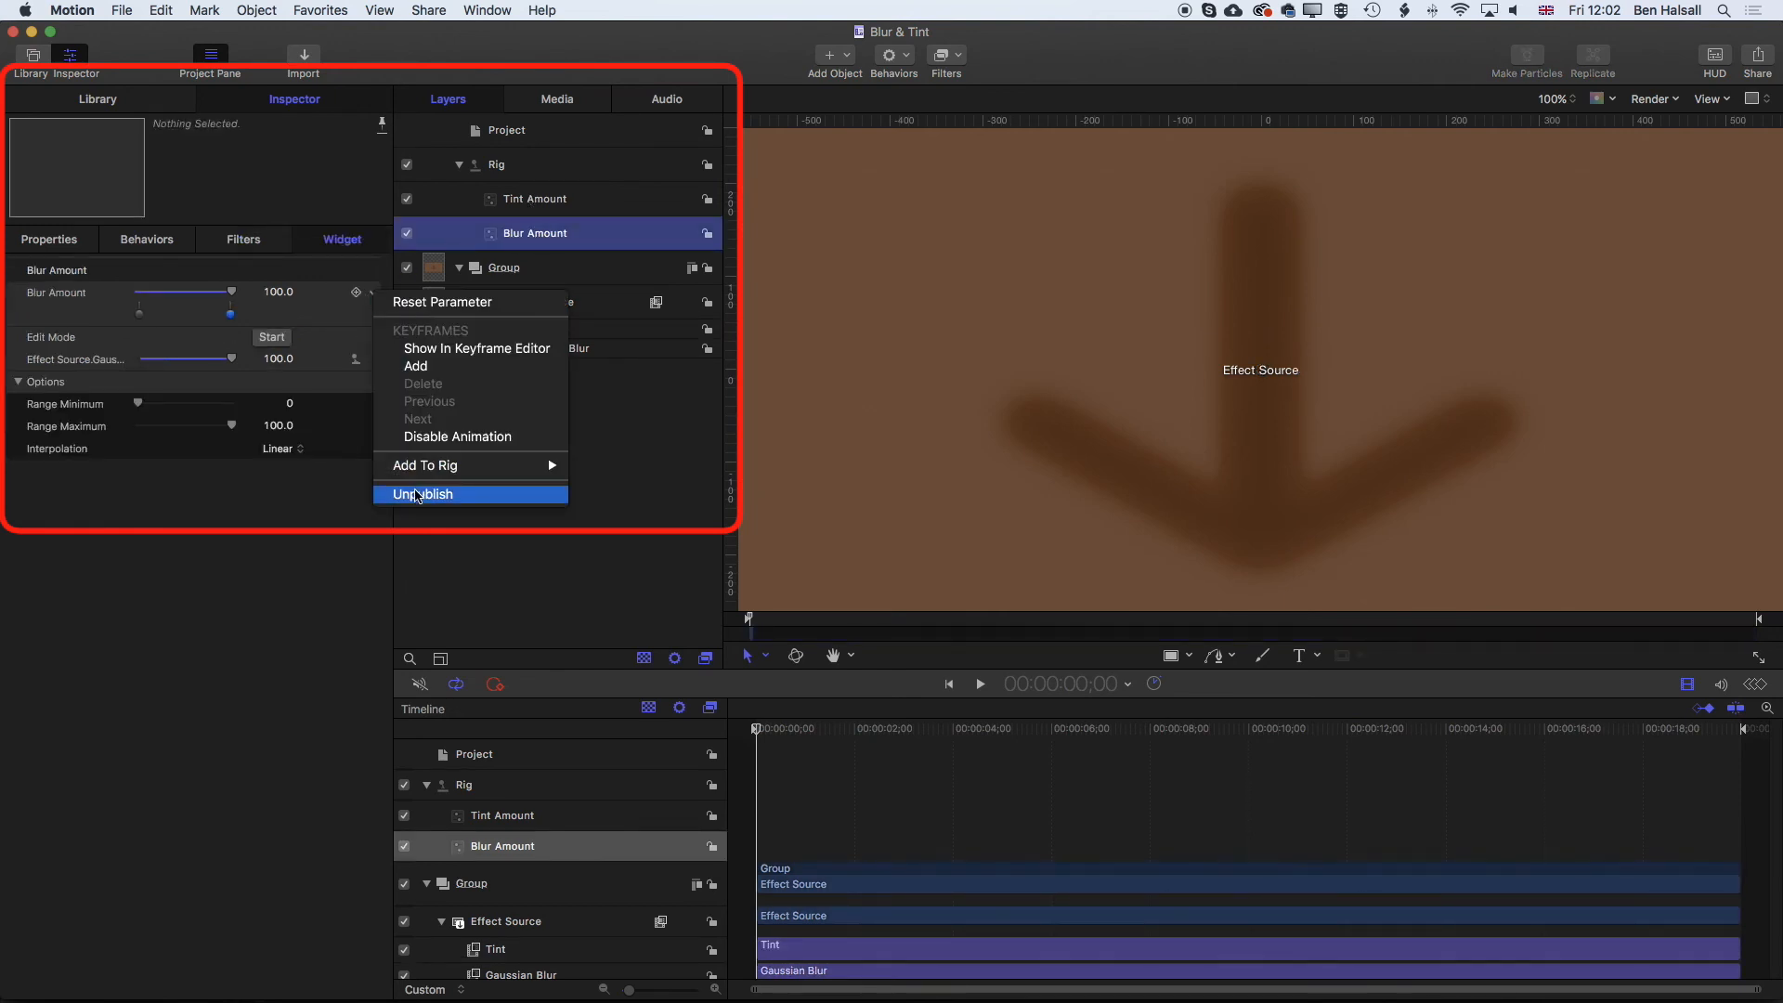
{"action": "left_click", "coordinate": [420, 495]}
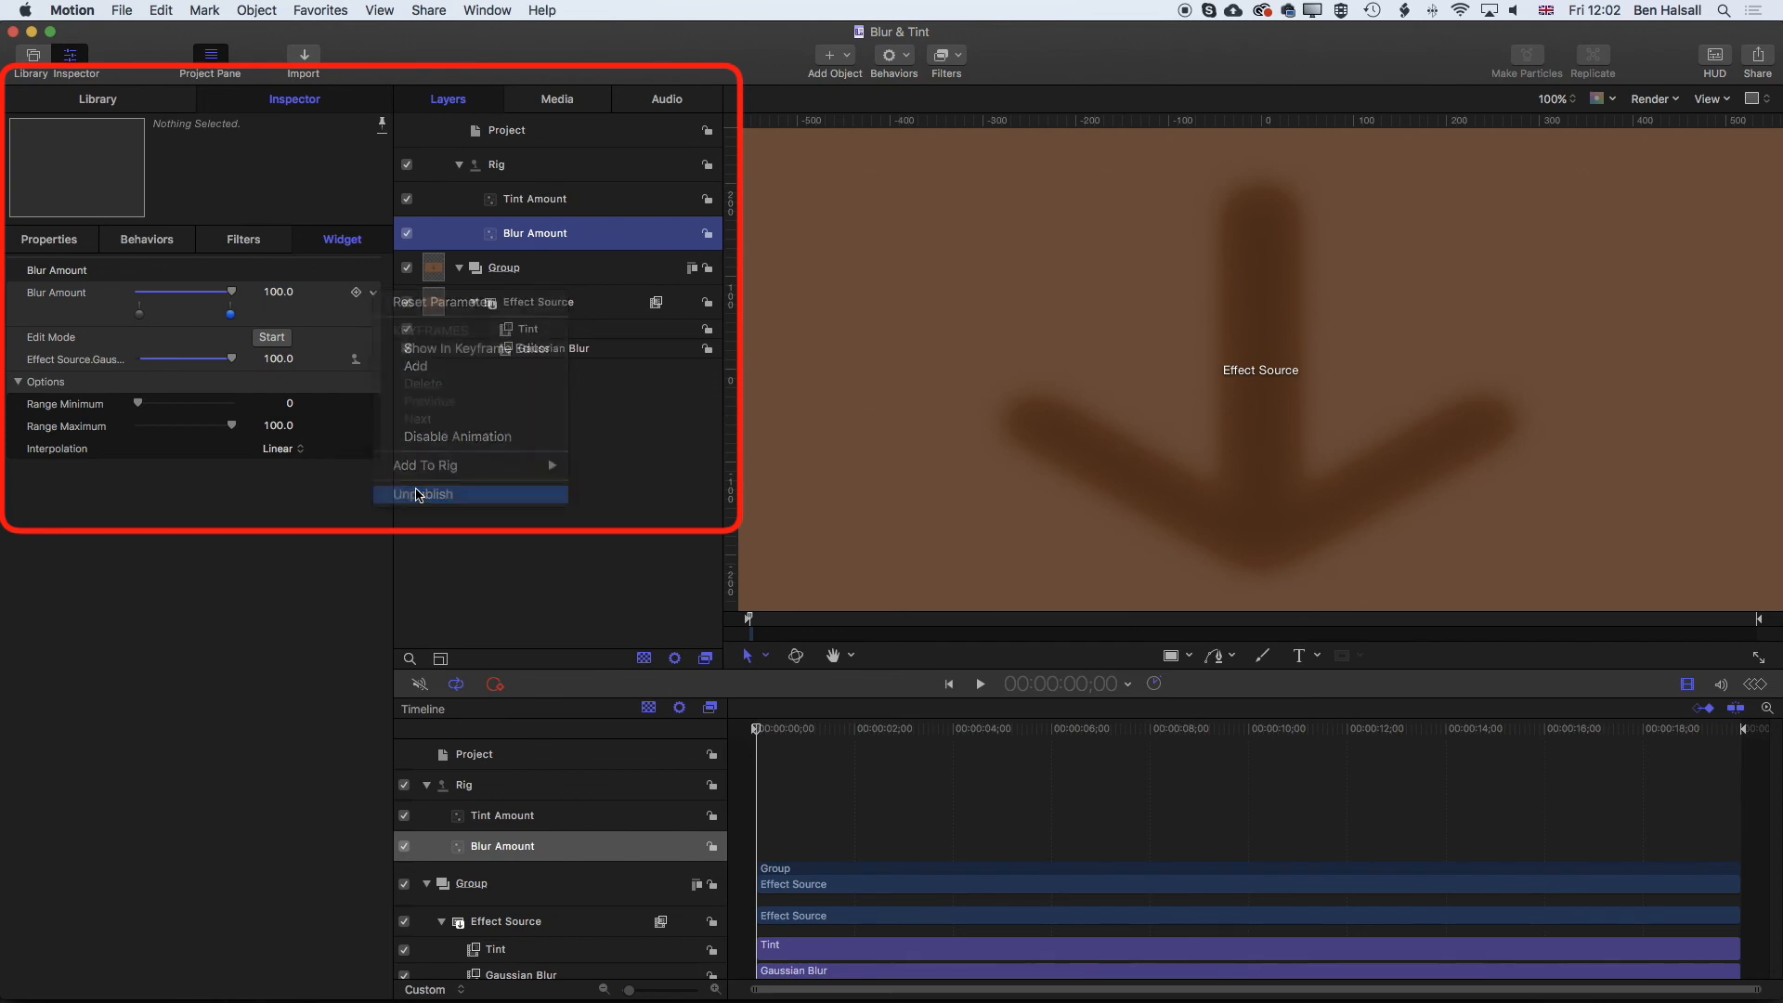
{"action": "left_click", "coordinate": [372, 293]}
{"action": "left_click", "coordinate": [415, 495]}
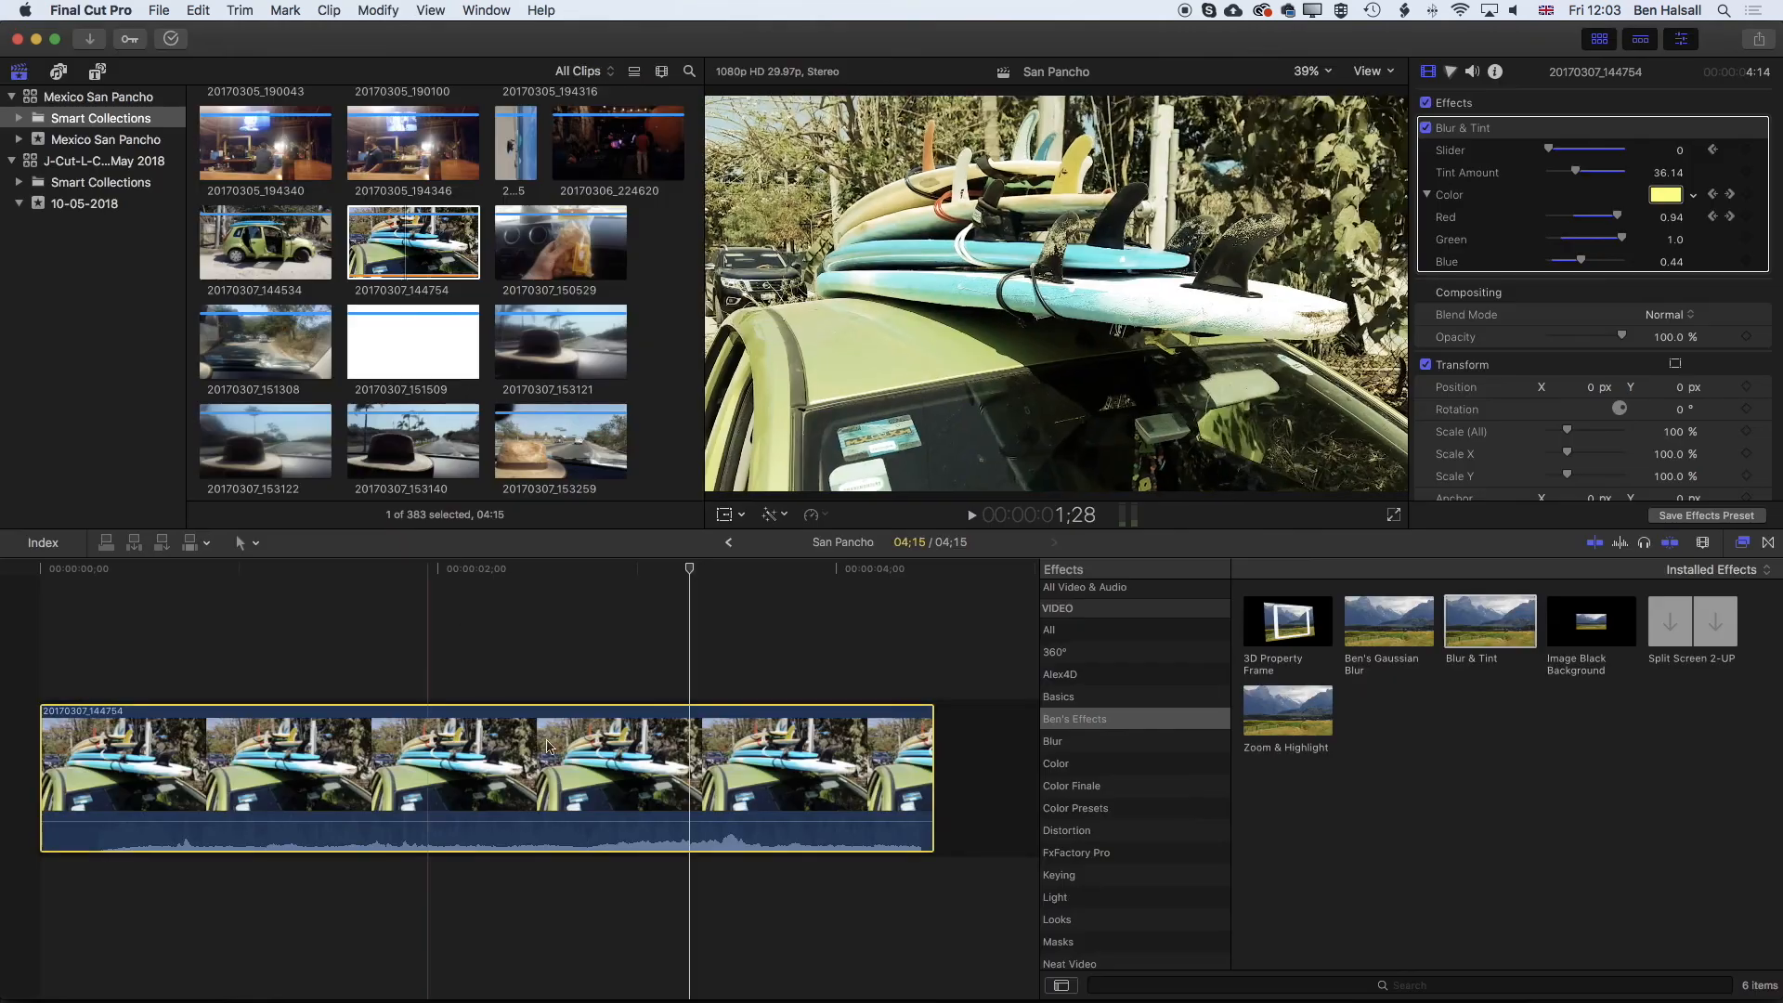
- In Final Cut Pro, delete the clip's Blur & Tint effect and apply the republished version to the clip
{"action": "left_click", "coordinate": [1494, 131]}
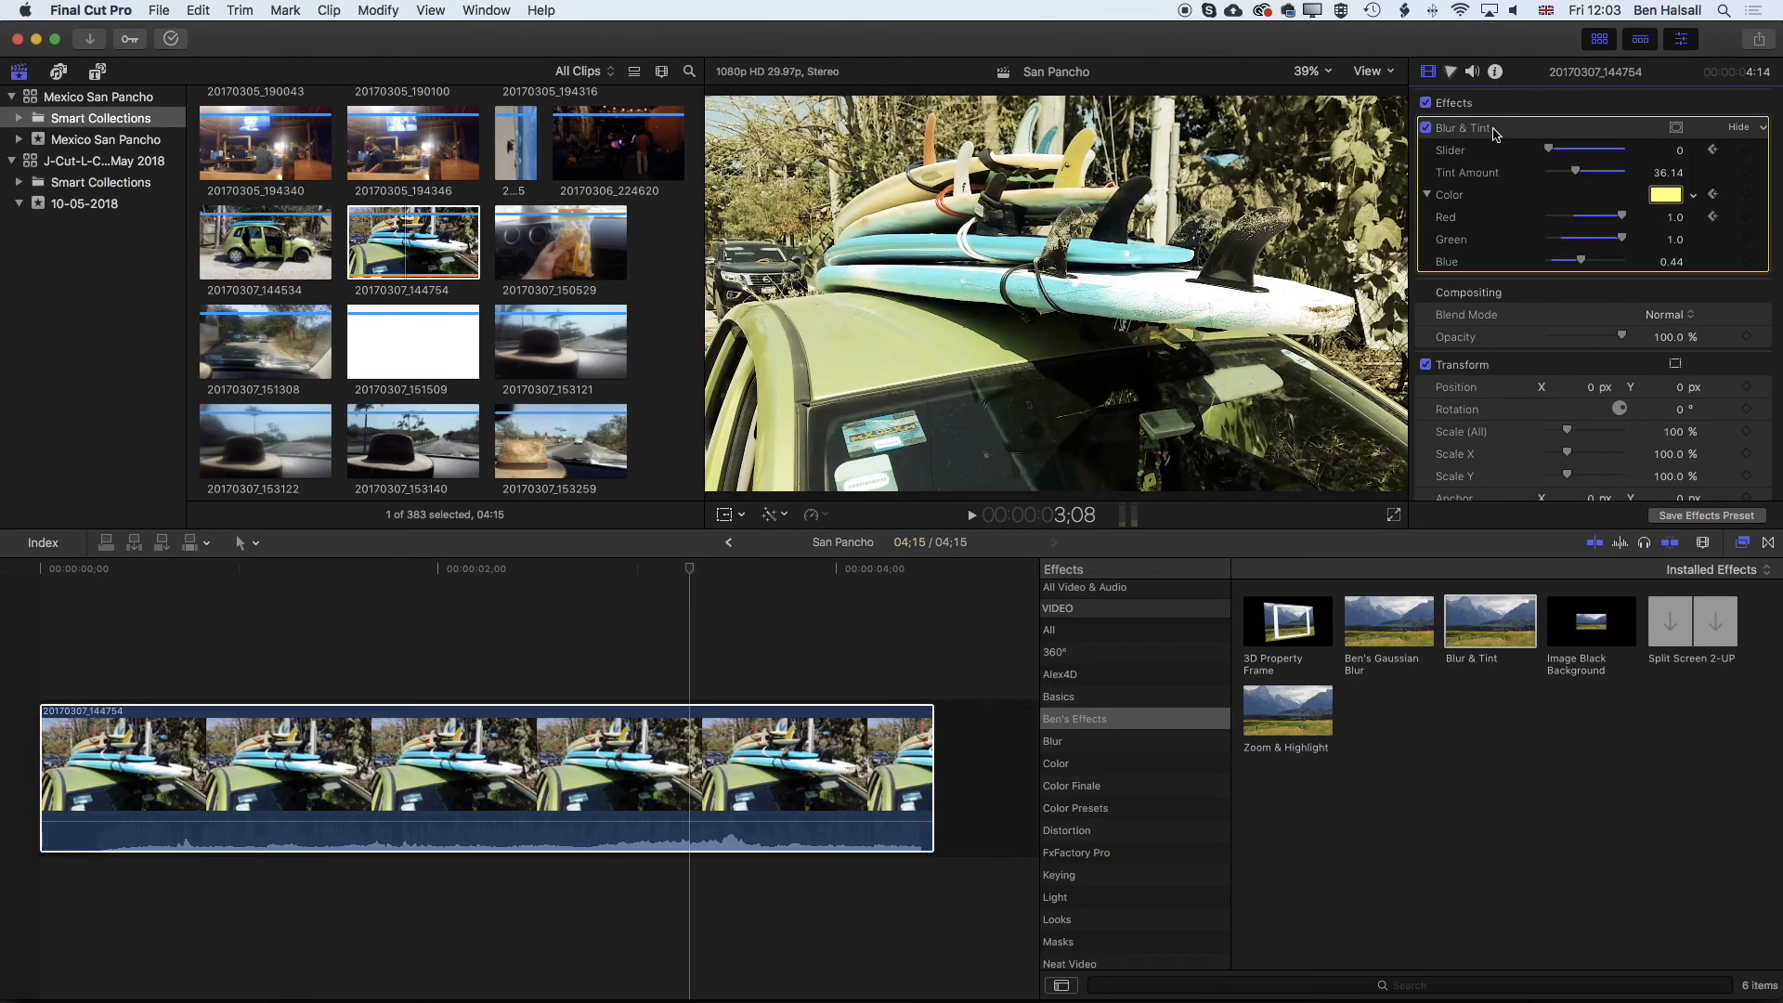
{"action": "key", "text": "Delete"}
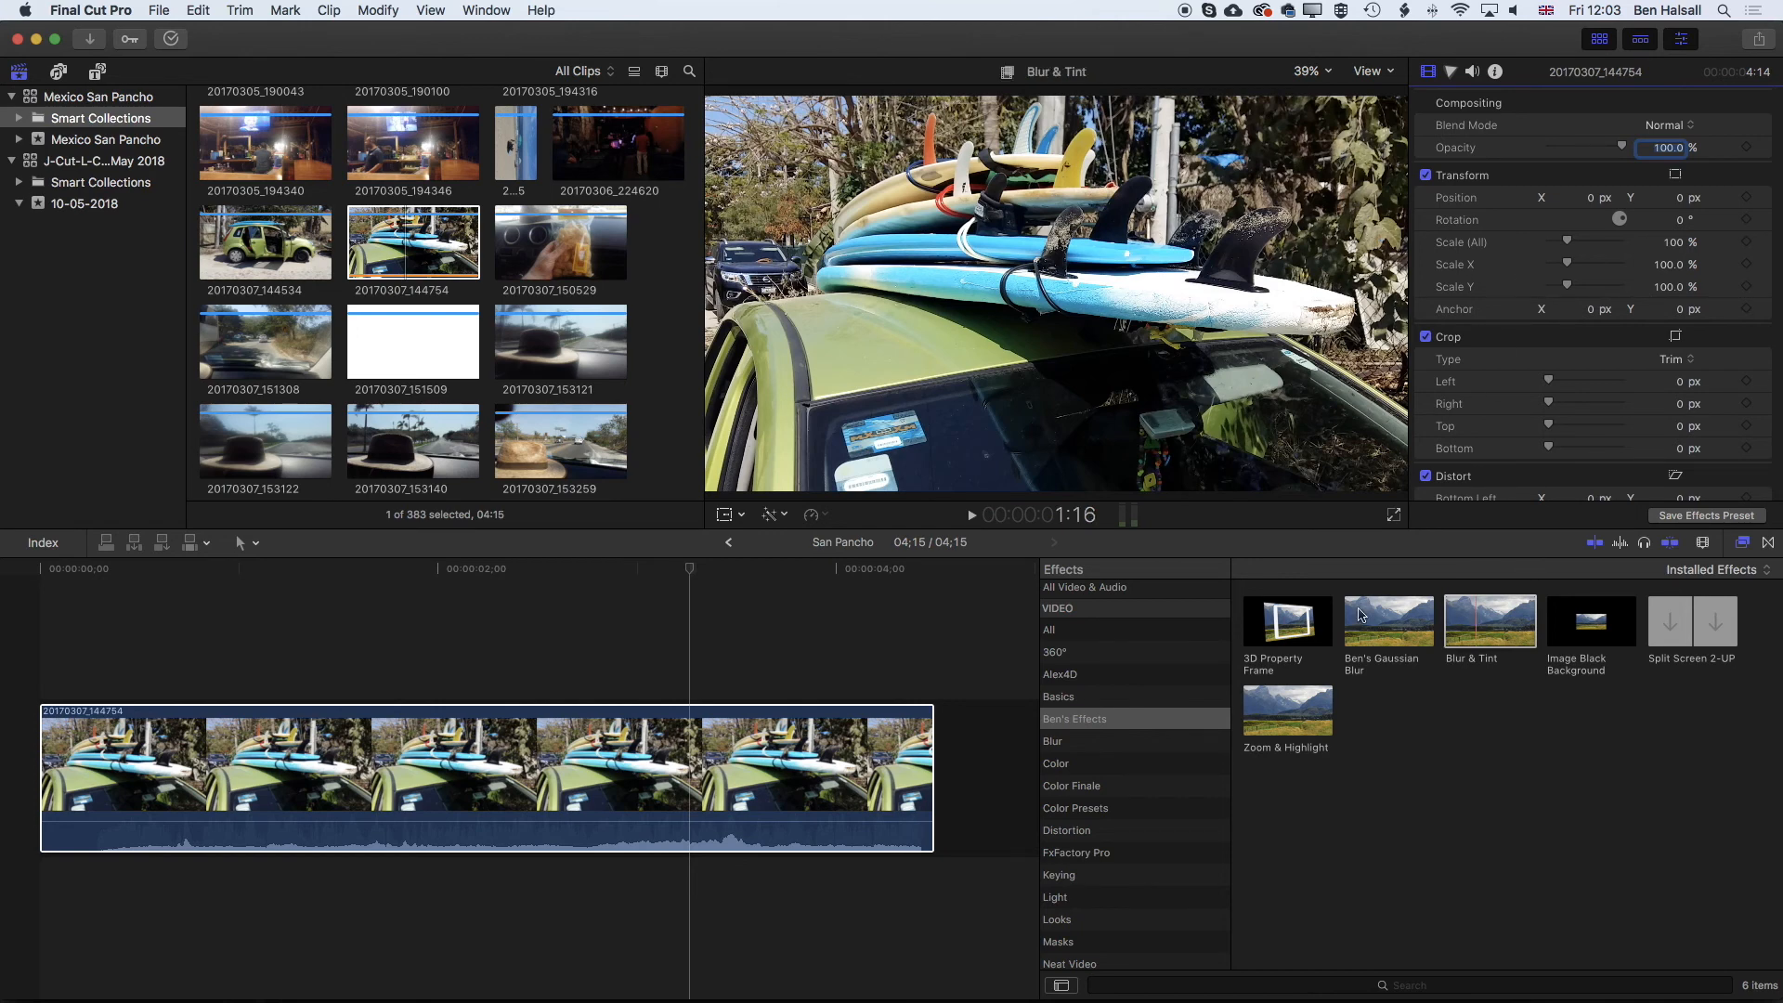
{"action": "left_click_drag", "start_coordinate": [1484, 623], "coordinate": [548, 776]}
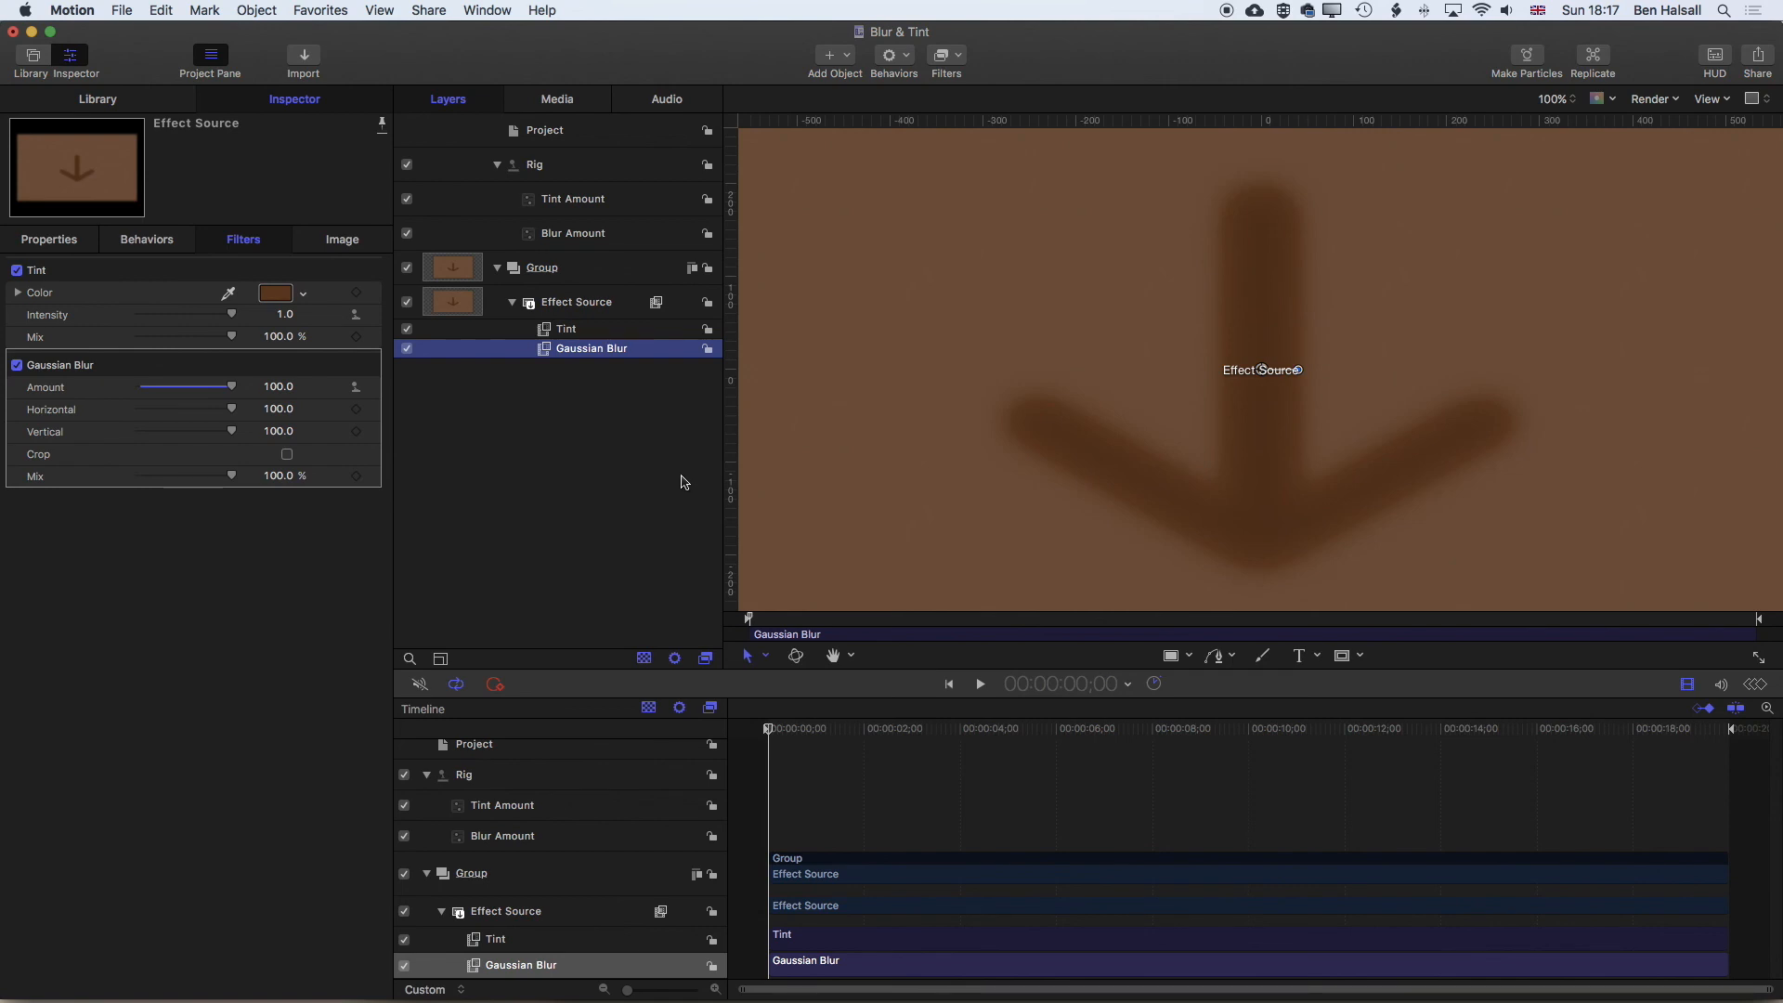
- In Motion, show the project's published parameters and move Blur Amount above Tint Amount
{"action": "left_click", "coordinate": [579, 136]}
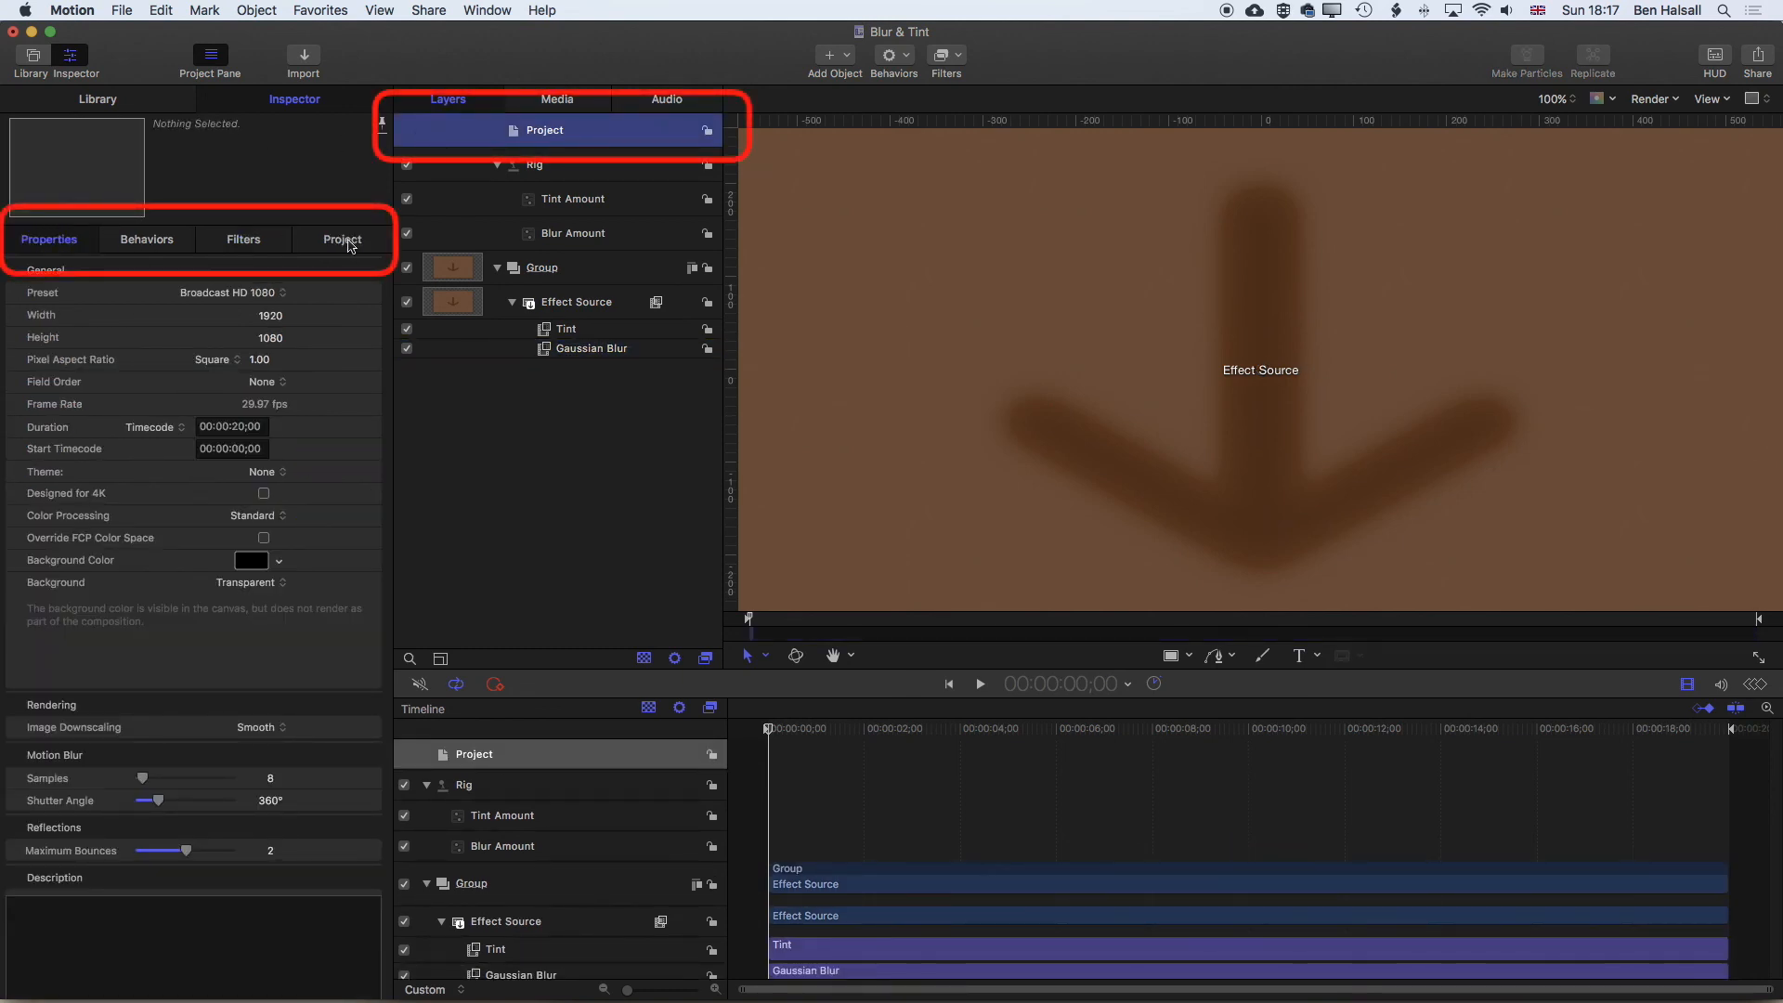
{"action": "left_click", "coordinate": [354, 246]}
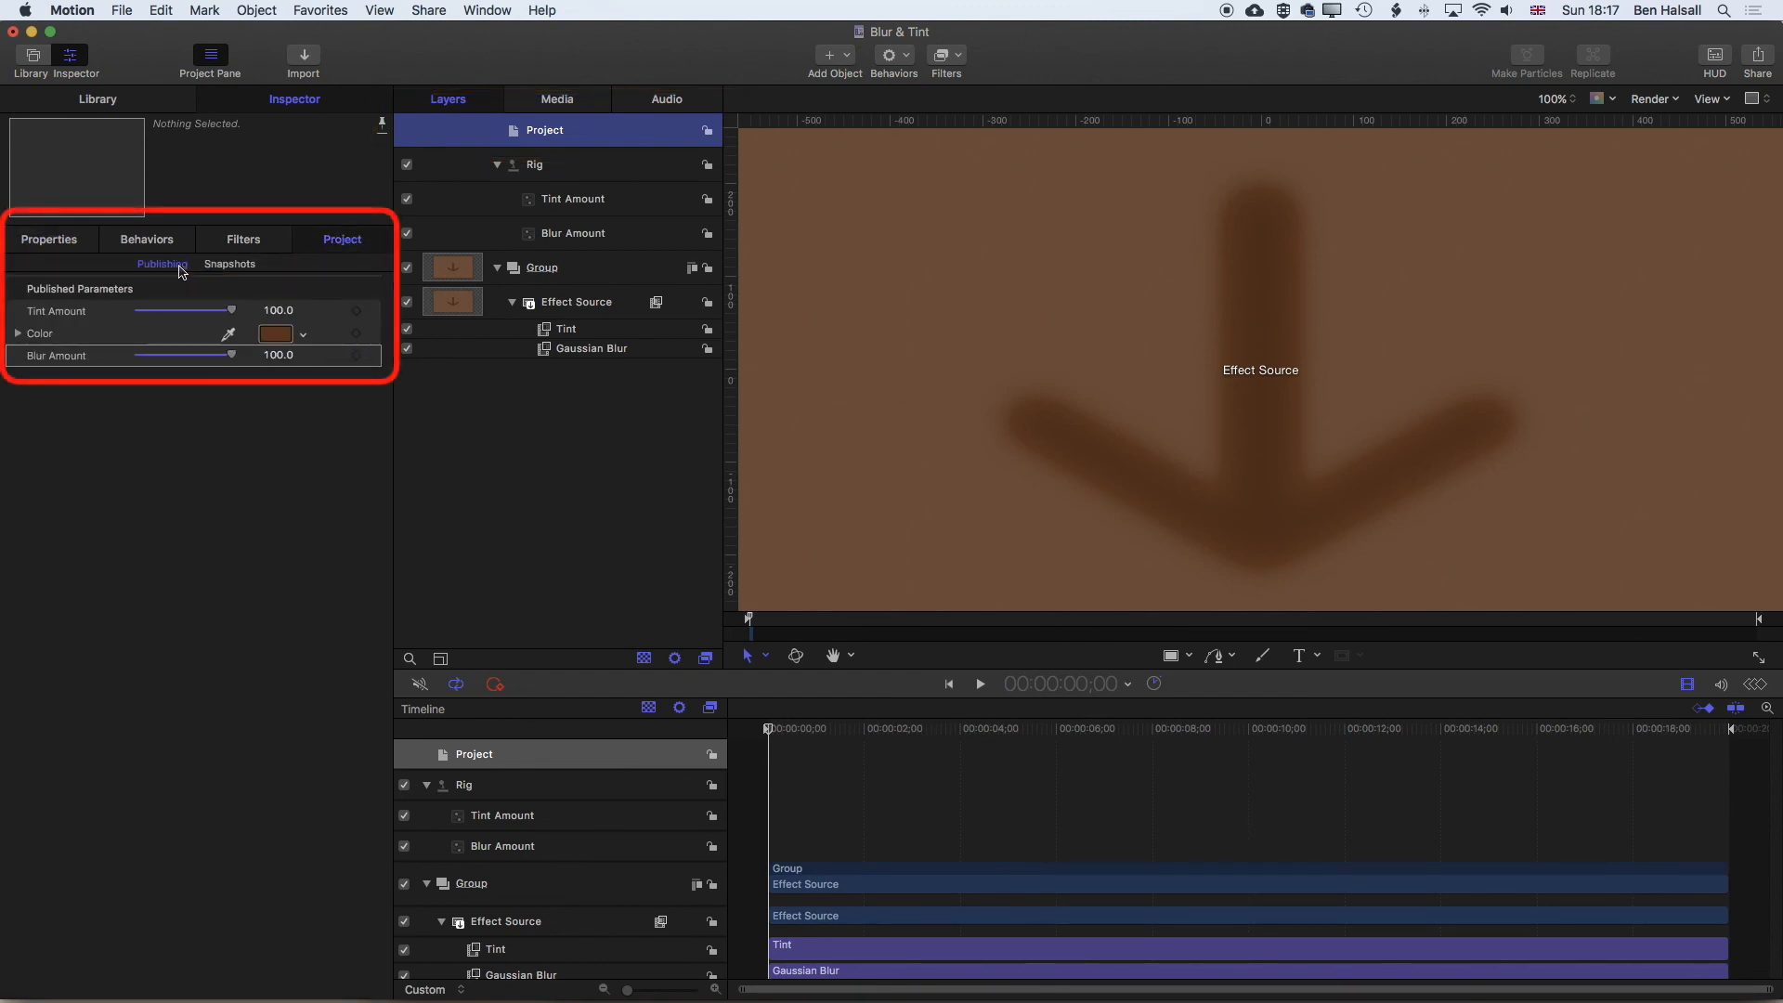
{"action": "left_click", "coordinate": [49, 358]}
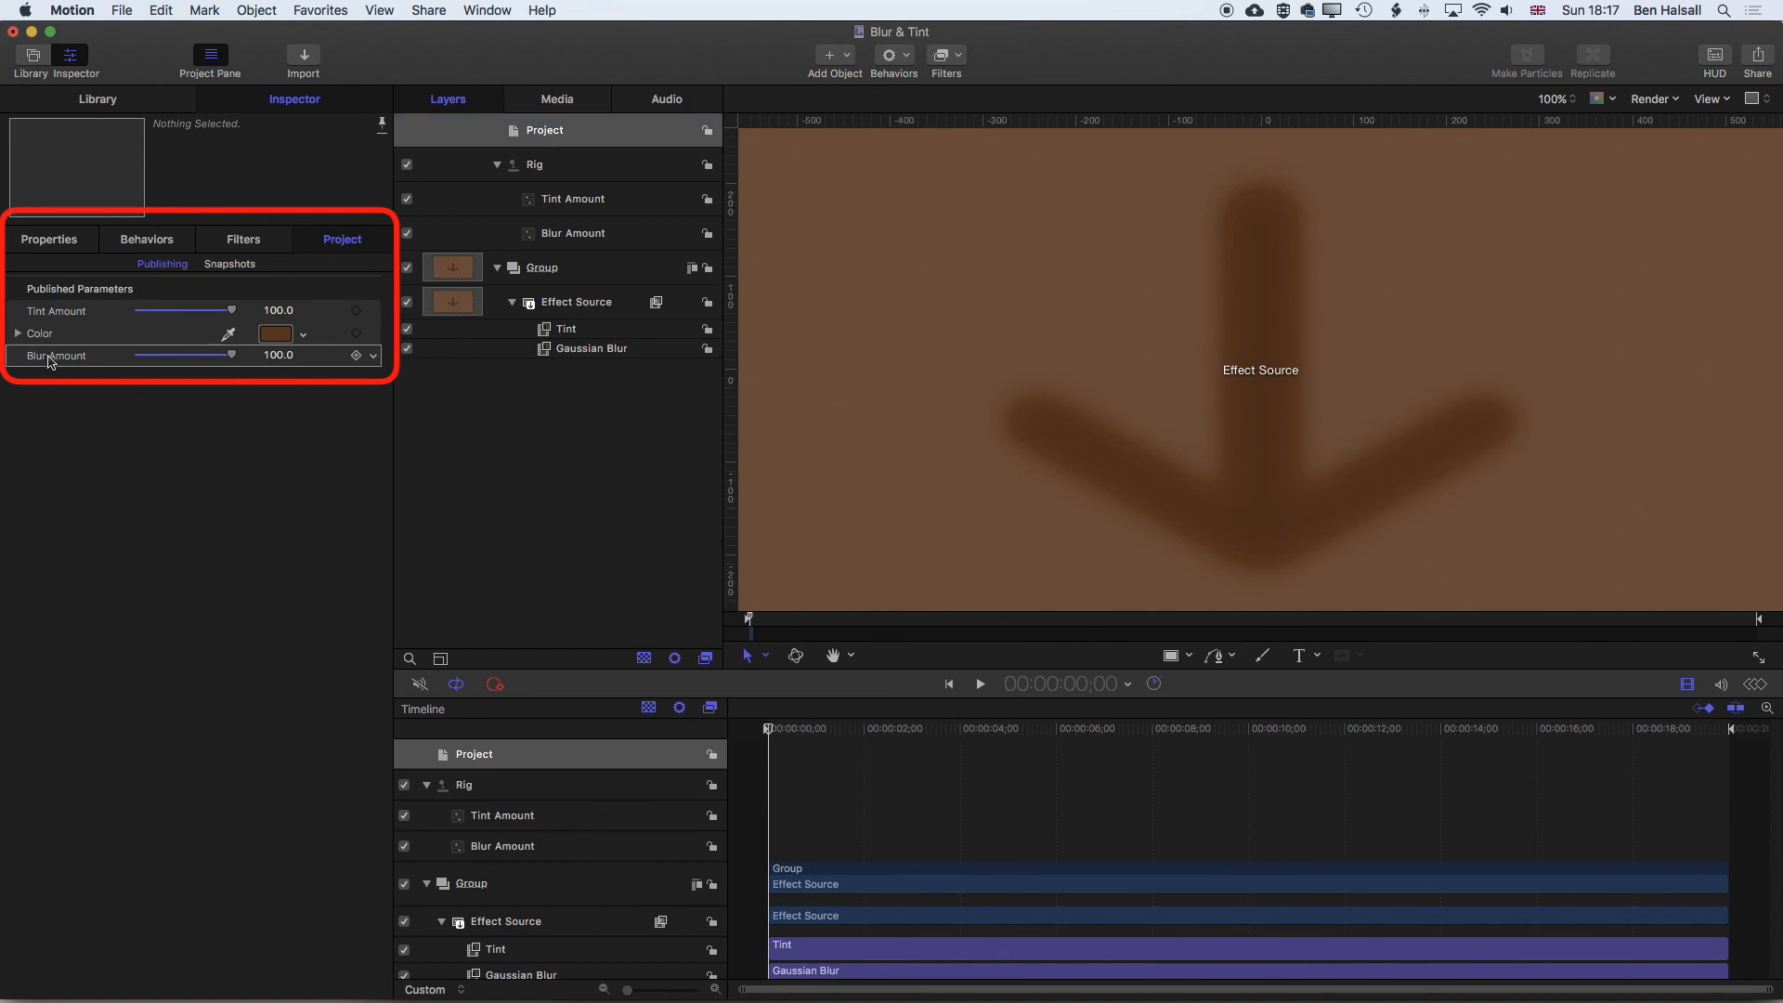
{"action": "left_click_drag", "start_coordinate": [49, 358], "coordinate": [46, 309]}
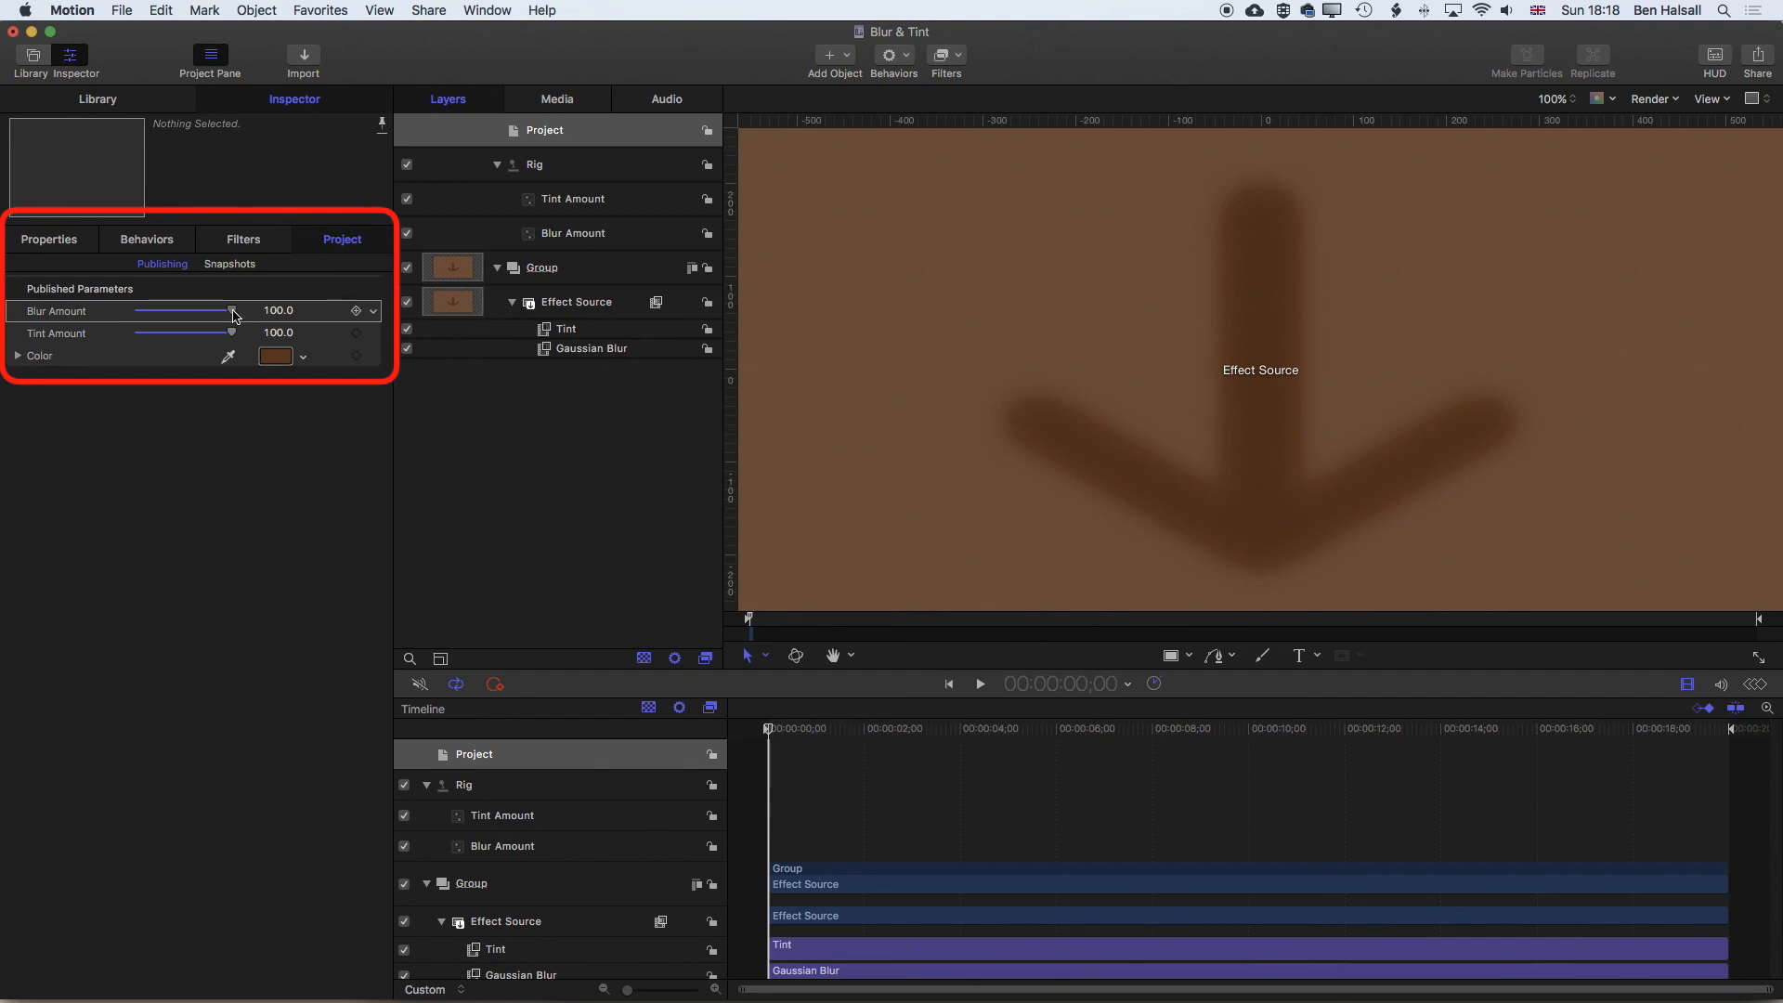
- Set the default values of the published Blur Amount and Tint Amount to 50 each
{"action": "left_click_drag", "start_coordinate": [233, 315], "coordinate": [196, 315]}
{"action": "left_click", "coordinate": [278, 312]}
{"action": "type", "text": "50"}
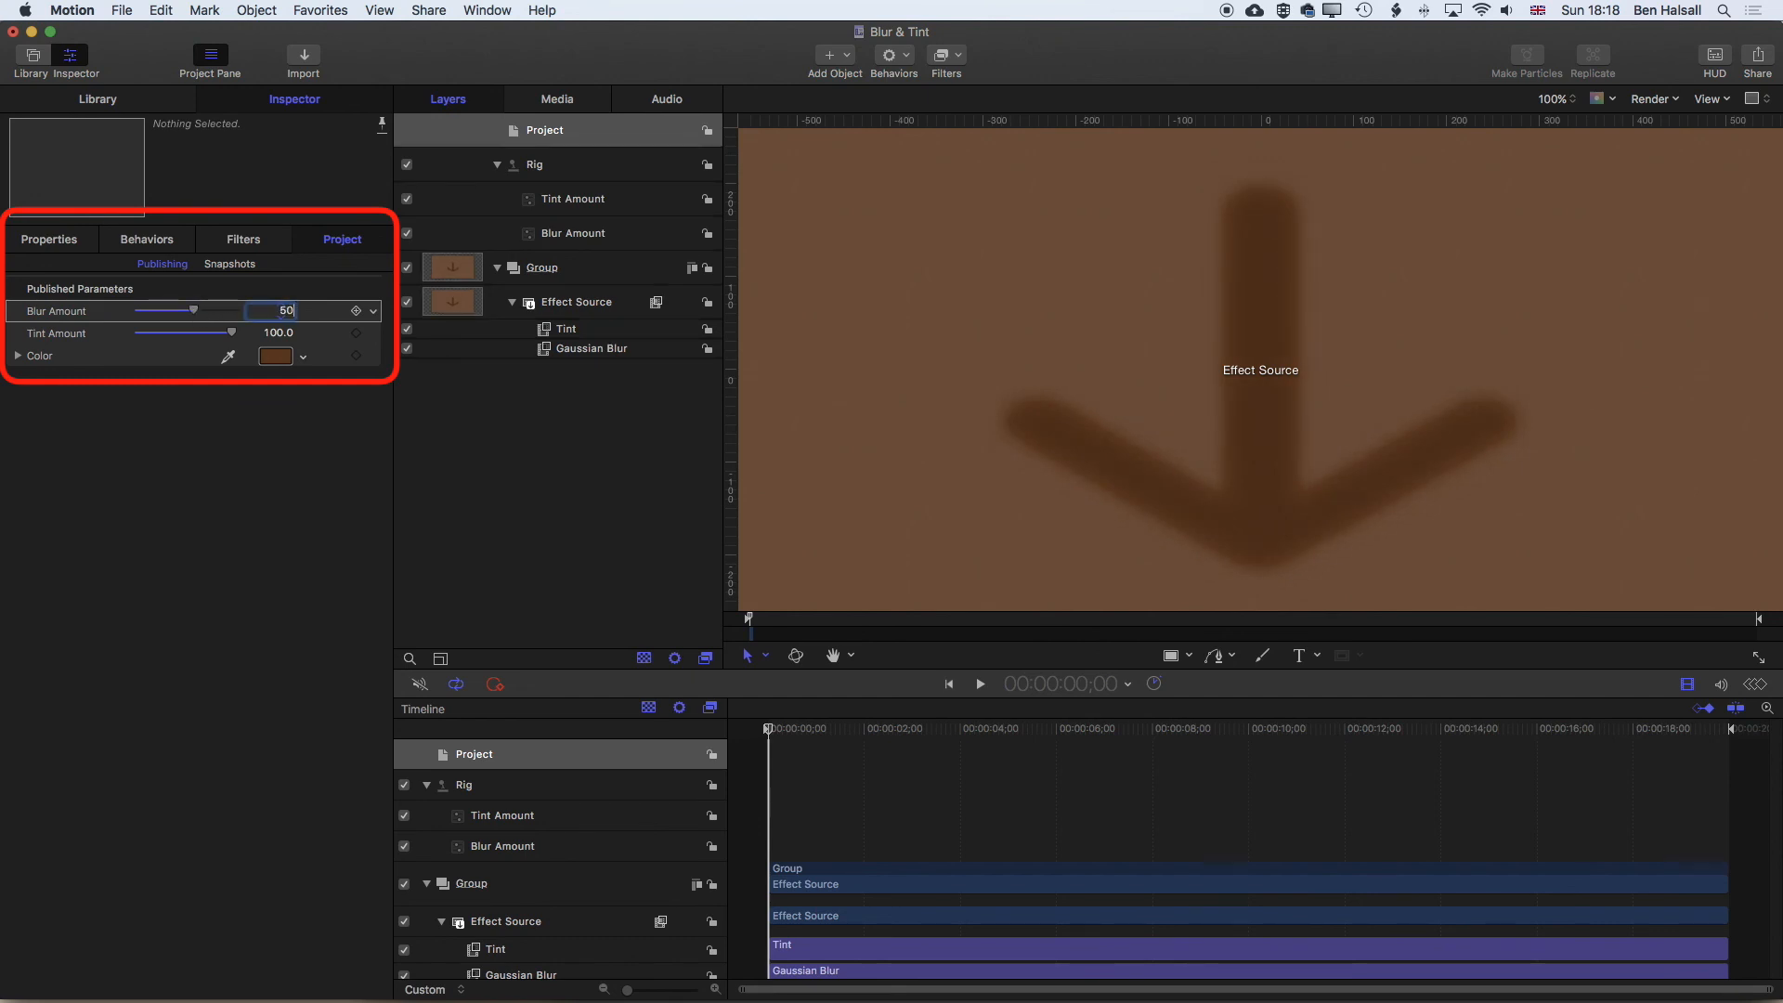
{"action": "key", "text": "Tab"}
{"action": "type", "text": "5"}
{"action": "key", "text": "Tab"}
- Change the default of the published tint color to a bright pink
{"action": "left_click", "coordinate": [303, 357]}
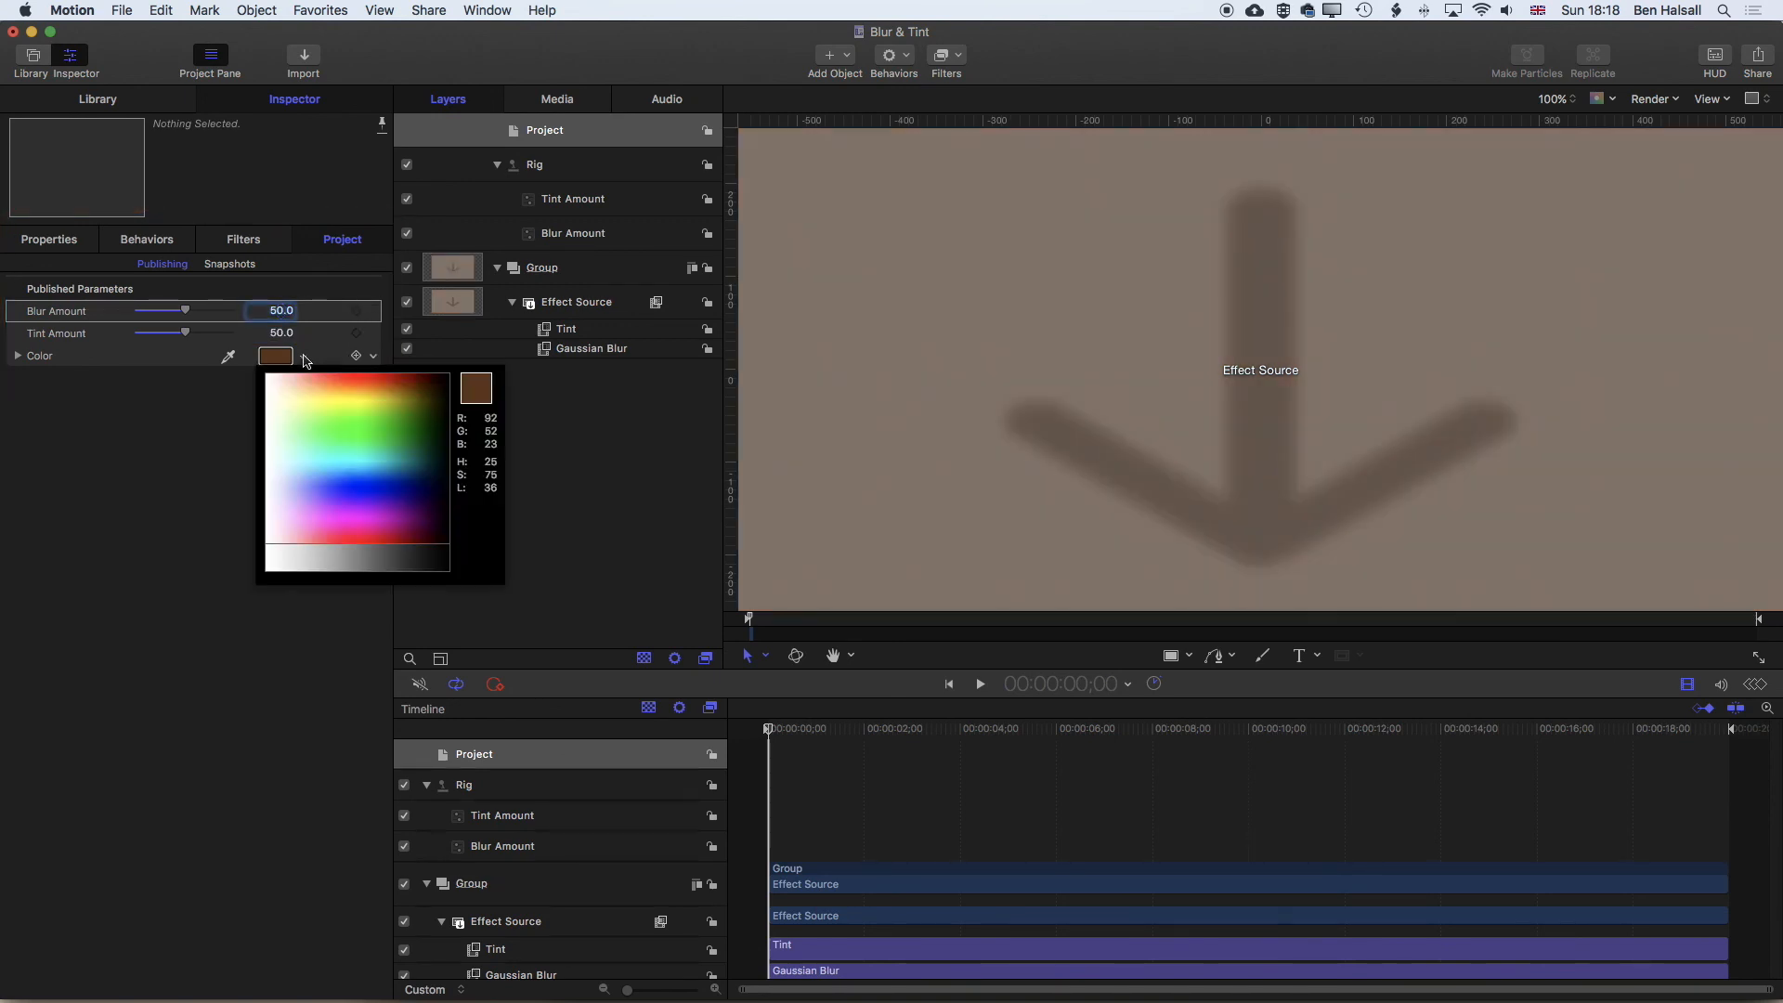
{"action": "left_click", "coordinate": [325, 446]}
{"action": "left_click_drag", "start_coordinate": [325, 446], "coordinate": [363, 527]}
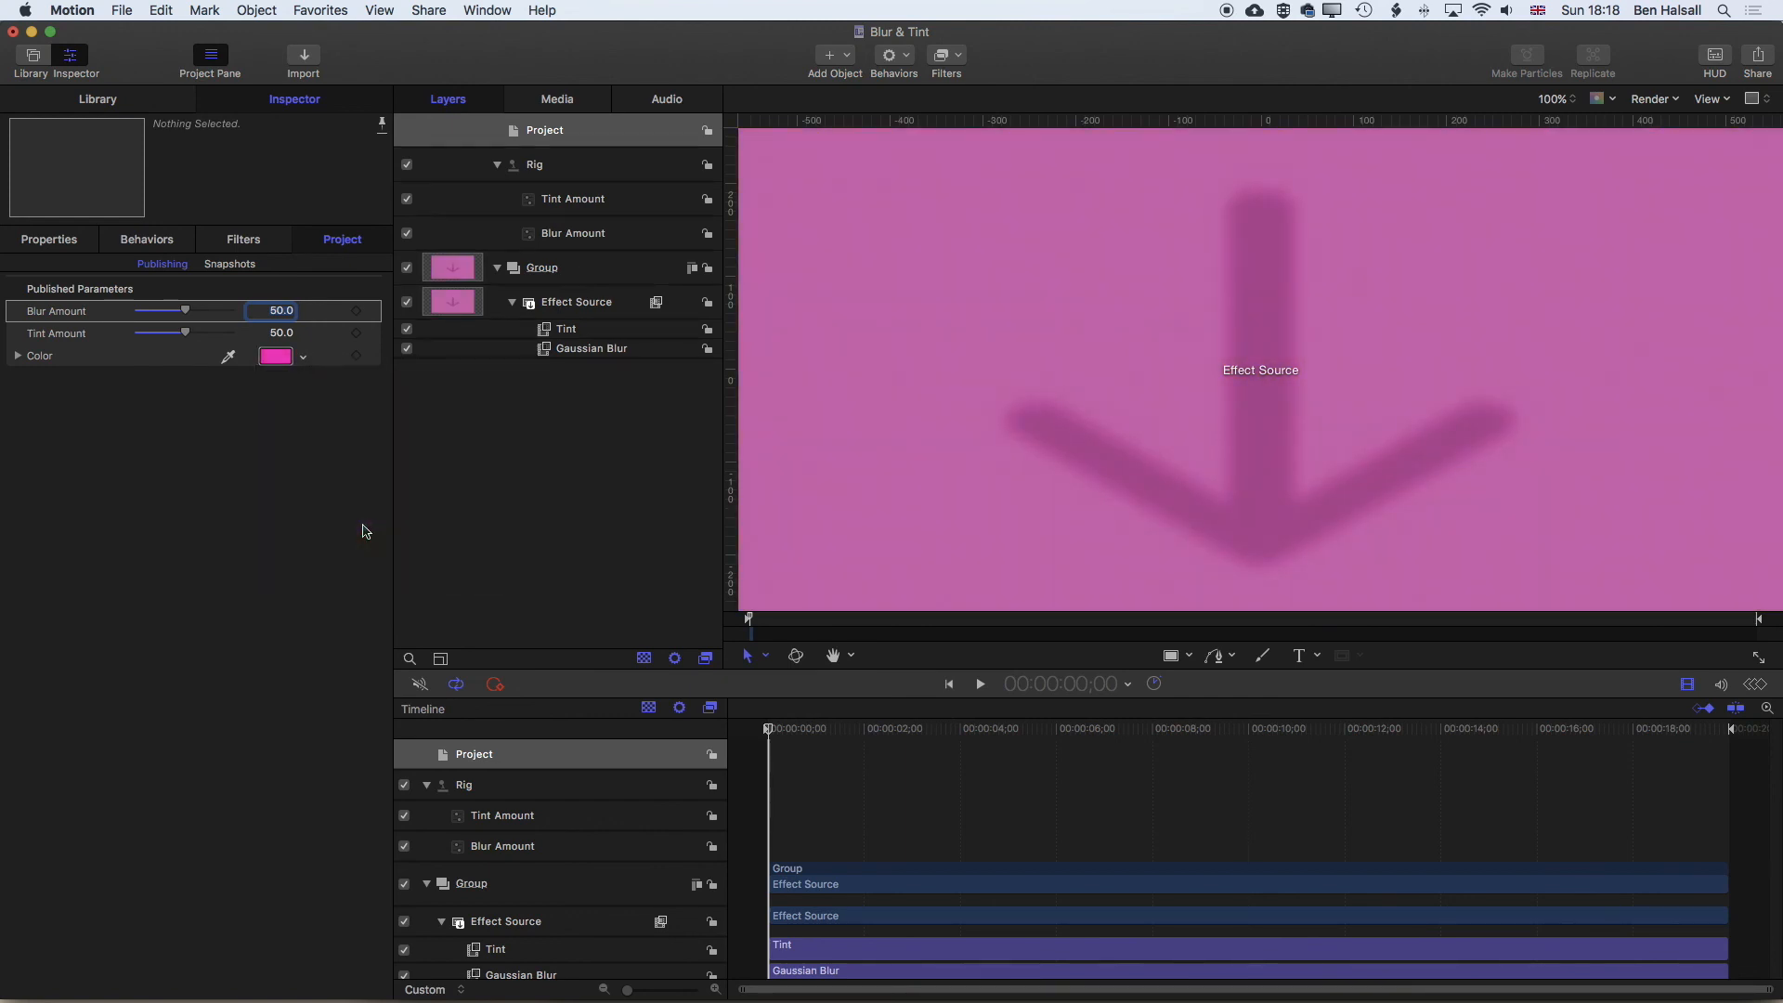